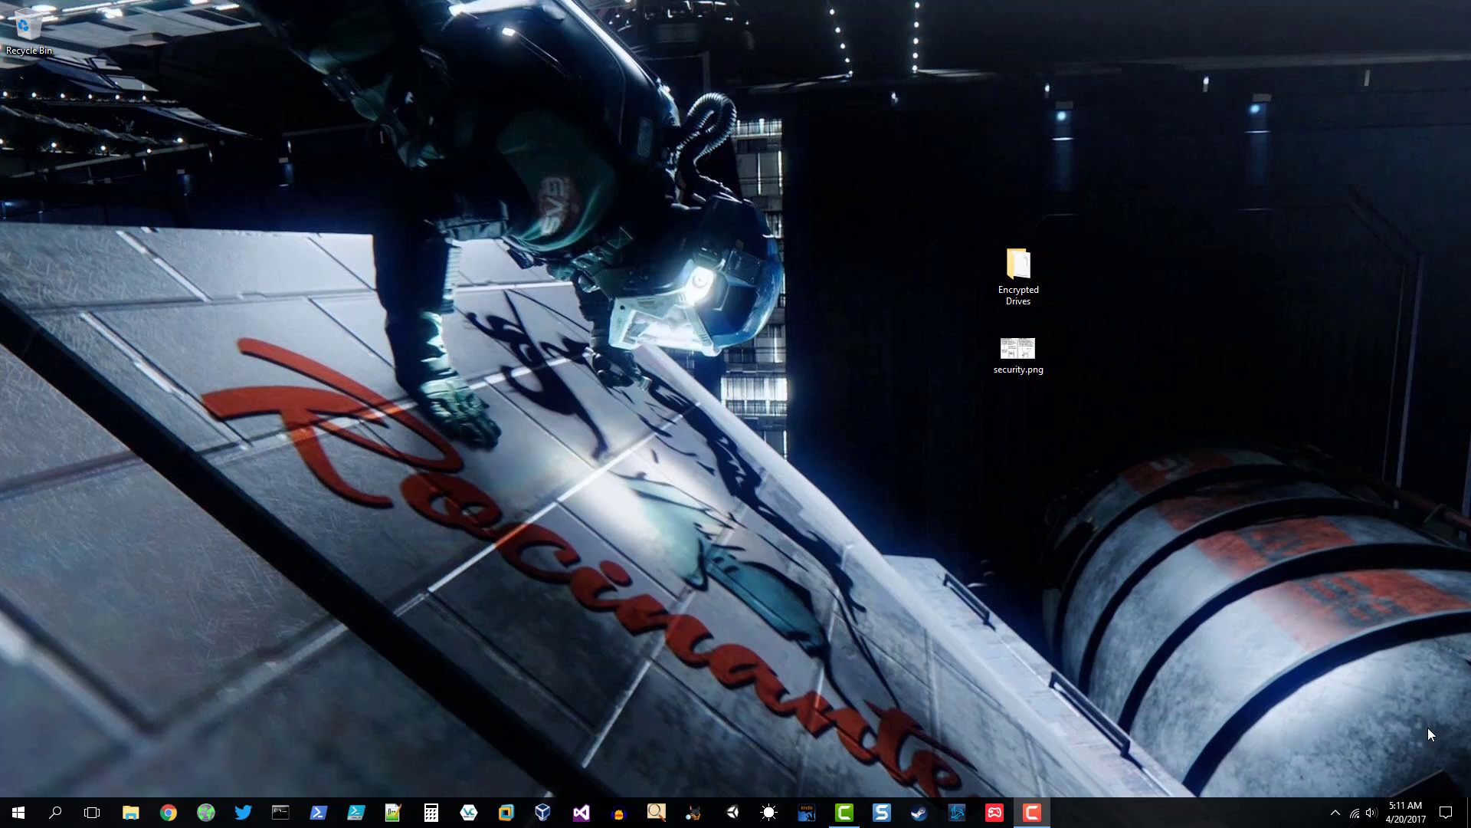
- Open the security.png comic from the desktop in Photos and zoom in on it
double_click(1013, 358)
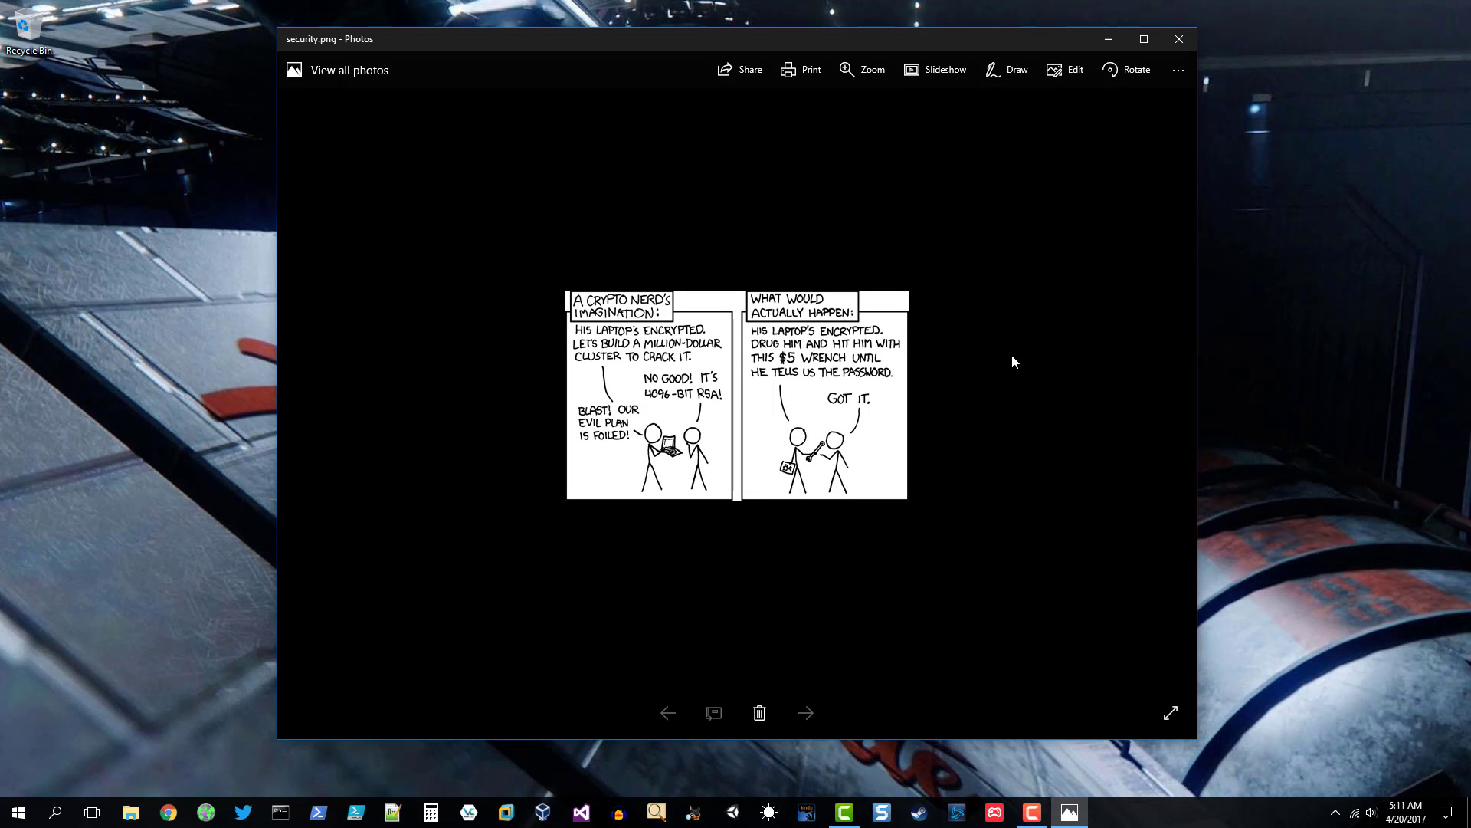
scroll(1011, 355, "up", 3)
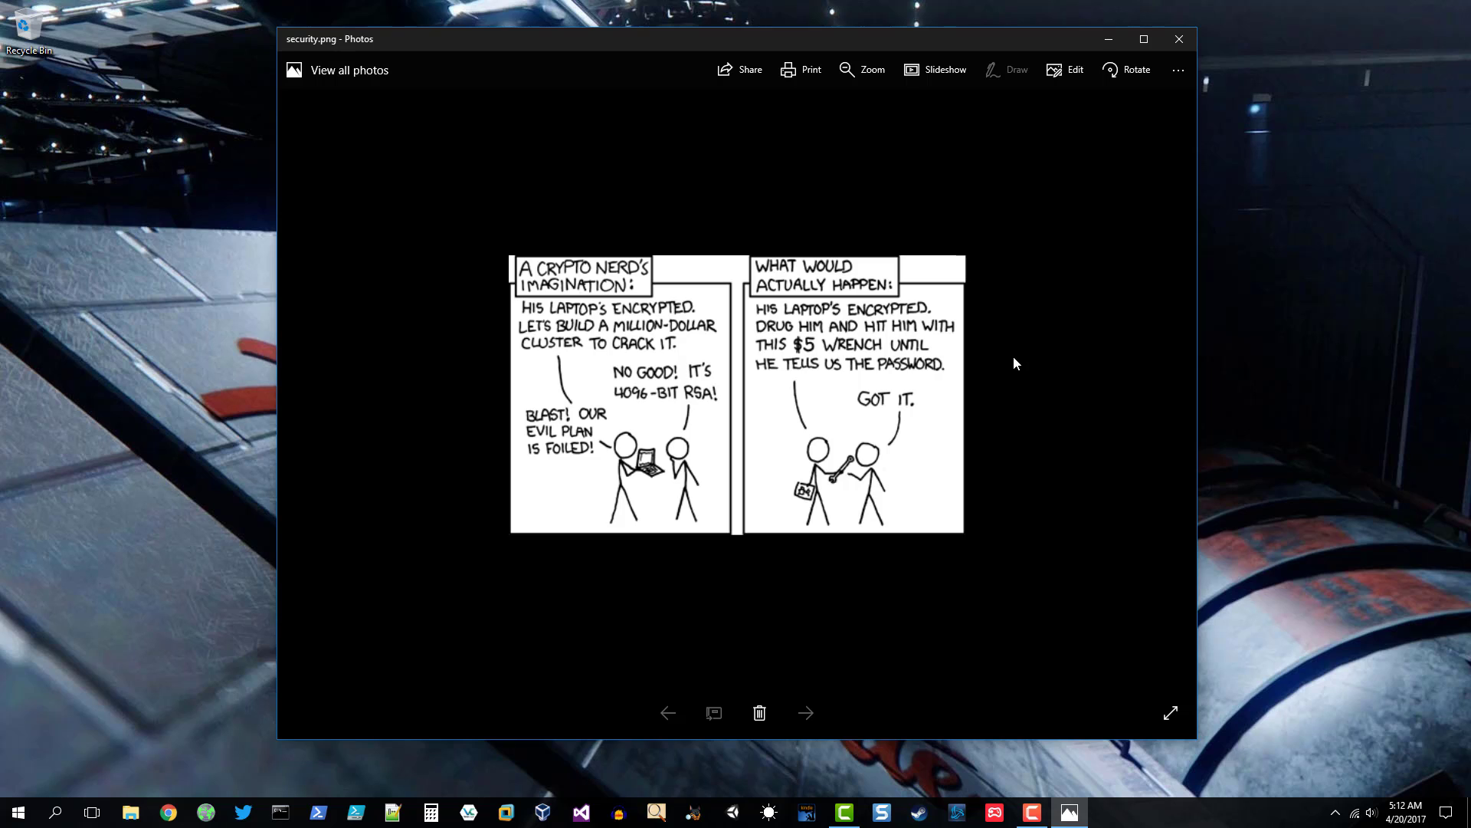
- Close the comic, view the Rubber-hose cryptanalysis Wikipedia article via its bookmark, then close Chrome
left_click(1180, 40)
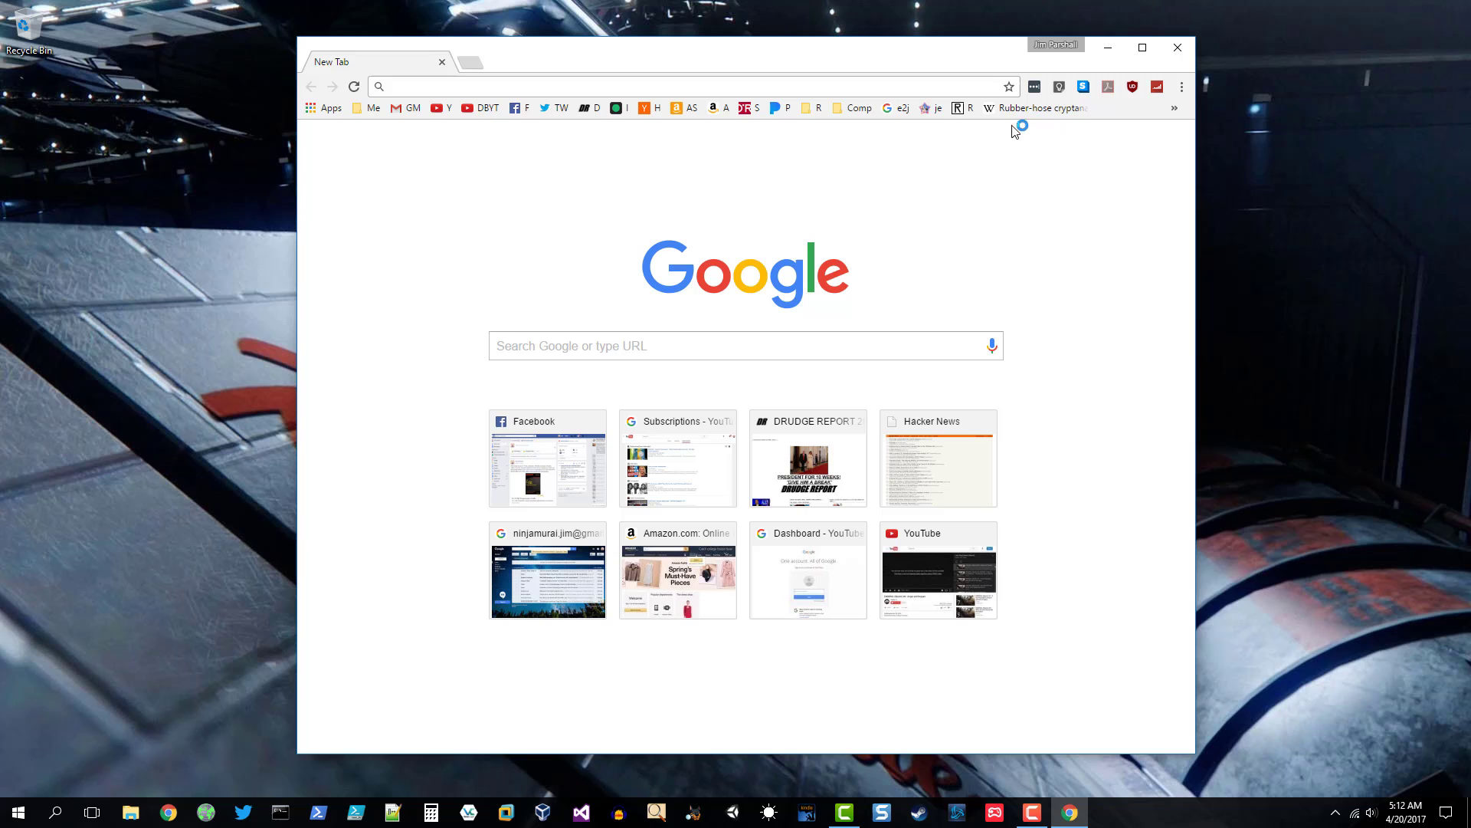
left_click(1020, 109)
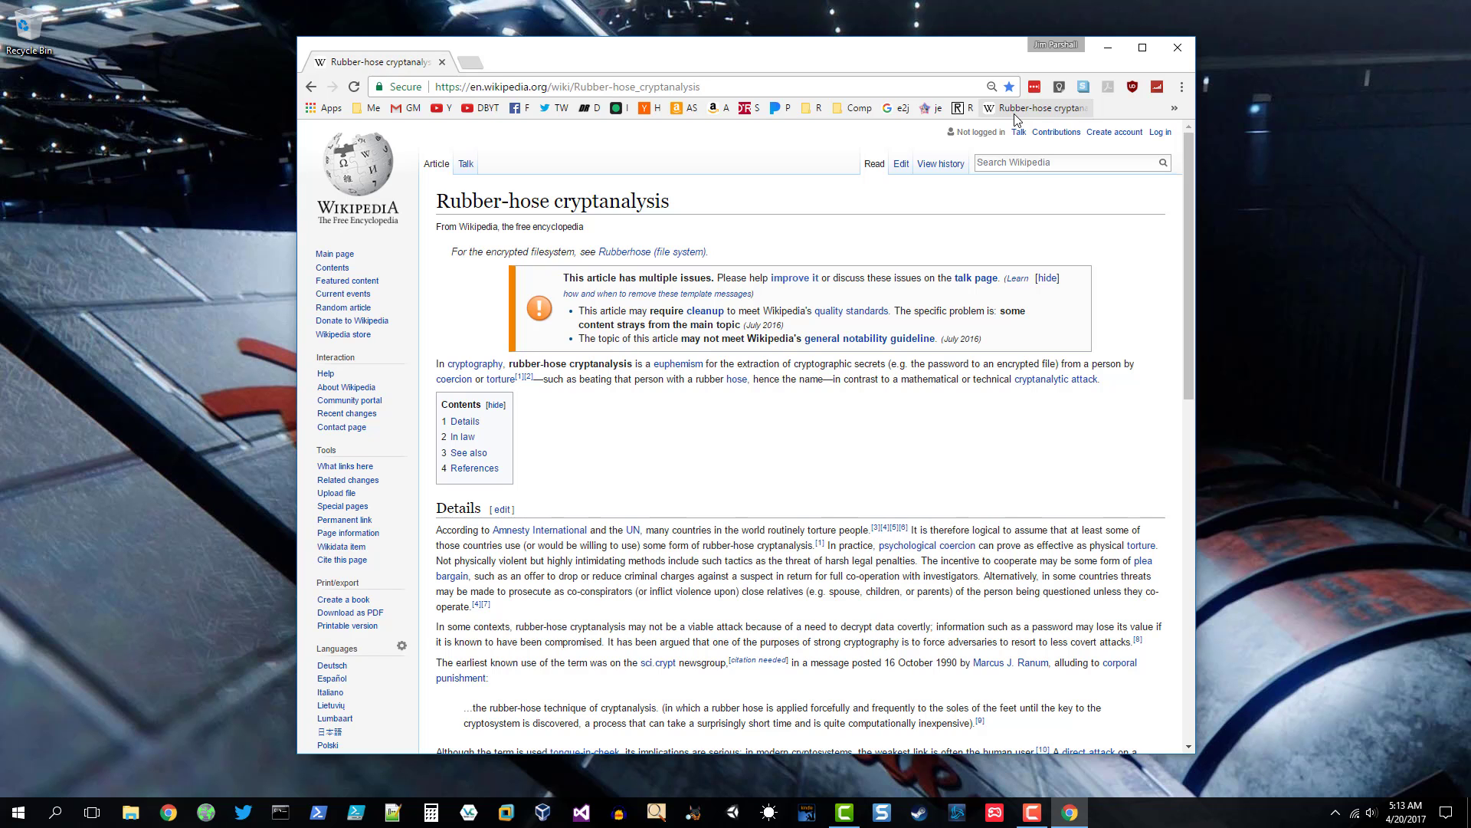
left_click(1178, 48)
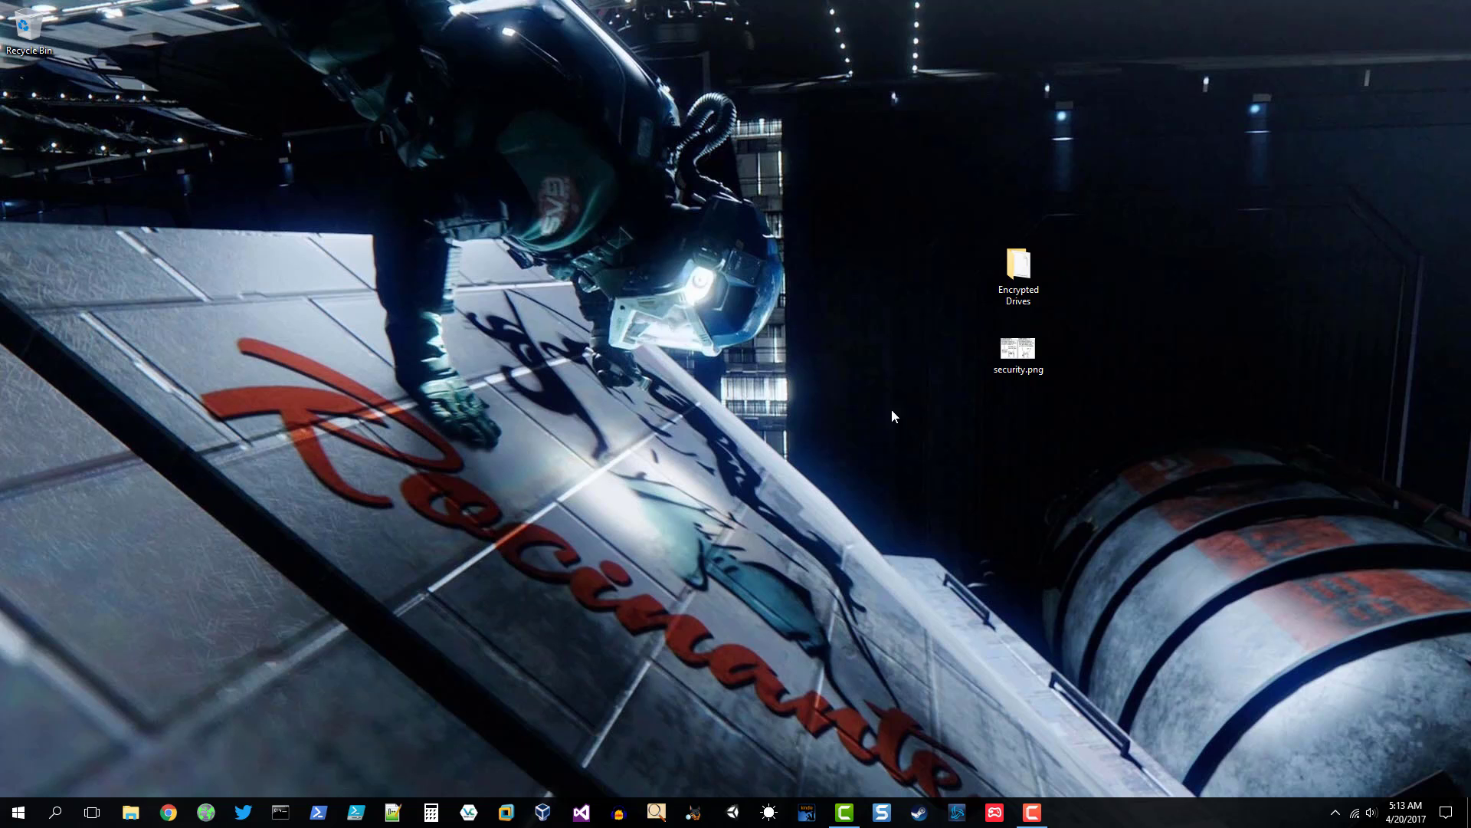
- Bring up VeraCrypt and launch the Volume Creation Wizard
left_click(469, 812)
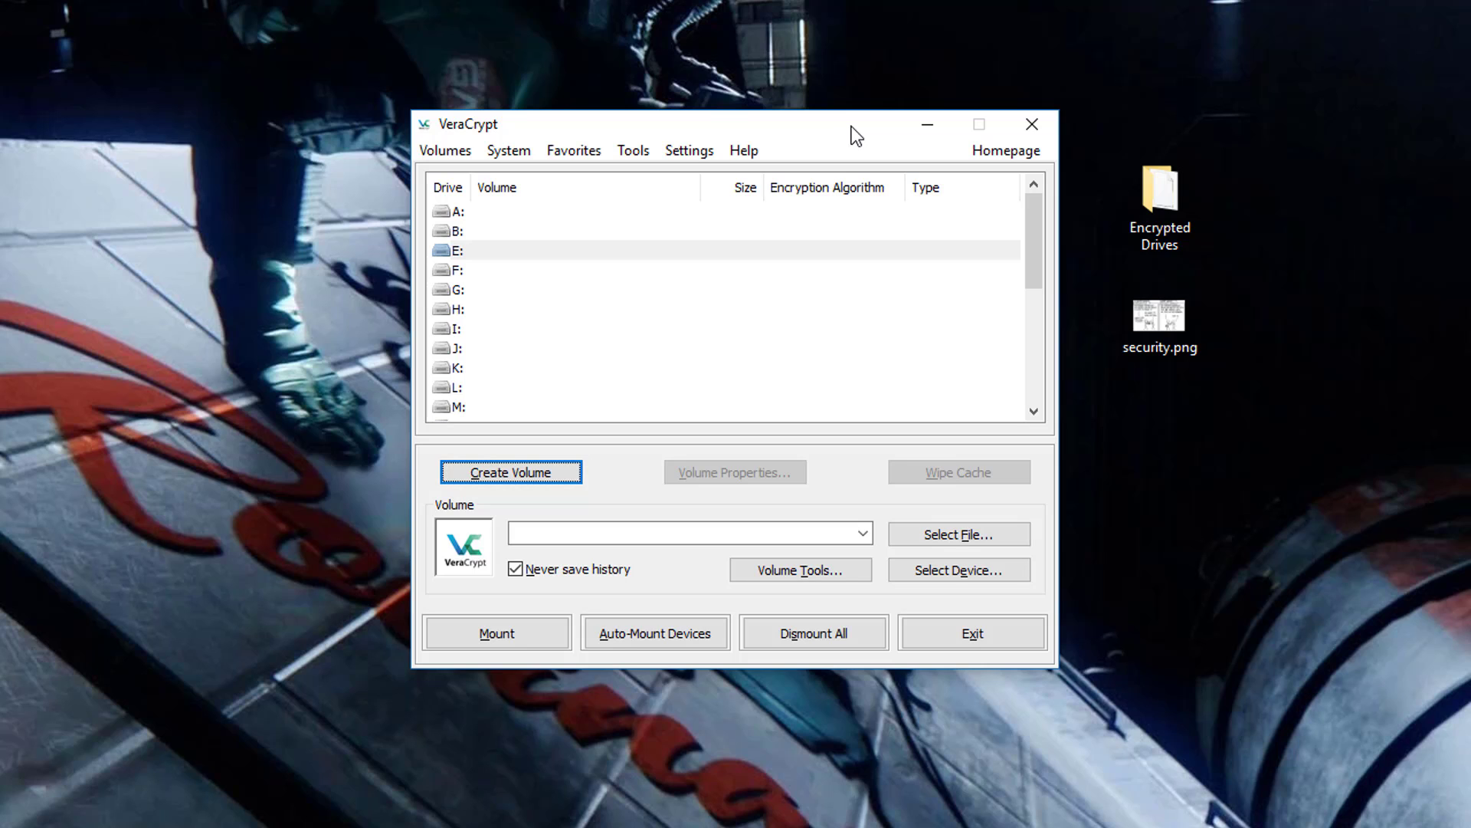
left_click(512, 480)
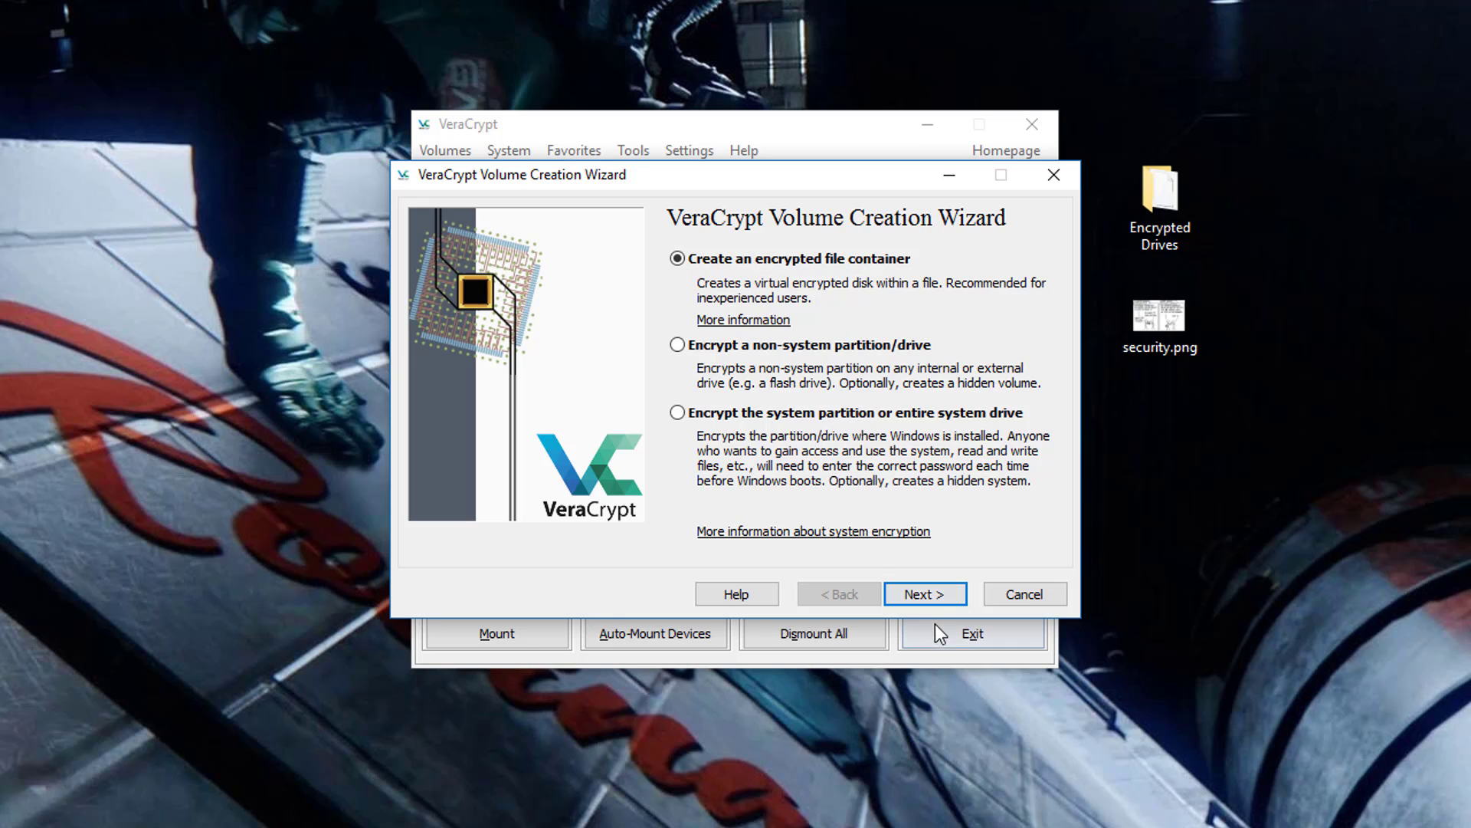
- Choose an encrypted file container as a hidden VeraCrypt volume in Normal creation mode
left_click(954, 602)
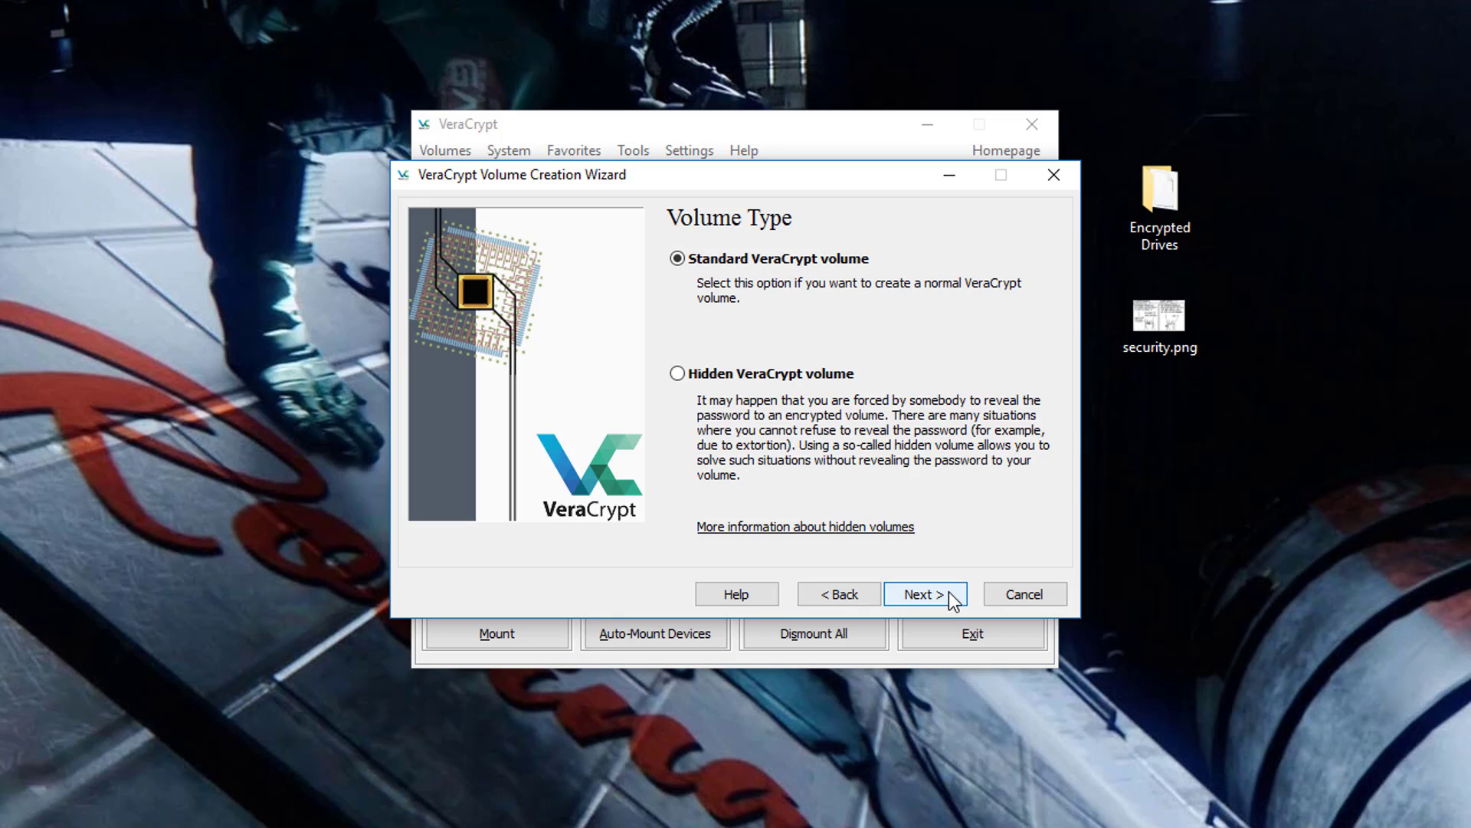
left_click(739, 375)
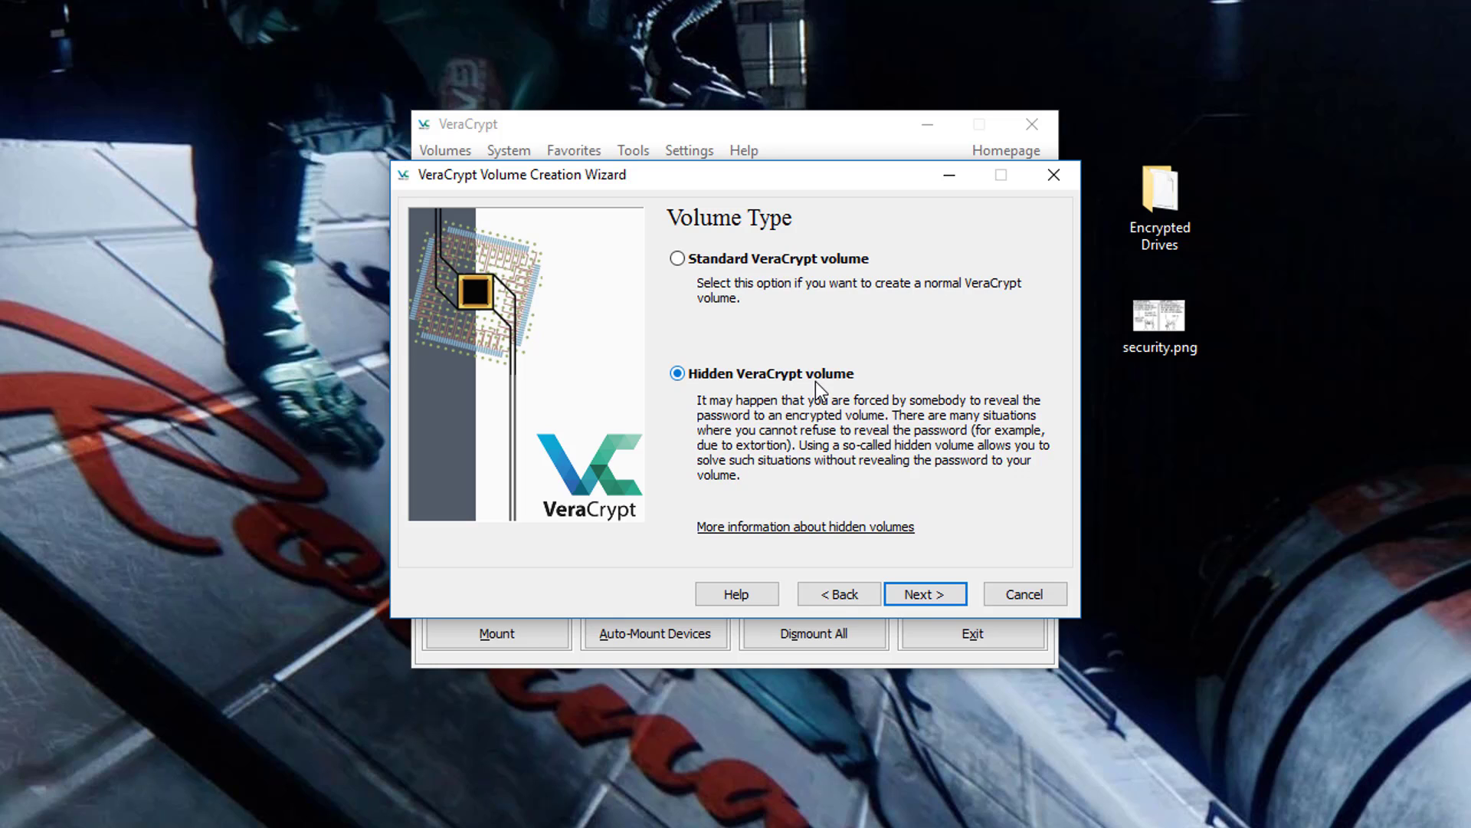
left_click(952, 596)
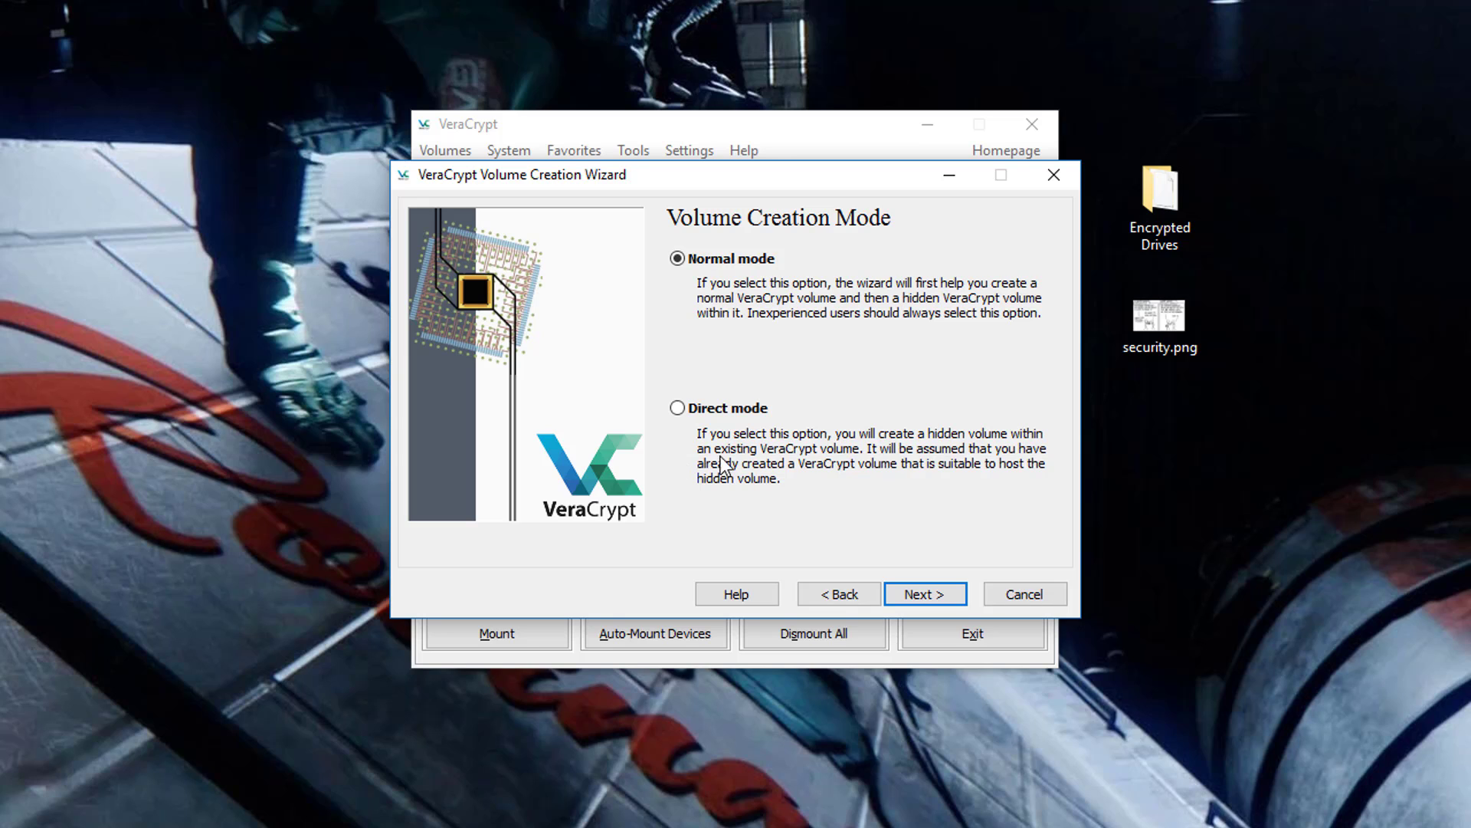
left_click(959, 601)
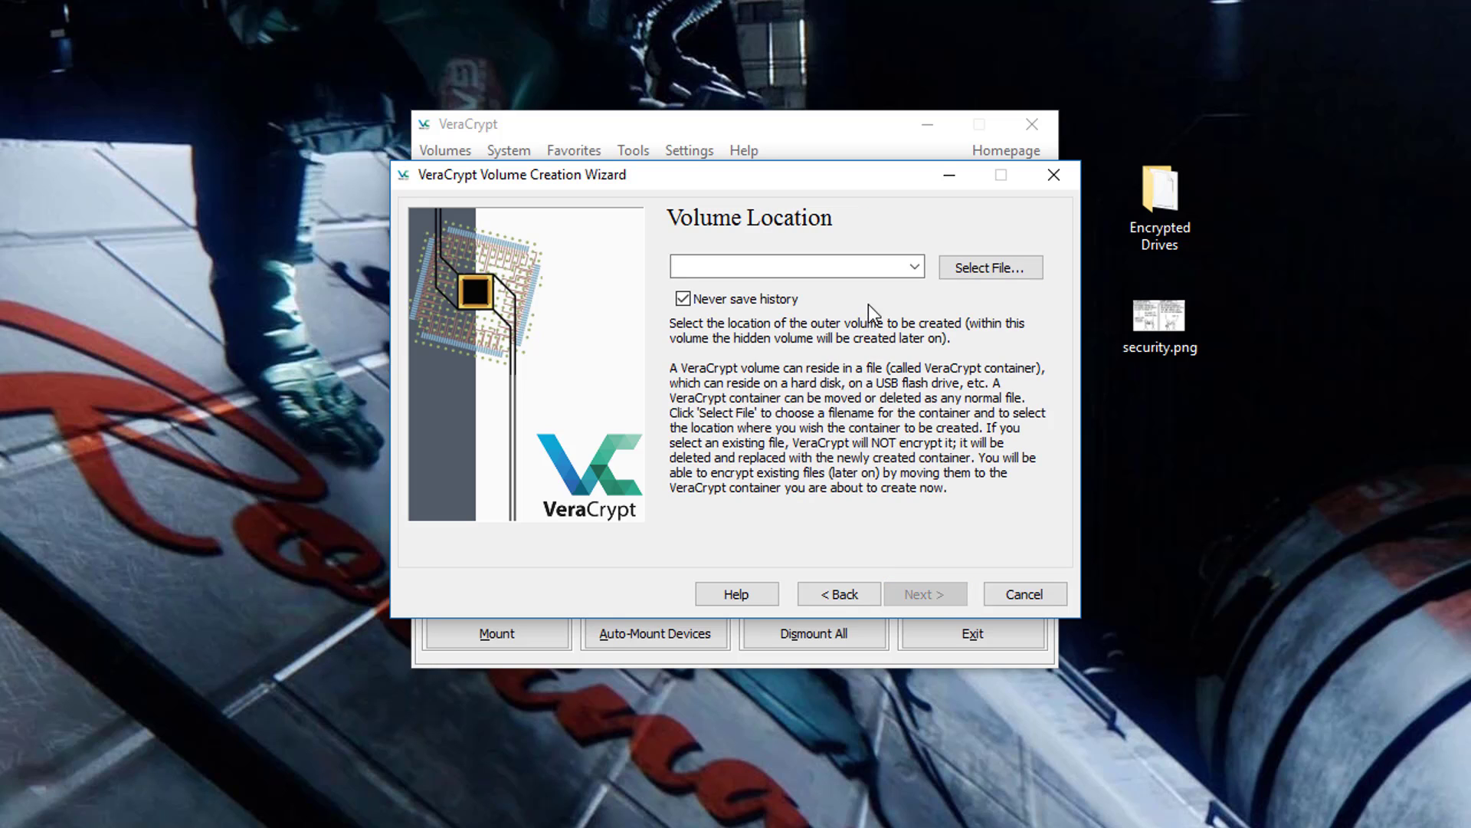
- Set the outer volume file to TheOuterVolume in the Desktop's Encrypted Drives folder
left_click(986, 271)
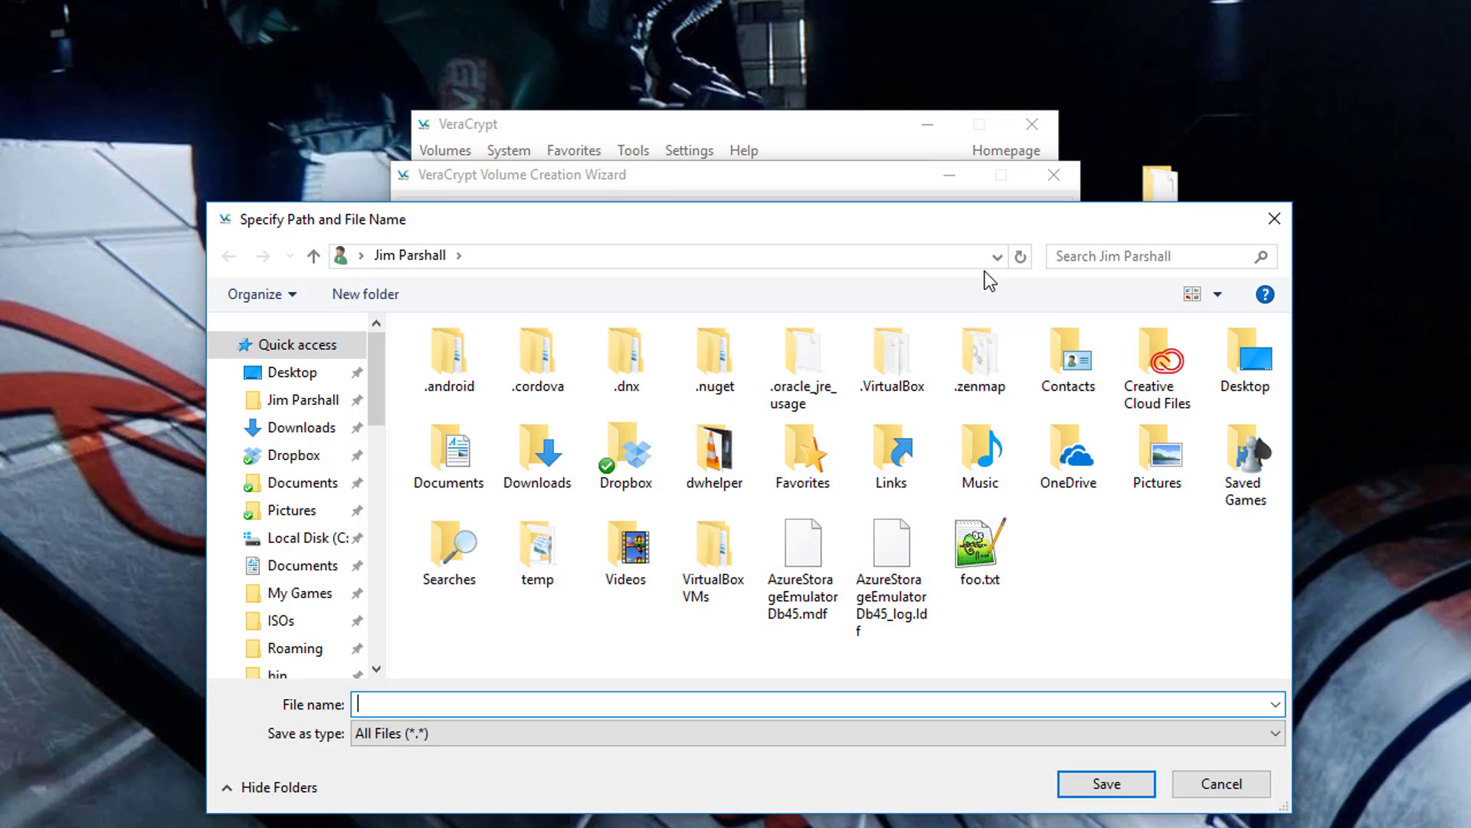
left_click(292, 373)
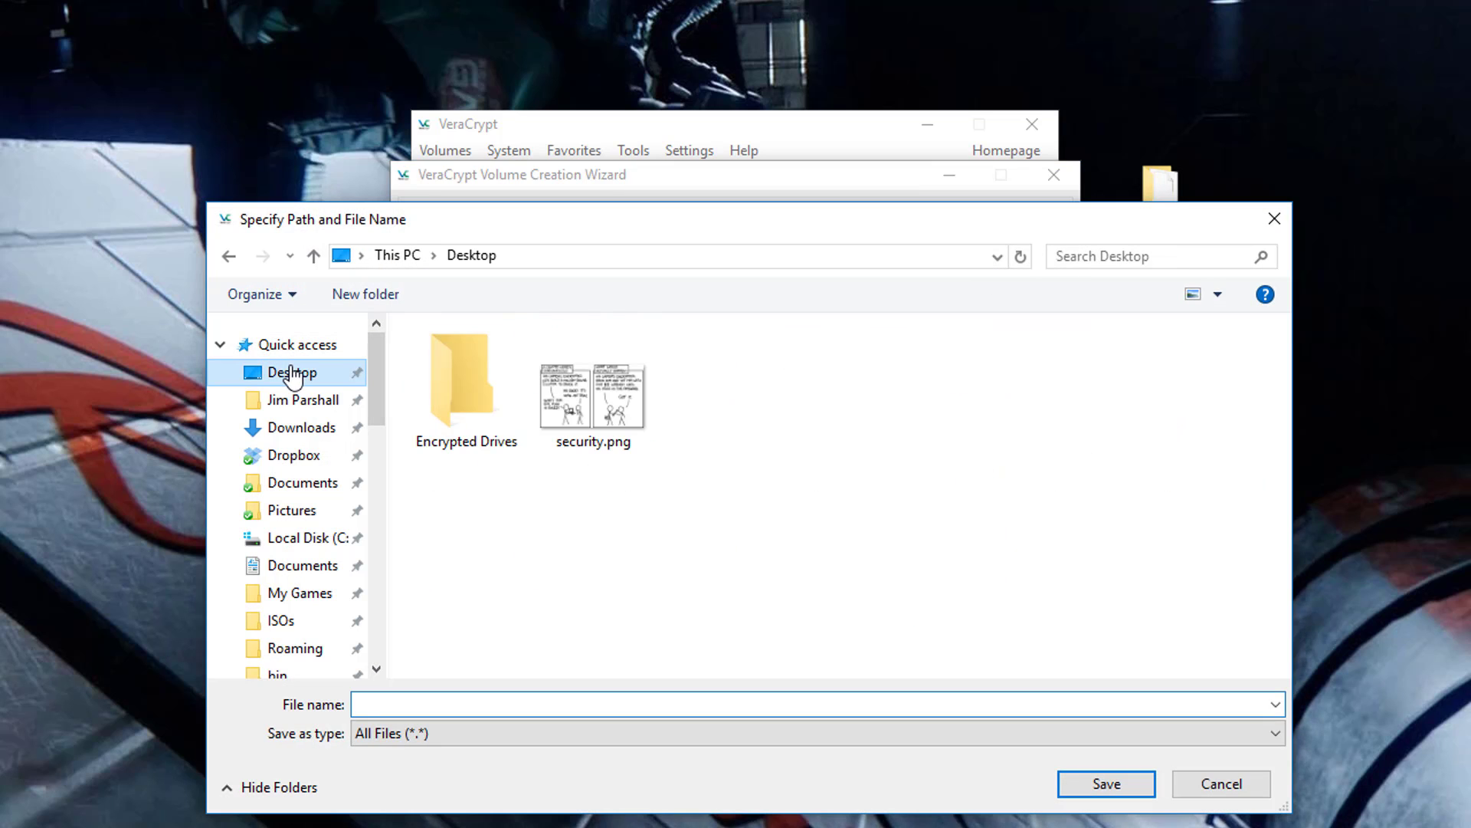
double_click(447, 371)
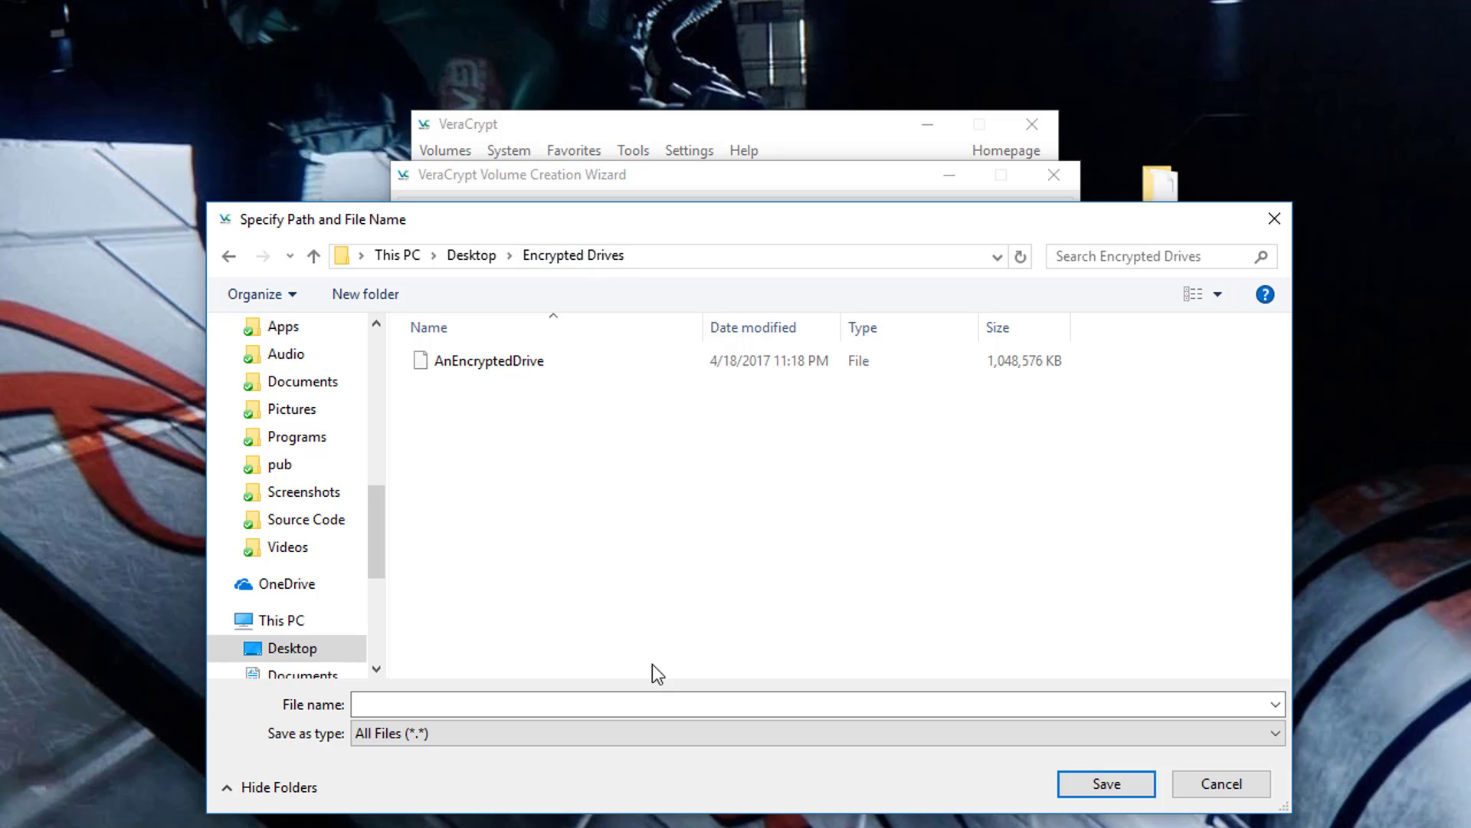
left_click(656, 704)
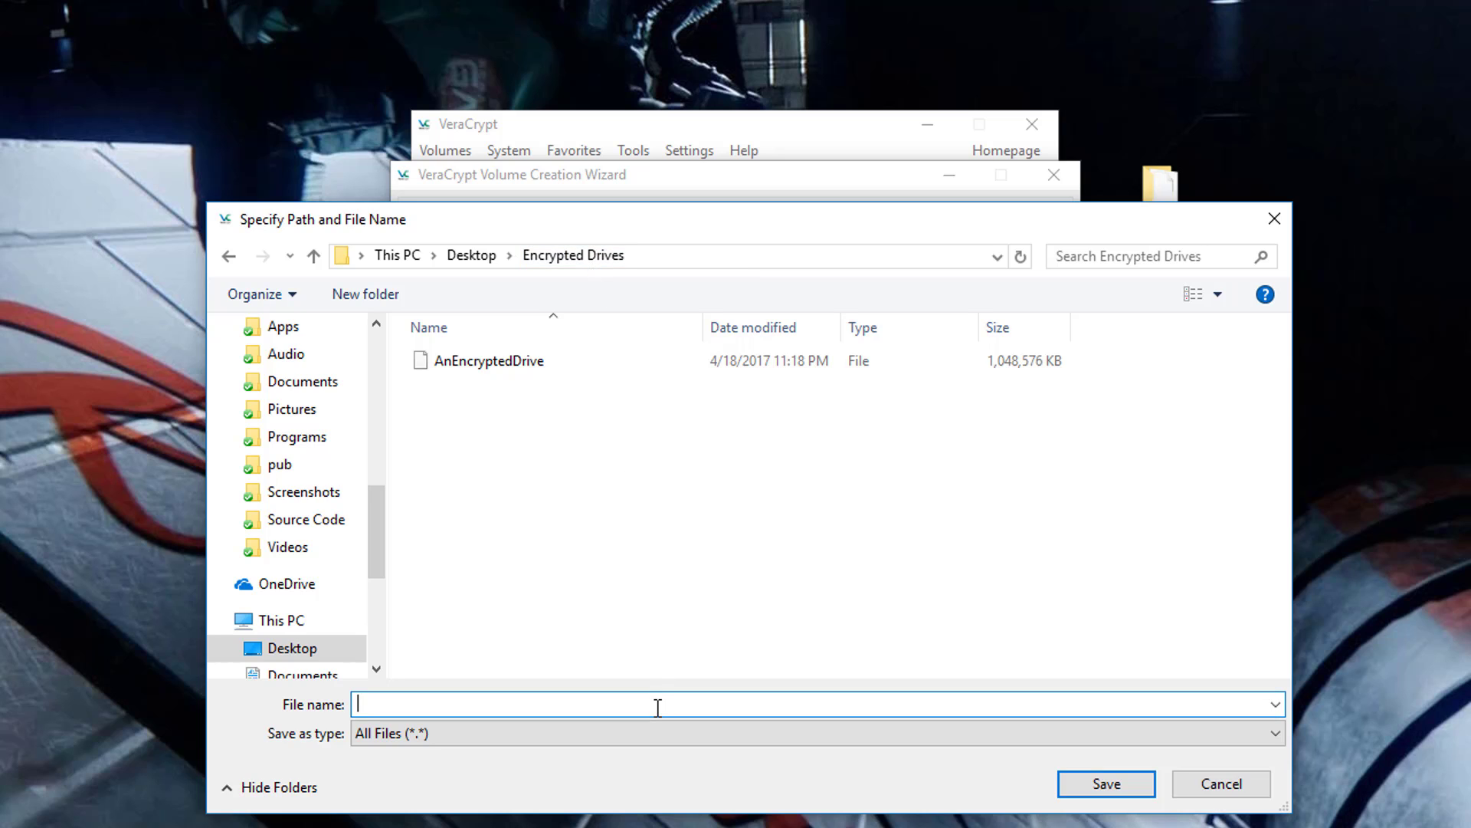
type("TheOuterVolume")
left_click(1128, 782)
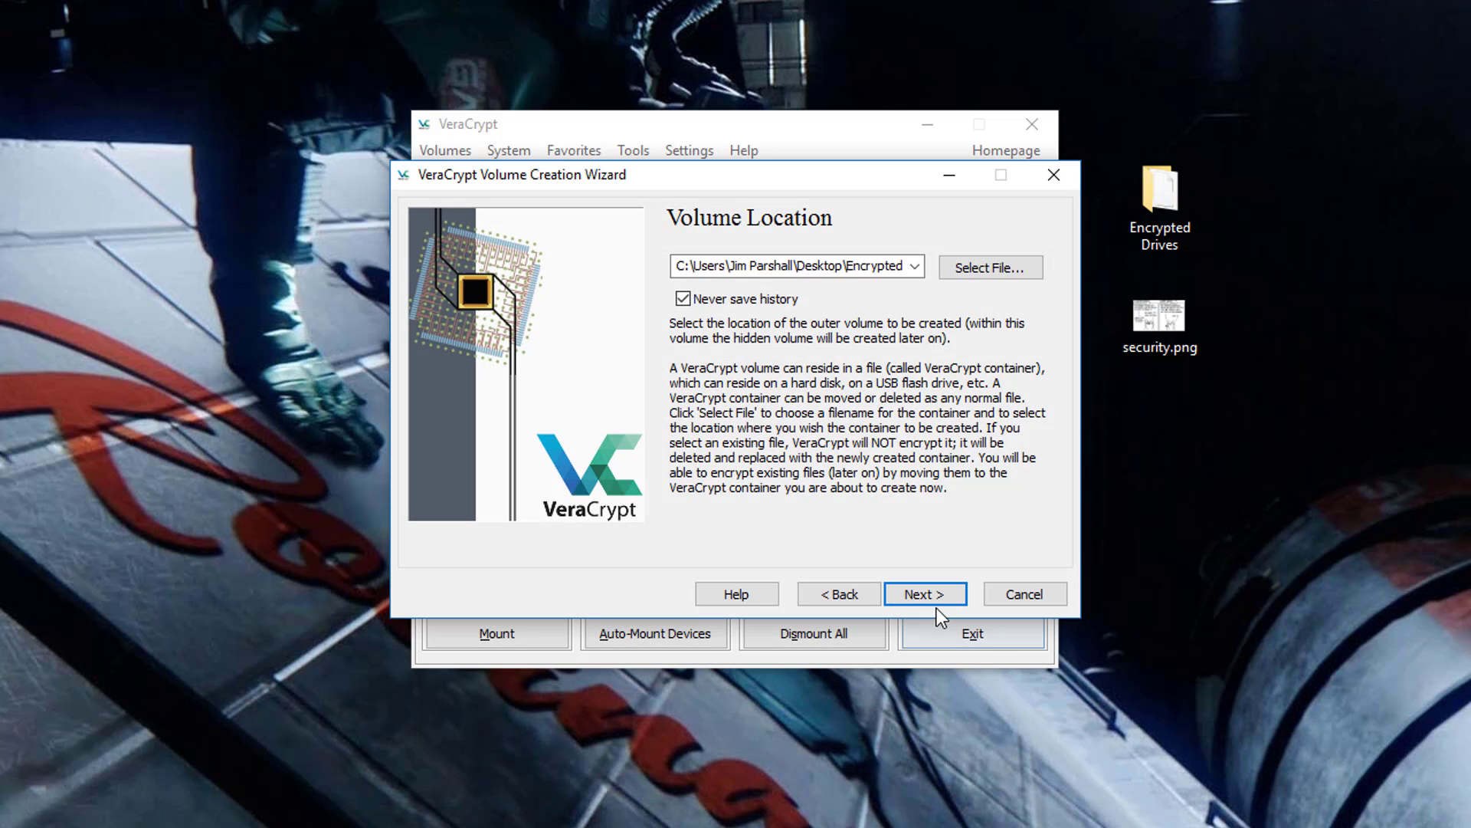
- Keep AES with SHA-512 encryption and make the outer volume 100 MB
left_click(935, 597)
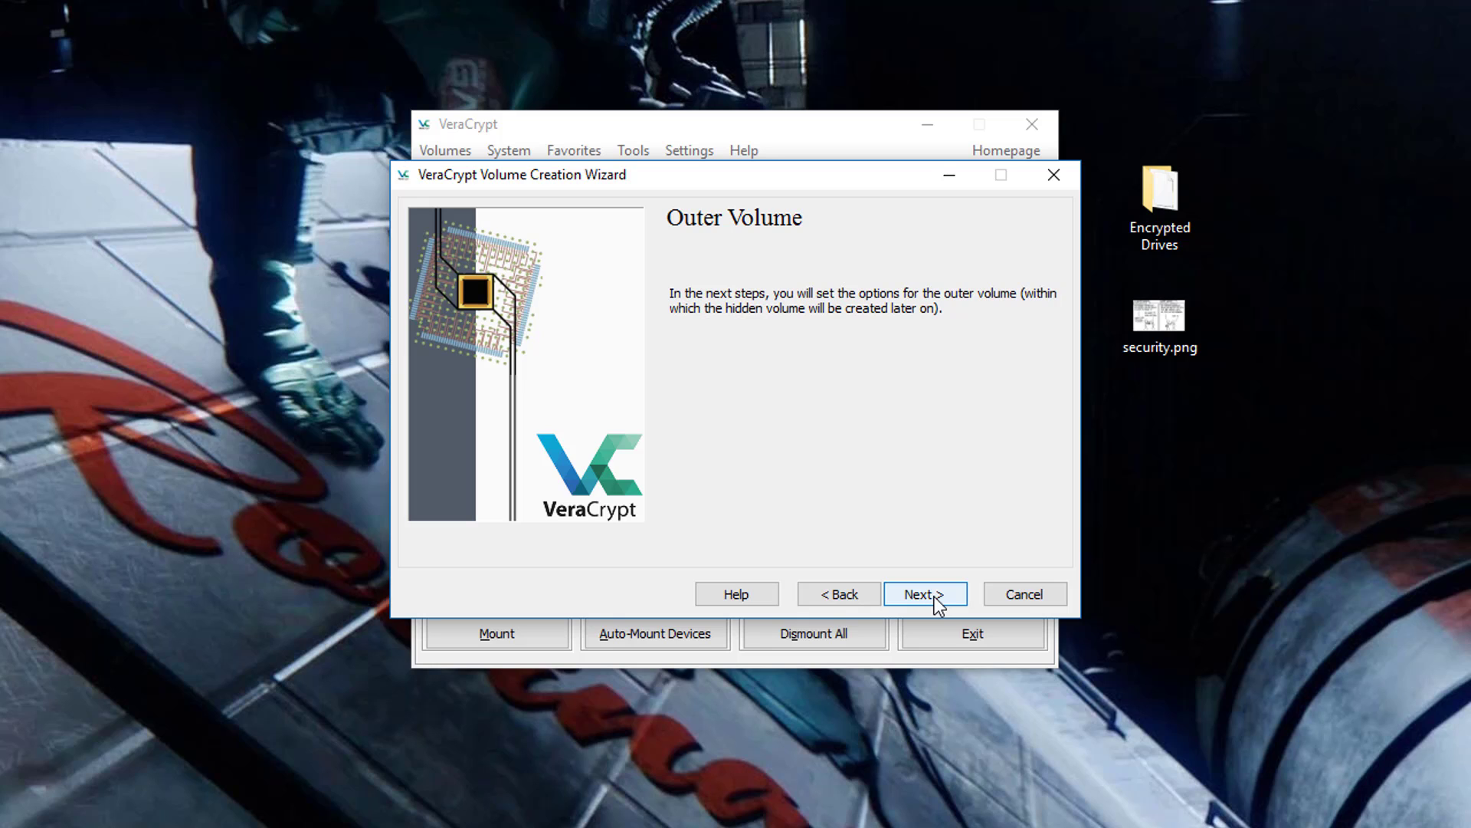
left_click(935, 596)
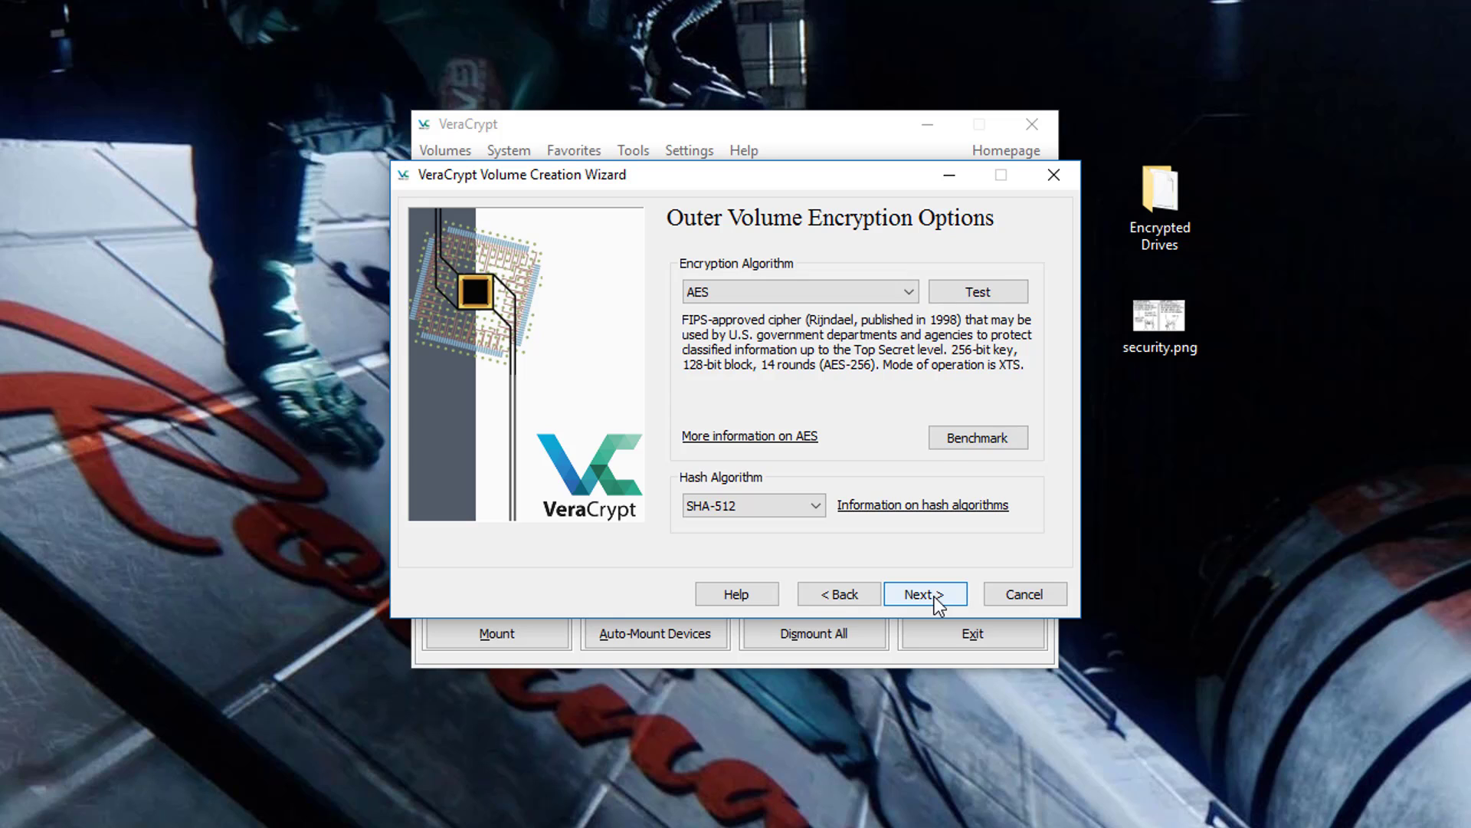
left_click(935, 597)
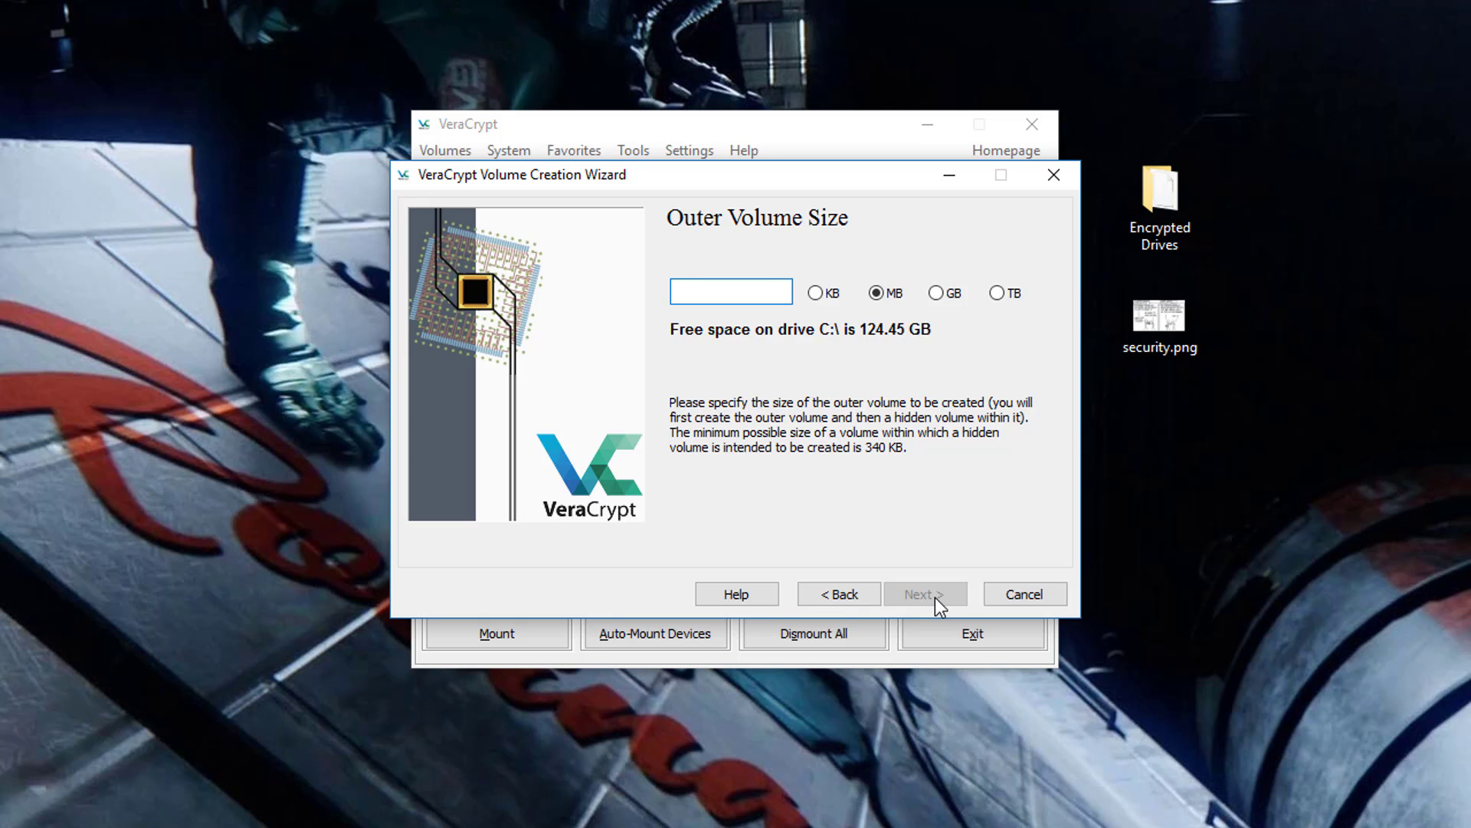
type("100")
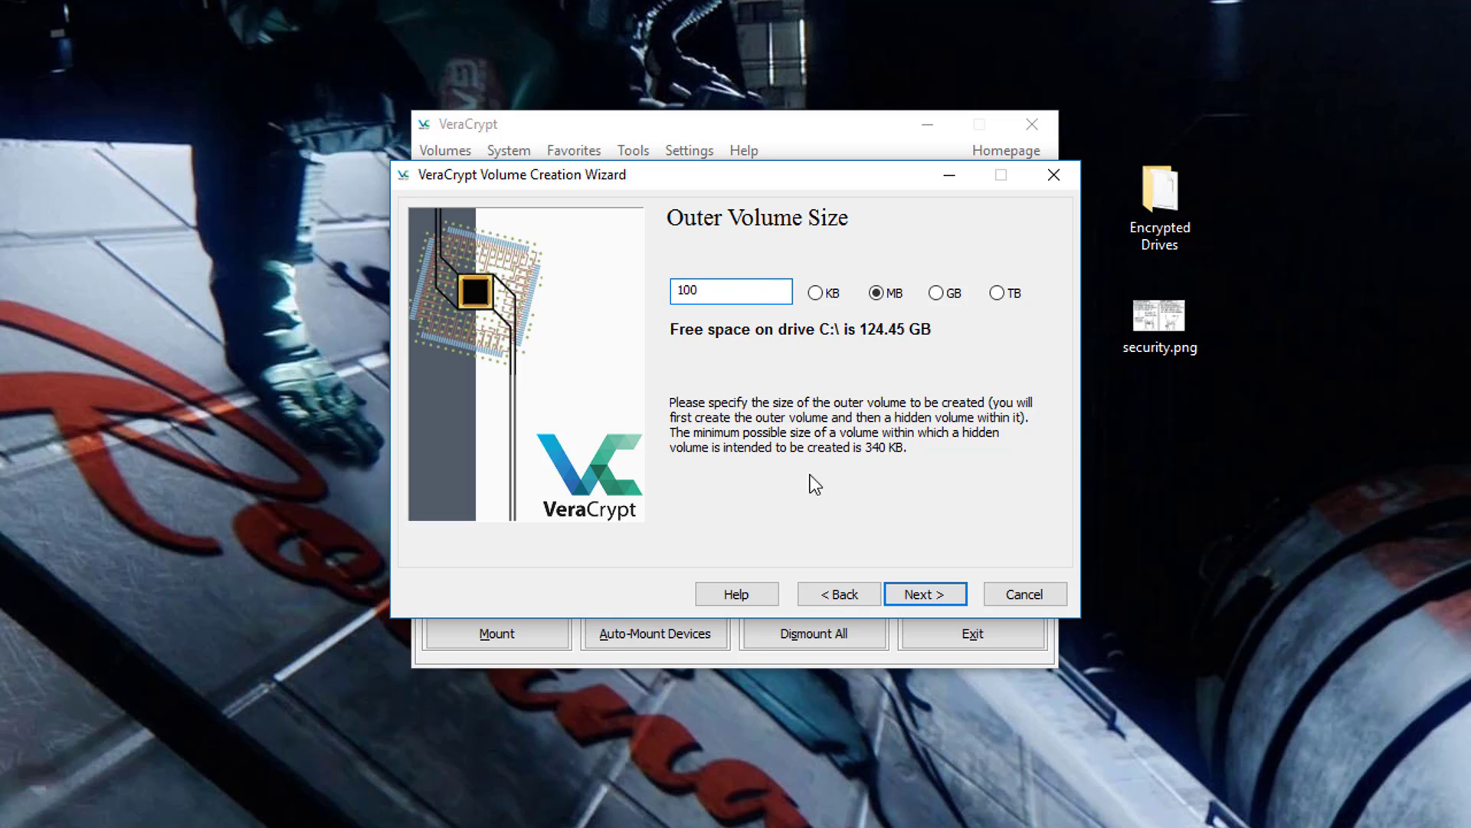
- Enter and confirm the outer volume password, accepting it despite the short-password warning
left_click(958, 600)
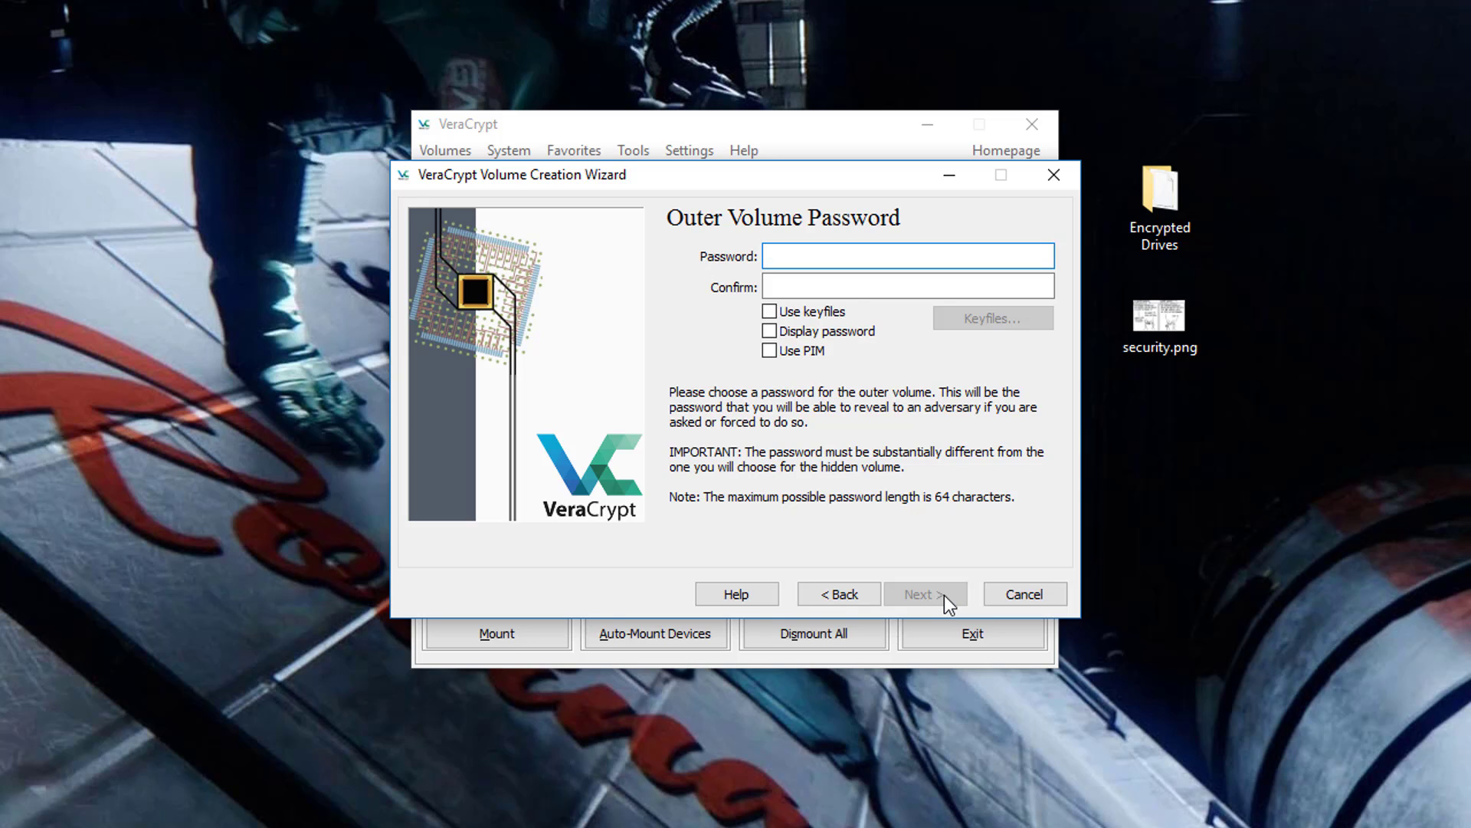
type("••••••••")
key("Tab")
type("••••")
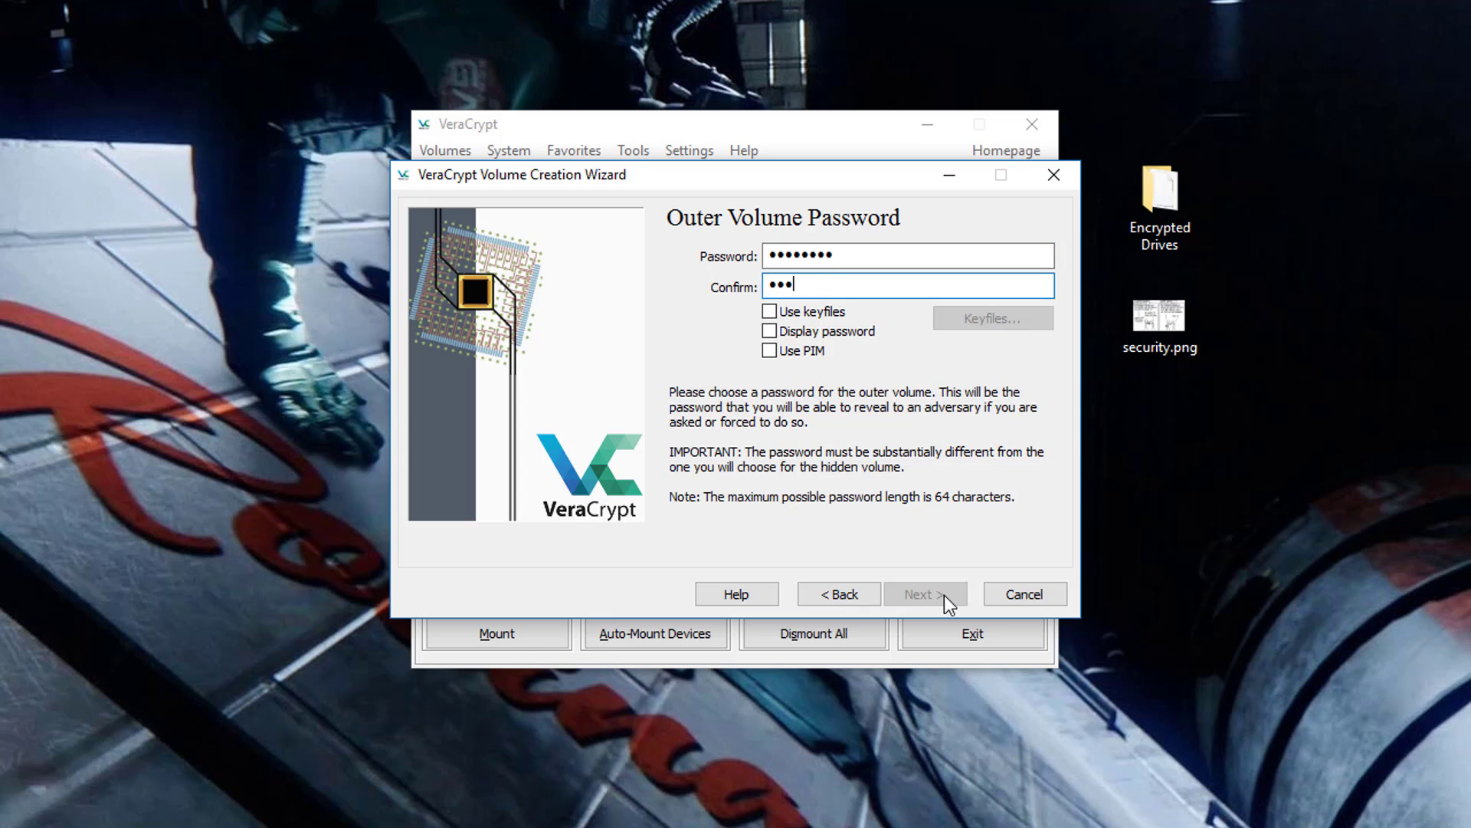
type("••••")
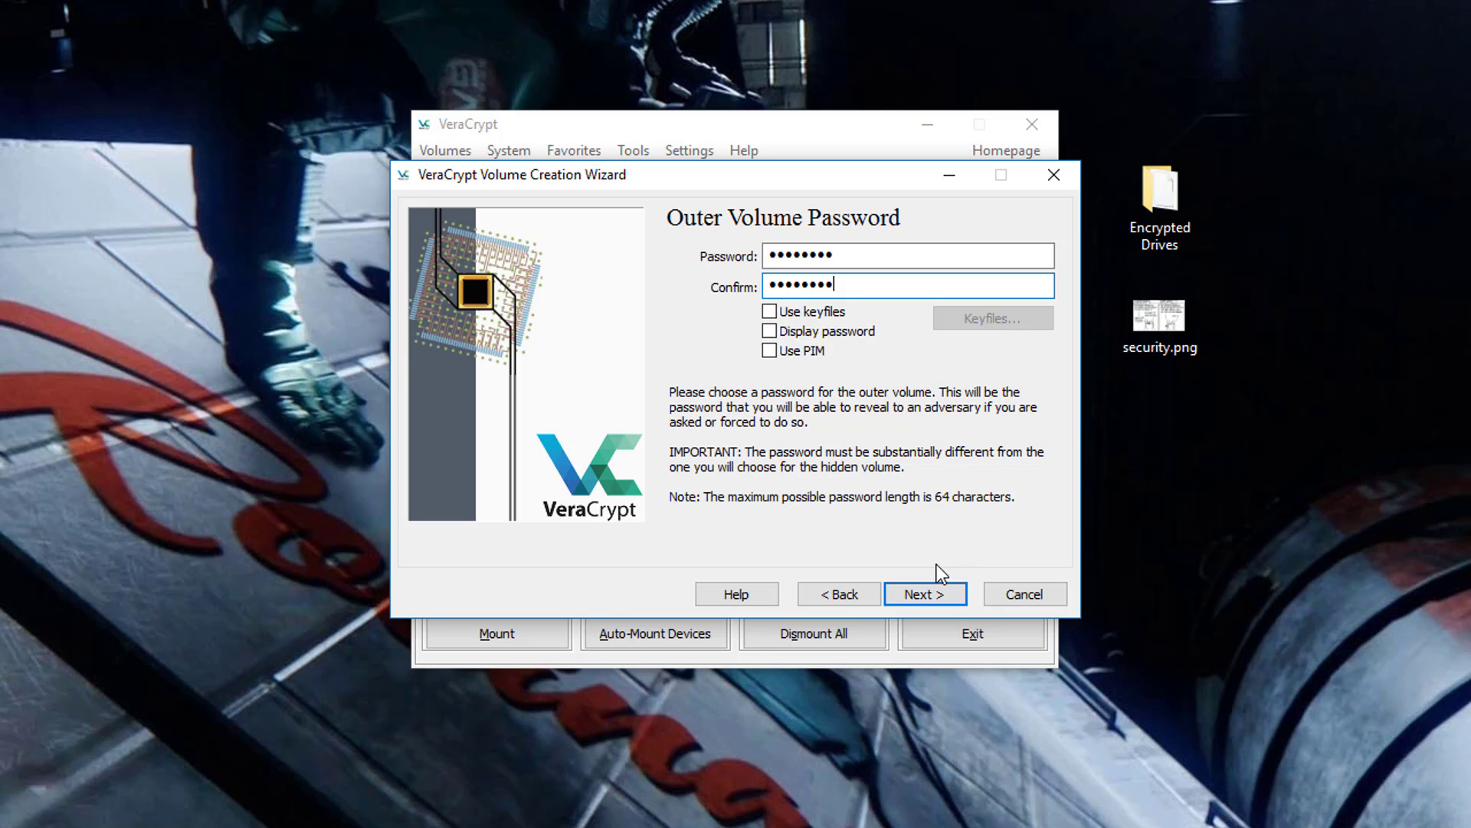
left_click(949, 601)
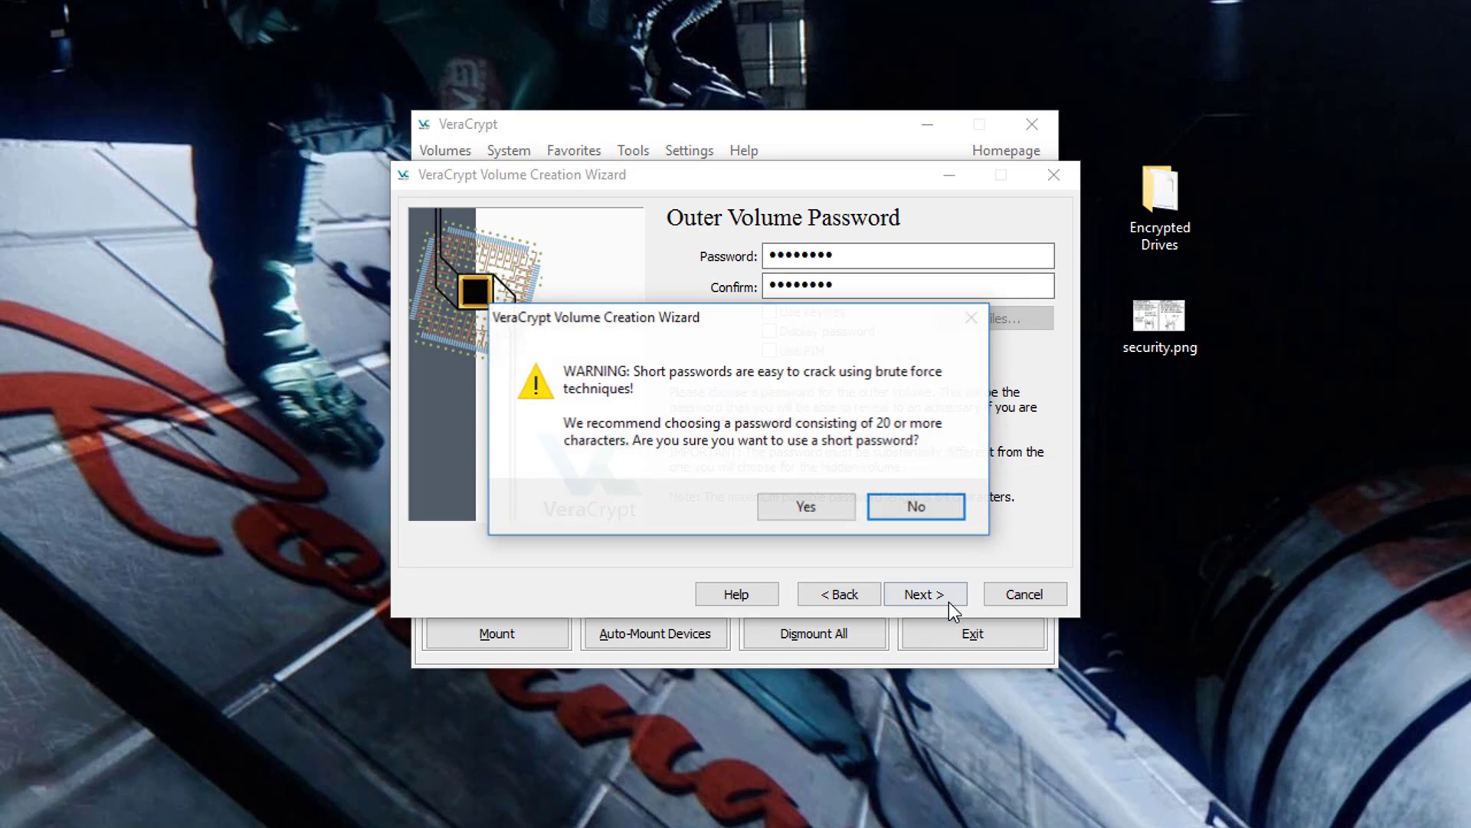
left_click(785, 509)
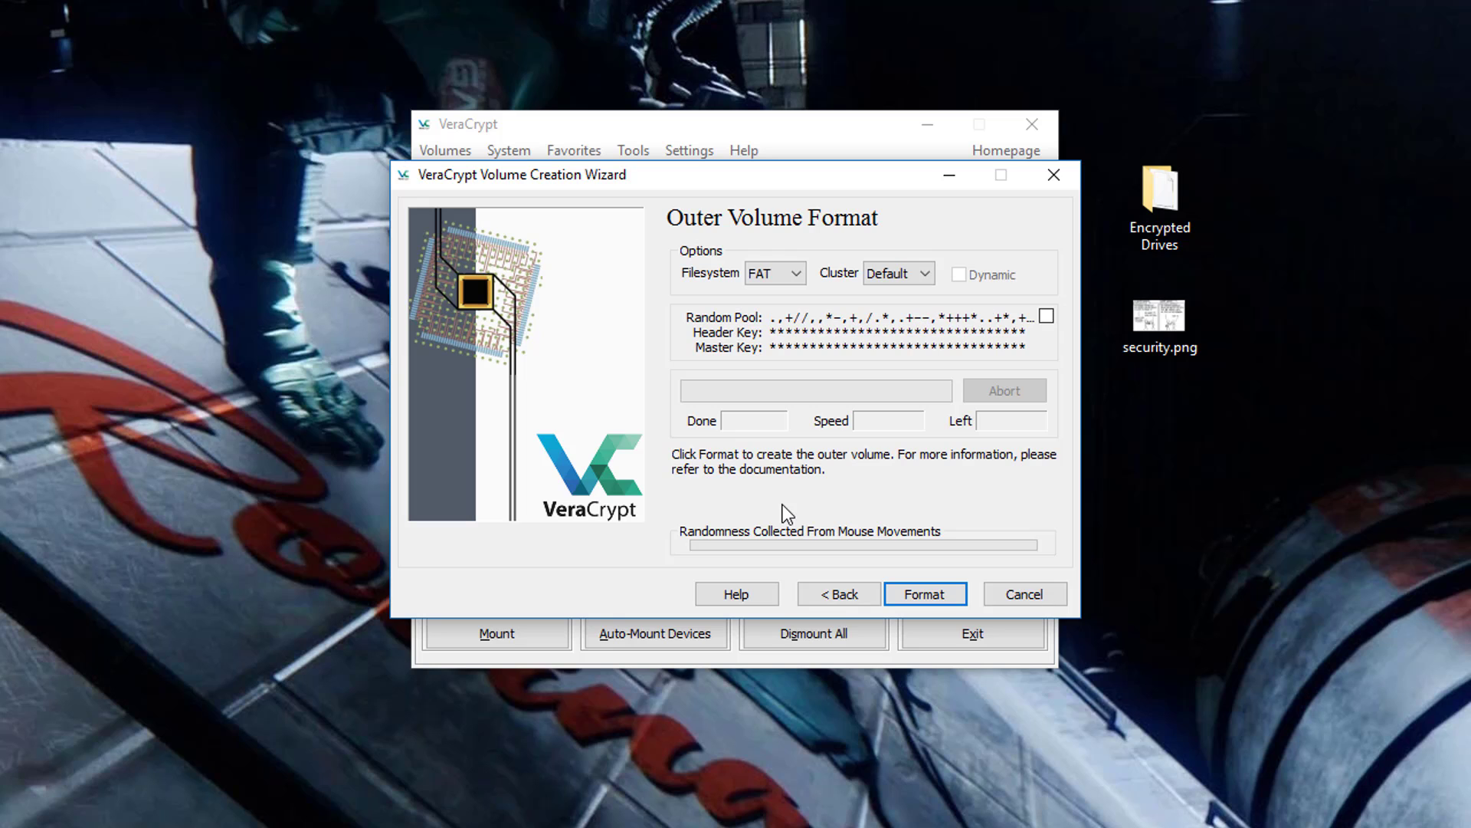
- Choose exFAT as the outer volume filesystem and format it
left_click(800, 273)
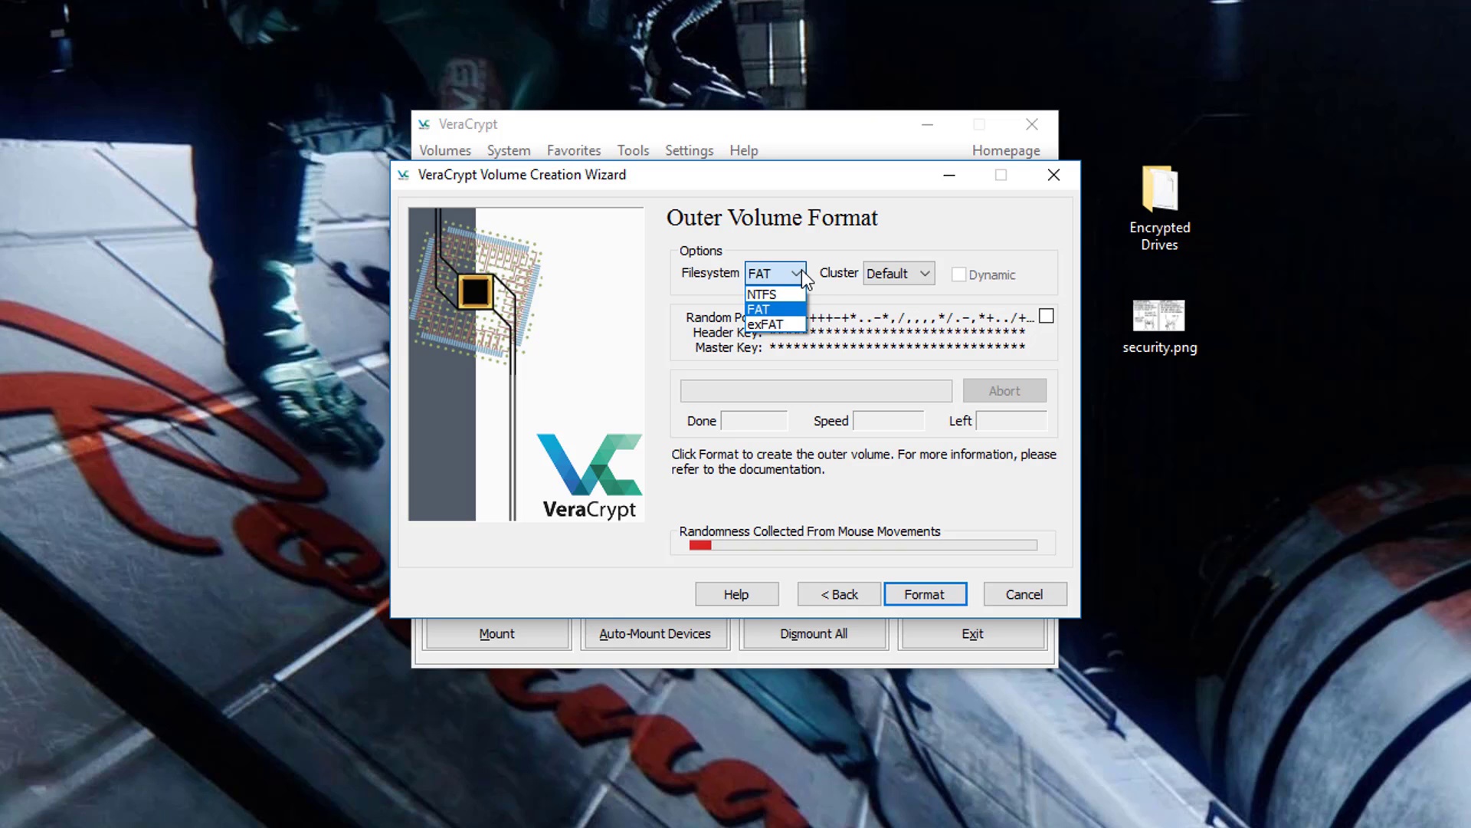
left_click(789, 323)
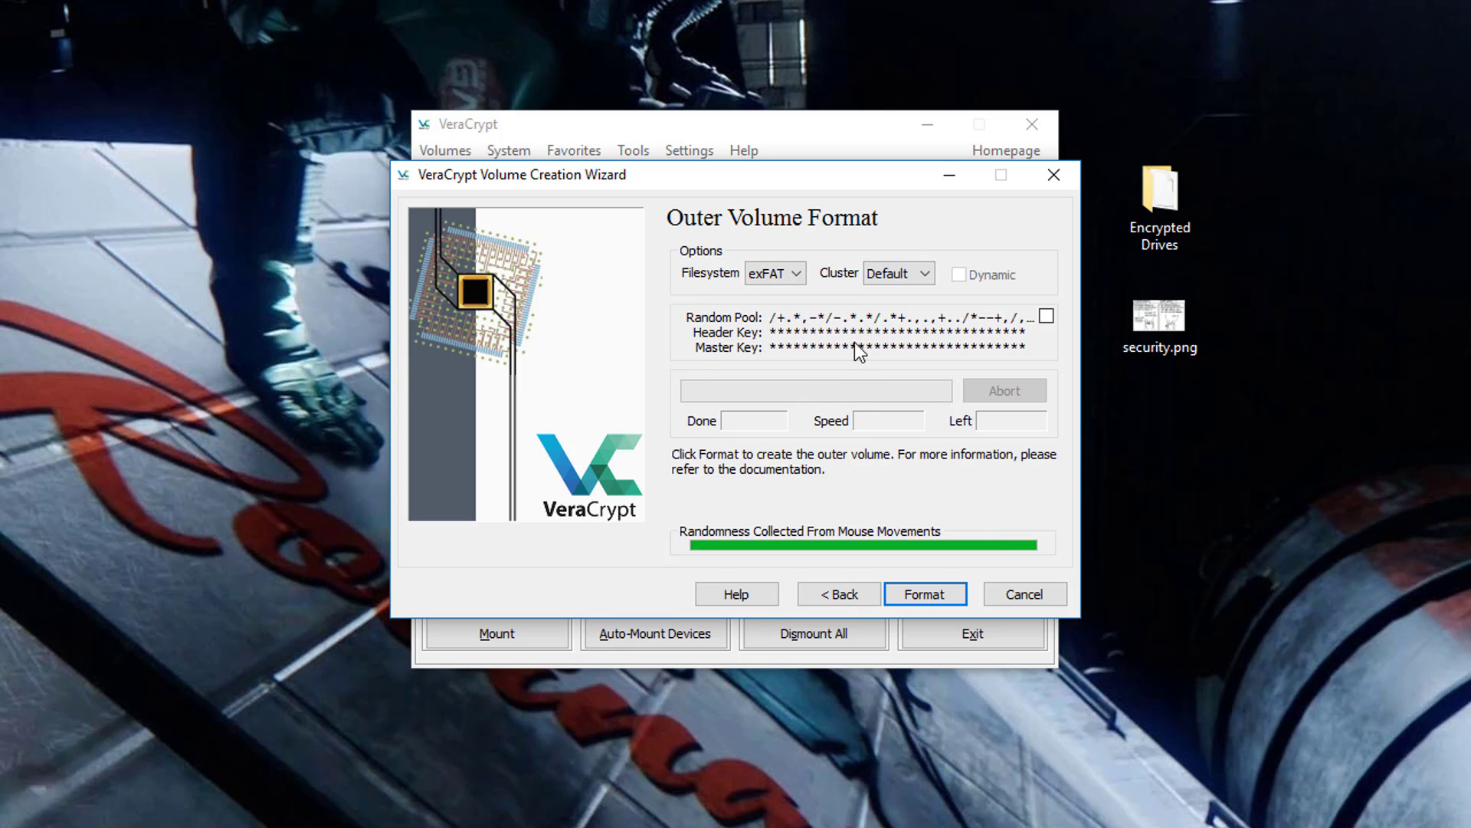
left_click(957, 591)
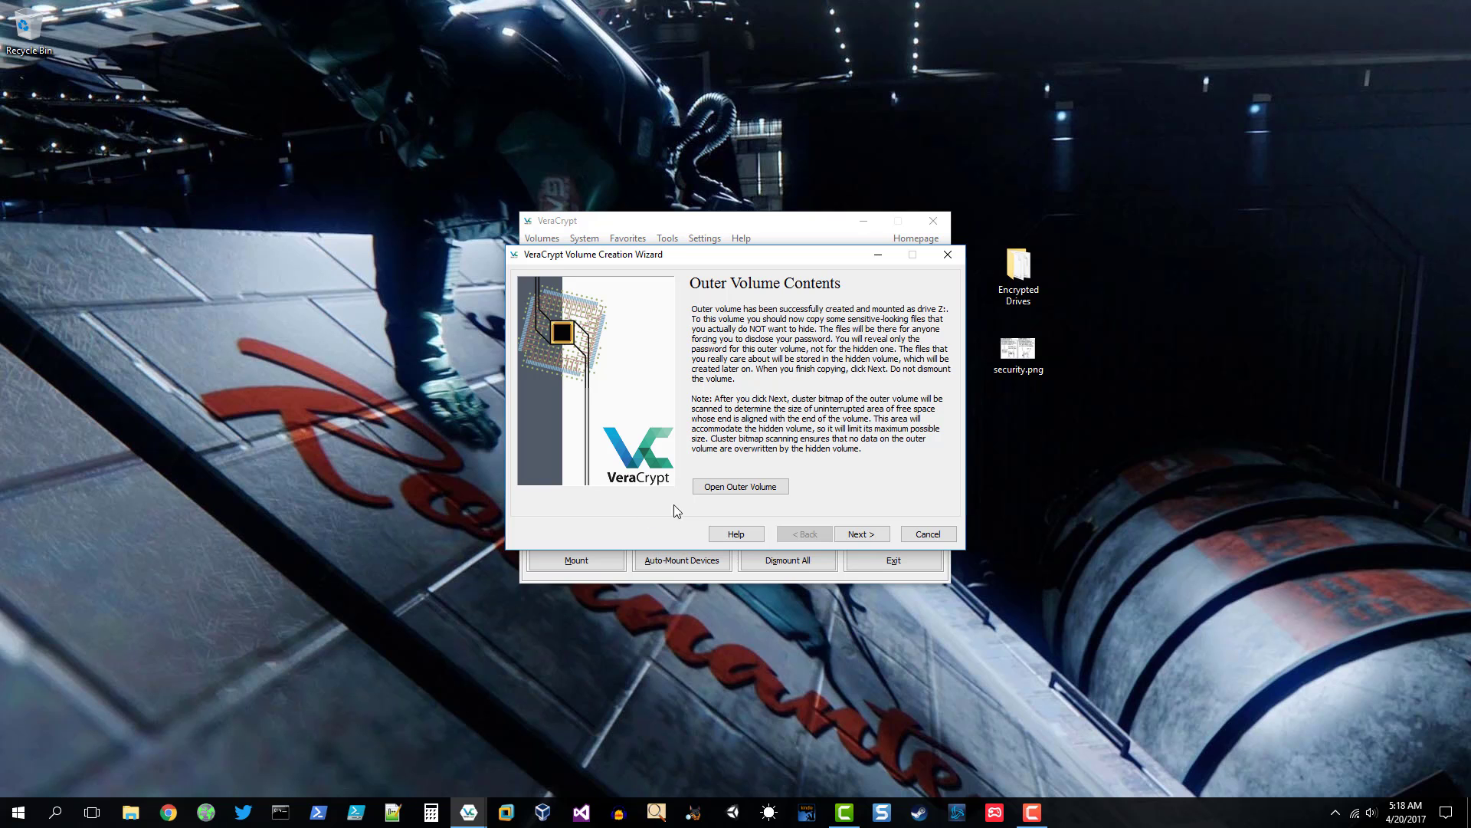
- Open drive Z: and create empty text files 'ima secret.txt' and 'ima password file.txt'
left_click(763, 487)
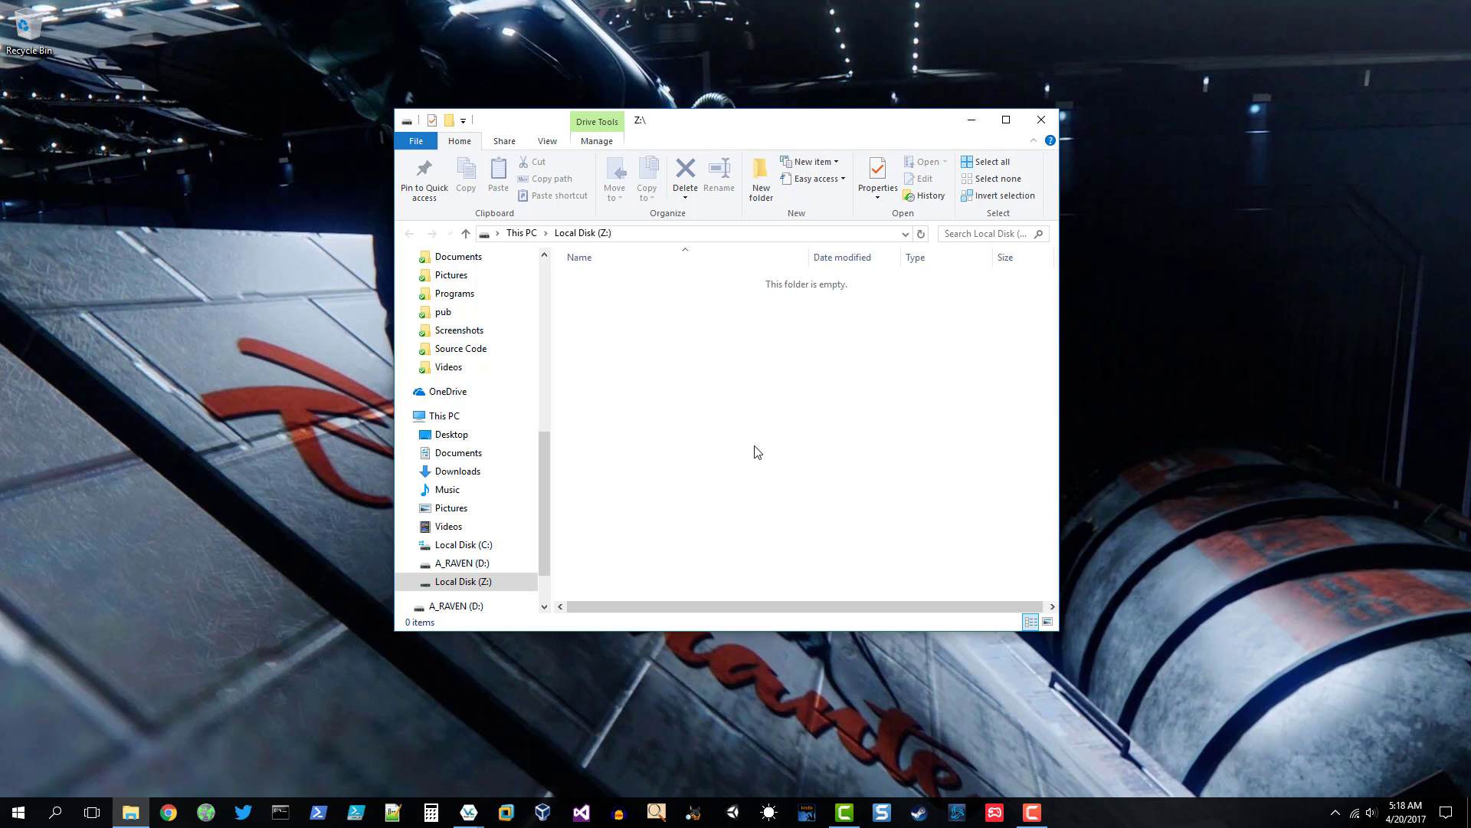
right_click(746, 394)
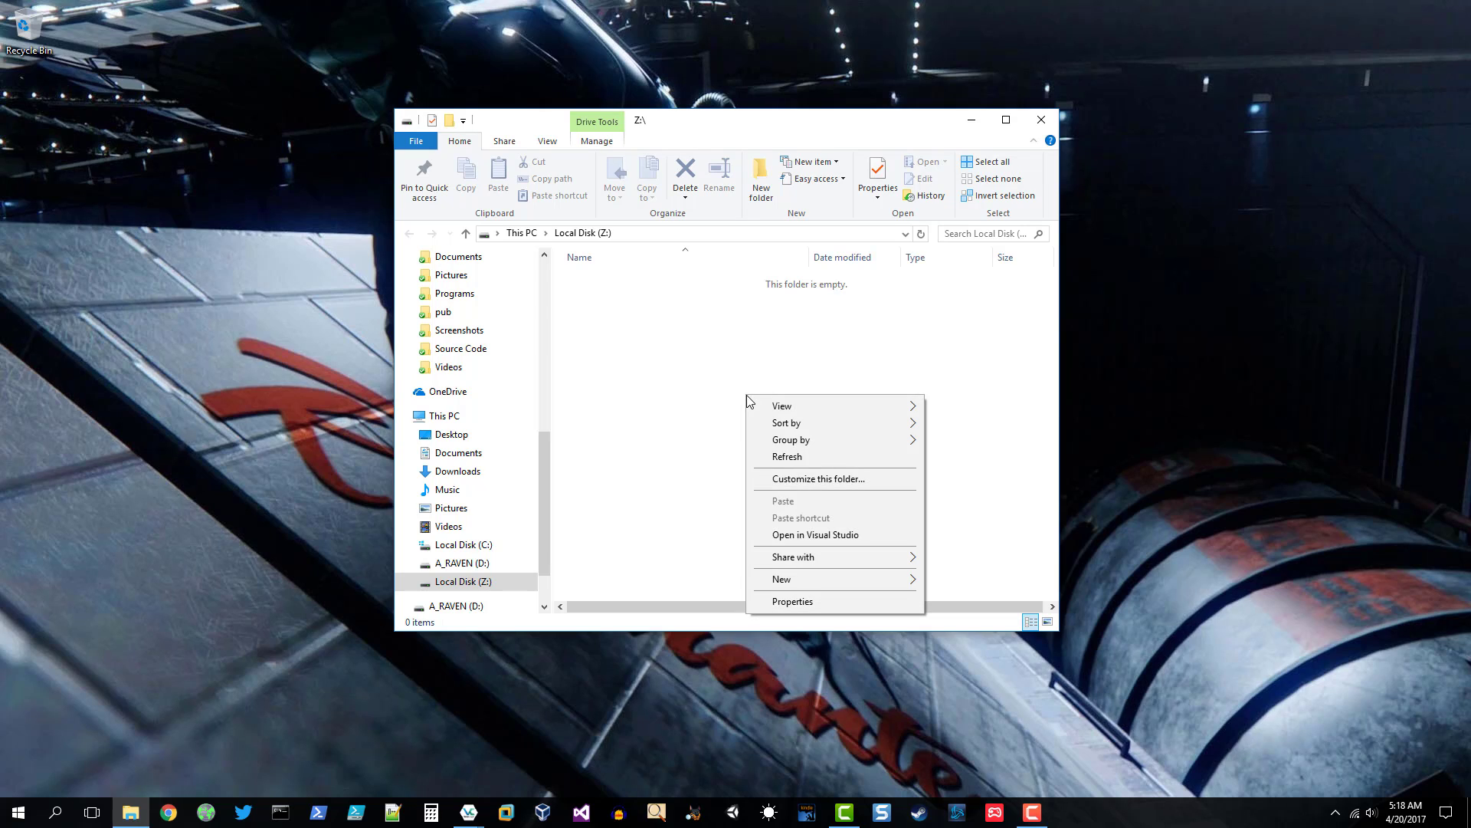
mouse_move(805, 579)
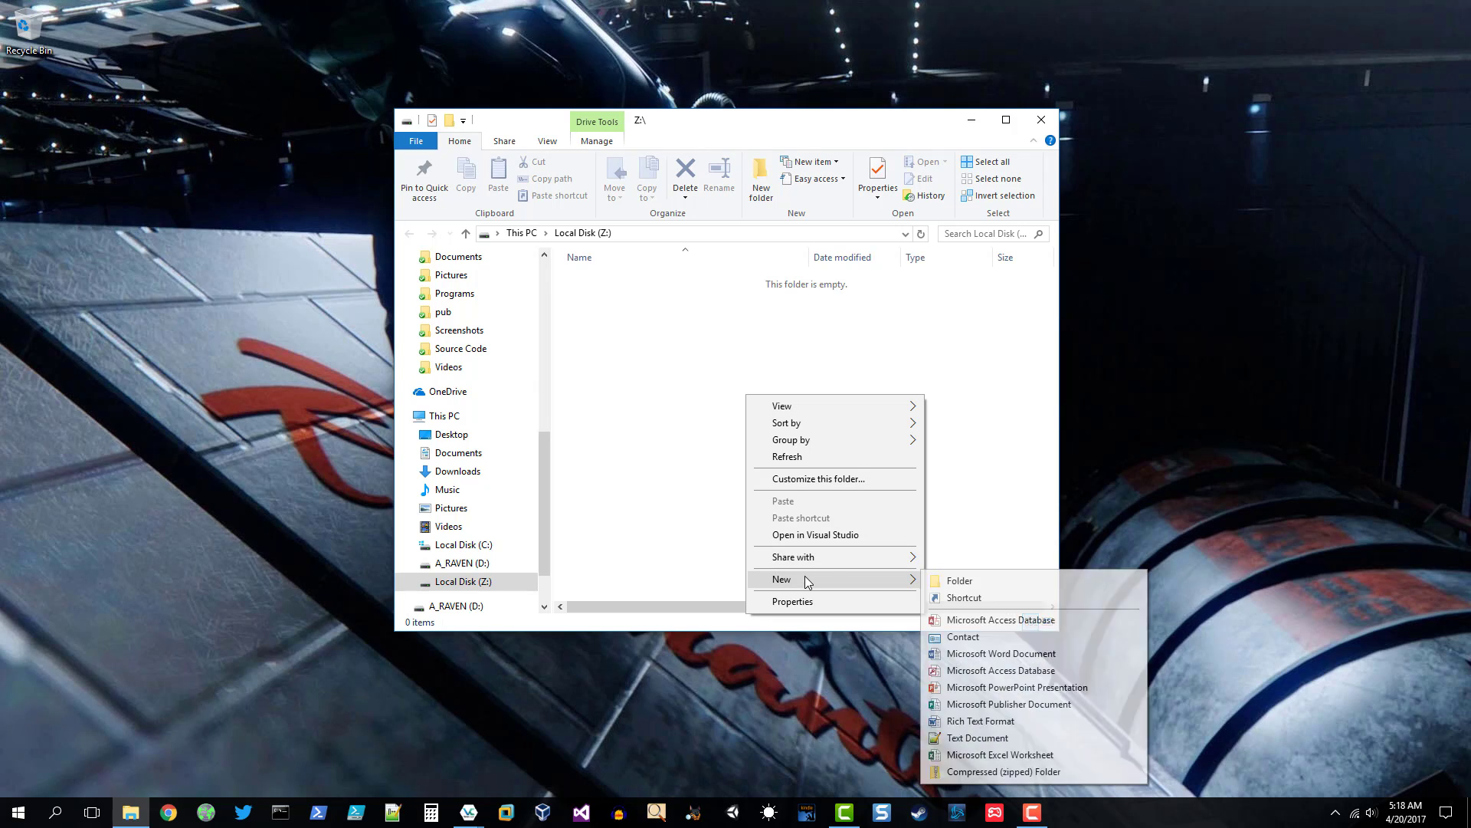
left_click(985, 737)
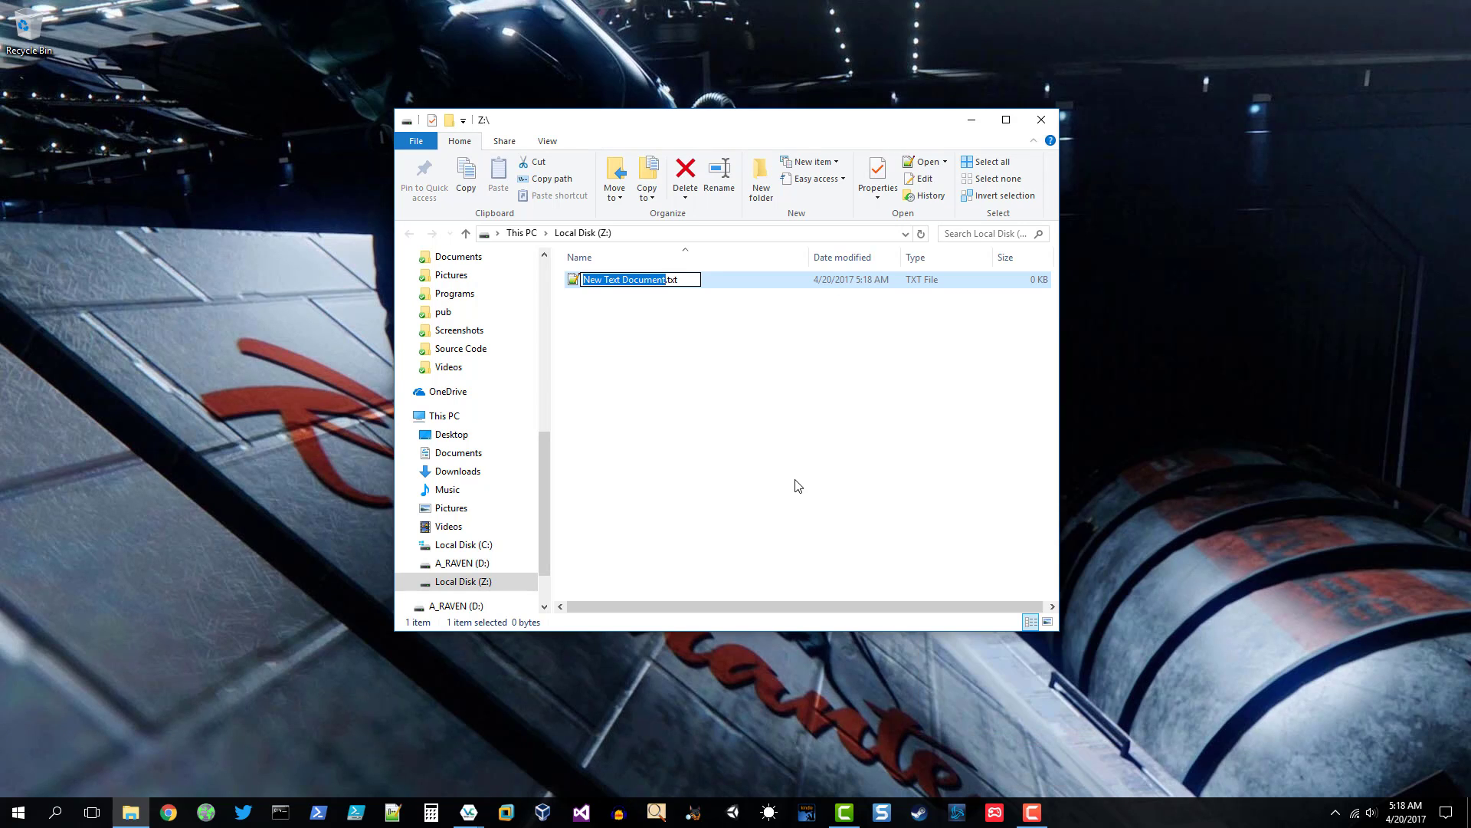
type("ima secret")
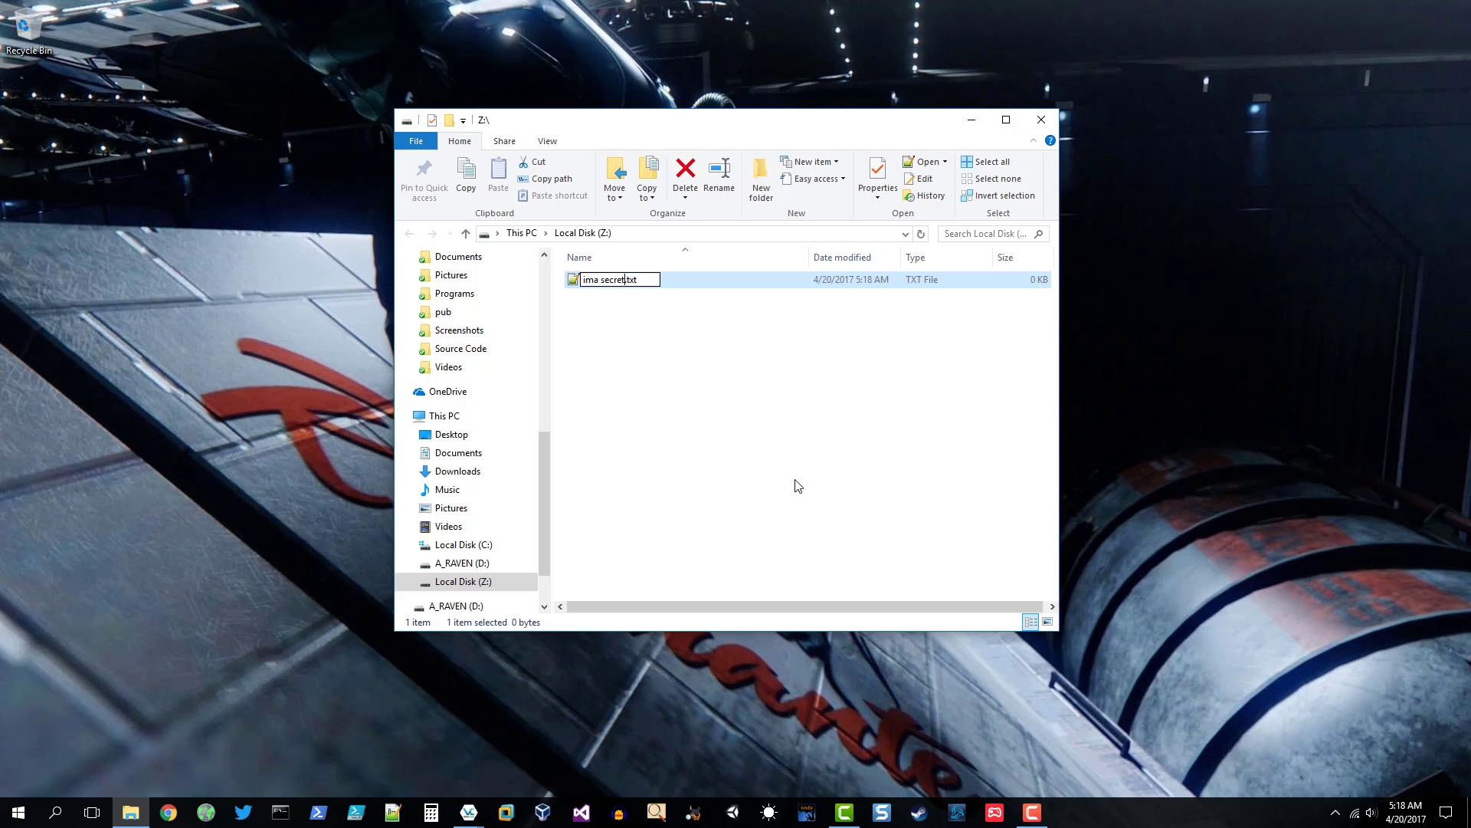
left_click(797, 486)
right_click(797, 485)
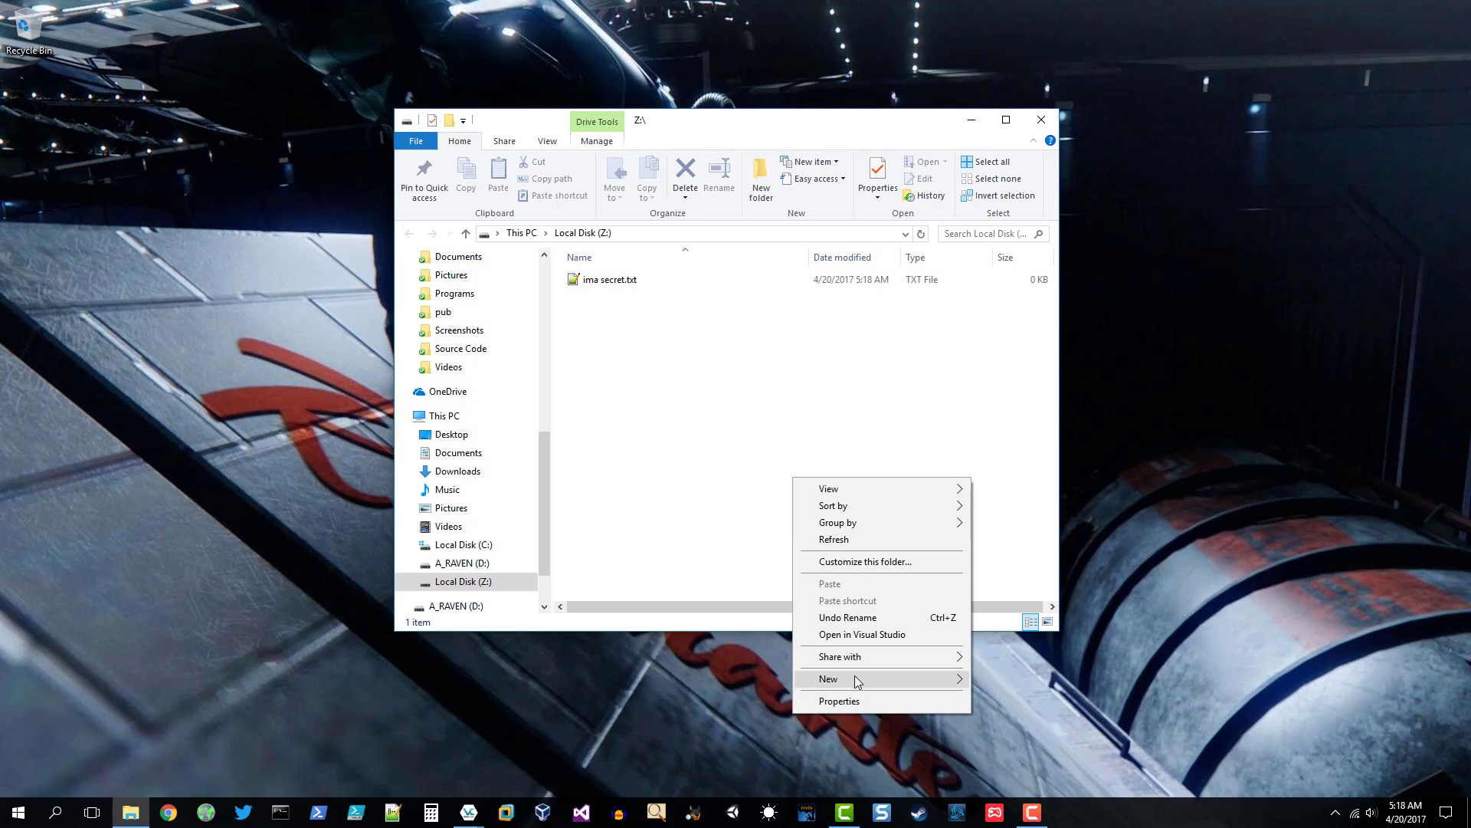
mouse_move(856, 681)
left_click(1007, 645)
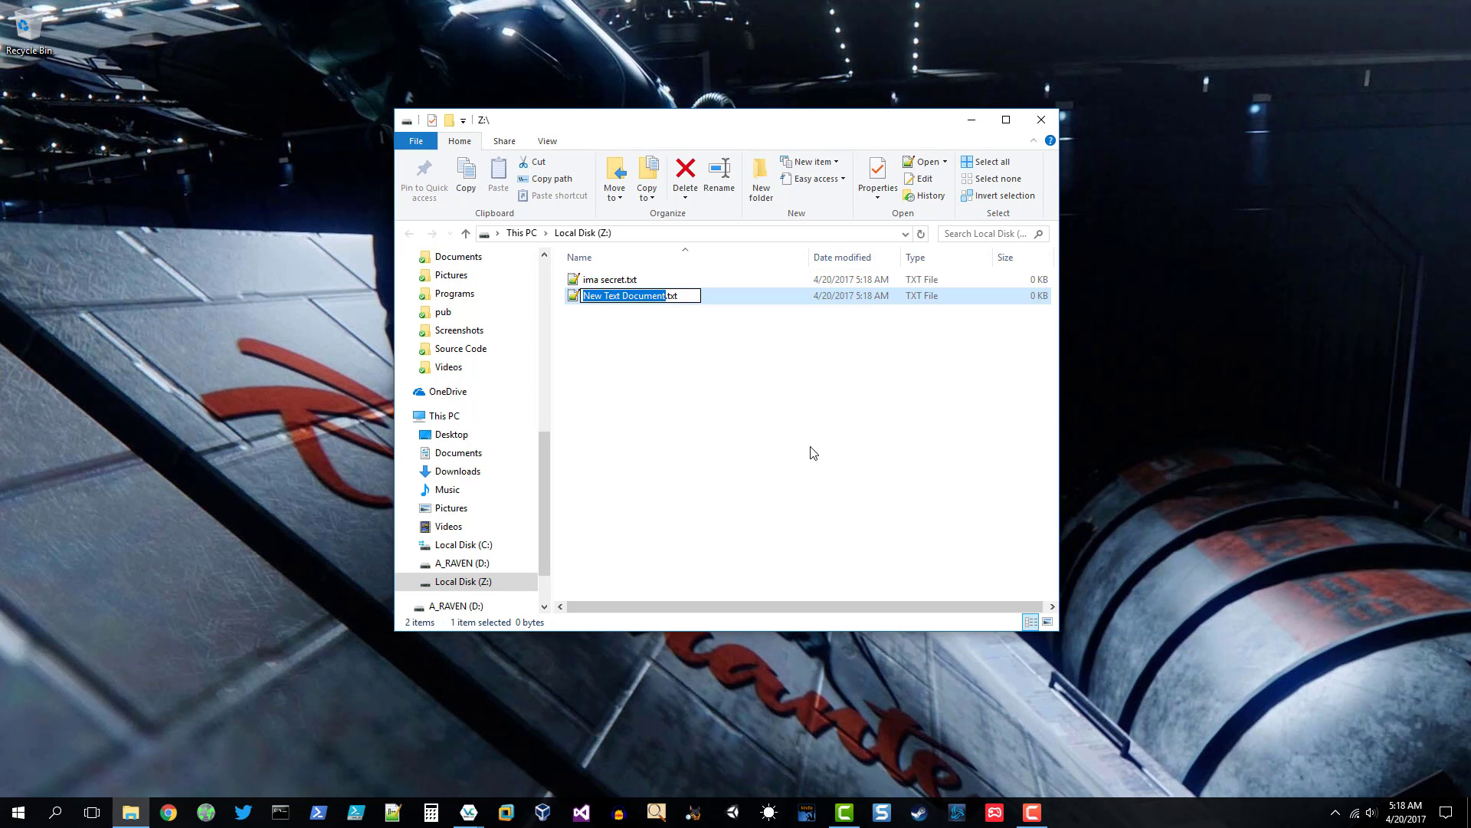
type("ima passwor")
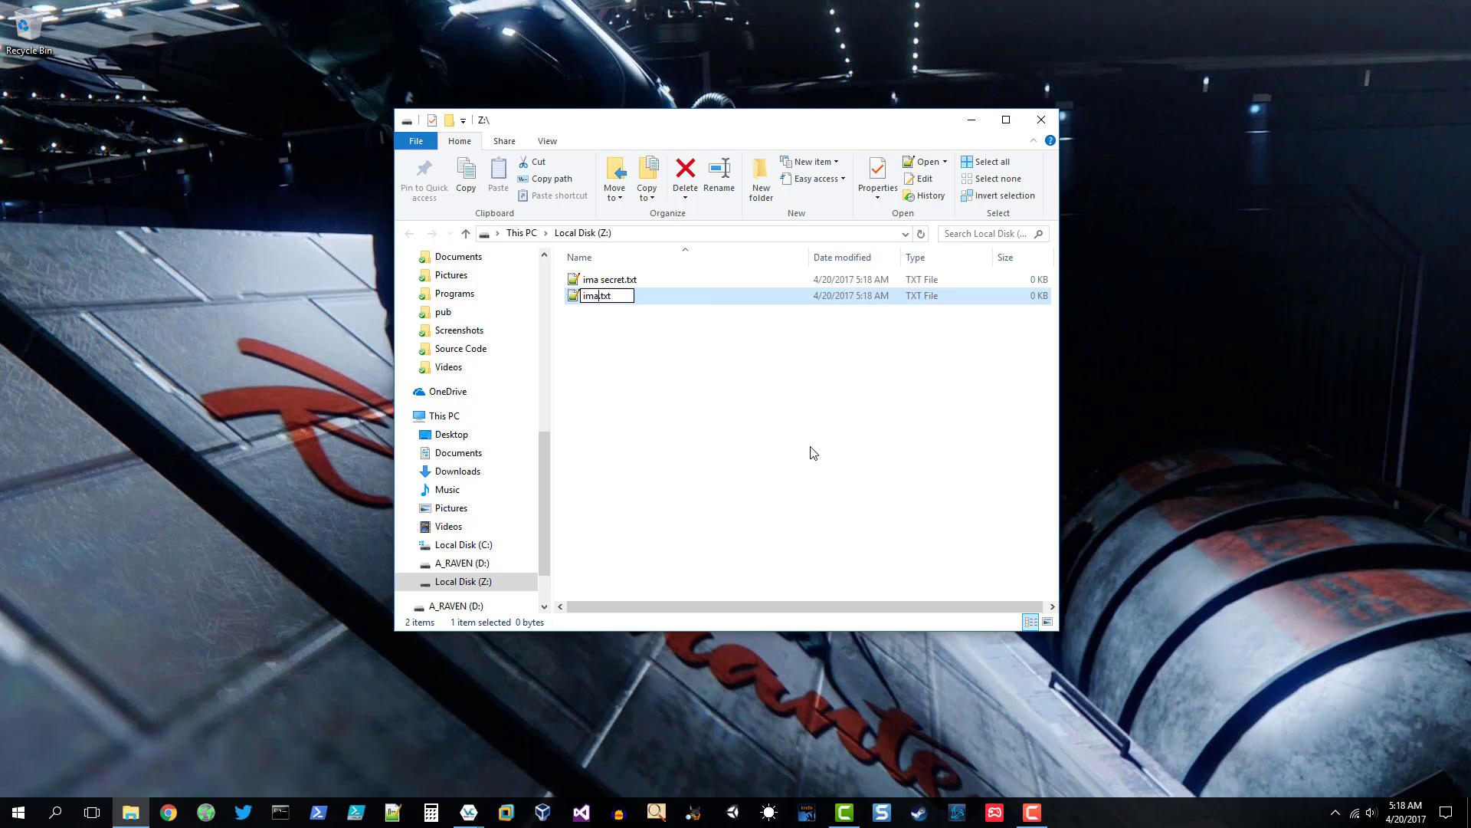
type("d file")
key("Return")
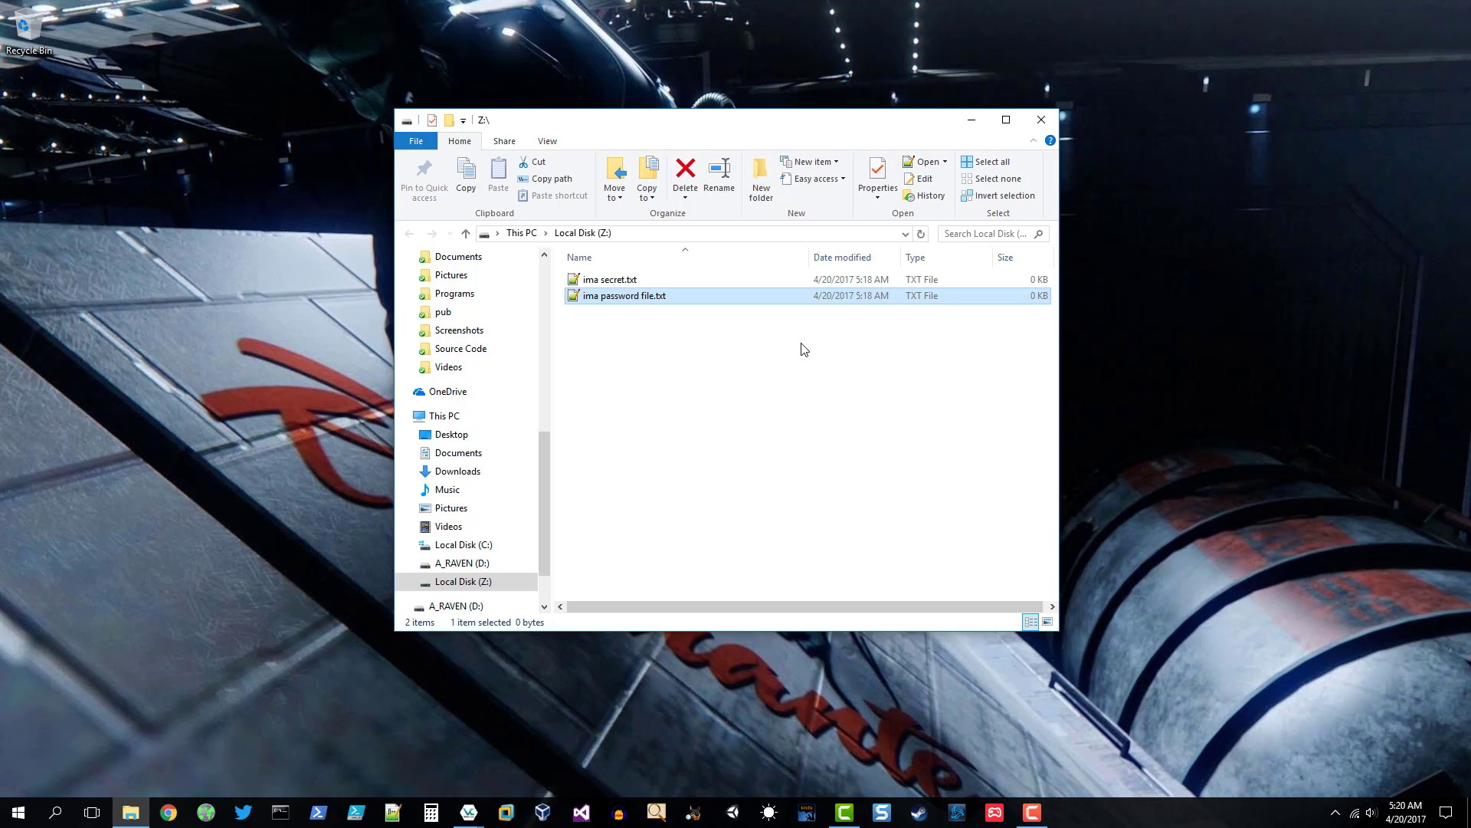
- Close the Z: window and advance the wizard so the outer volume's free space is scanned
left_click(1041, 118)
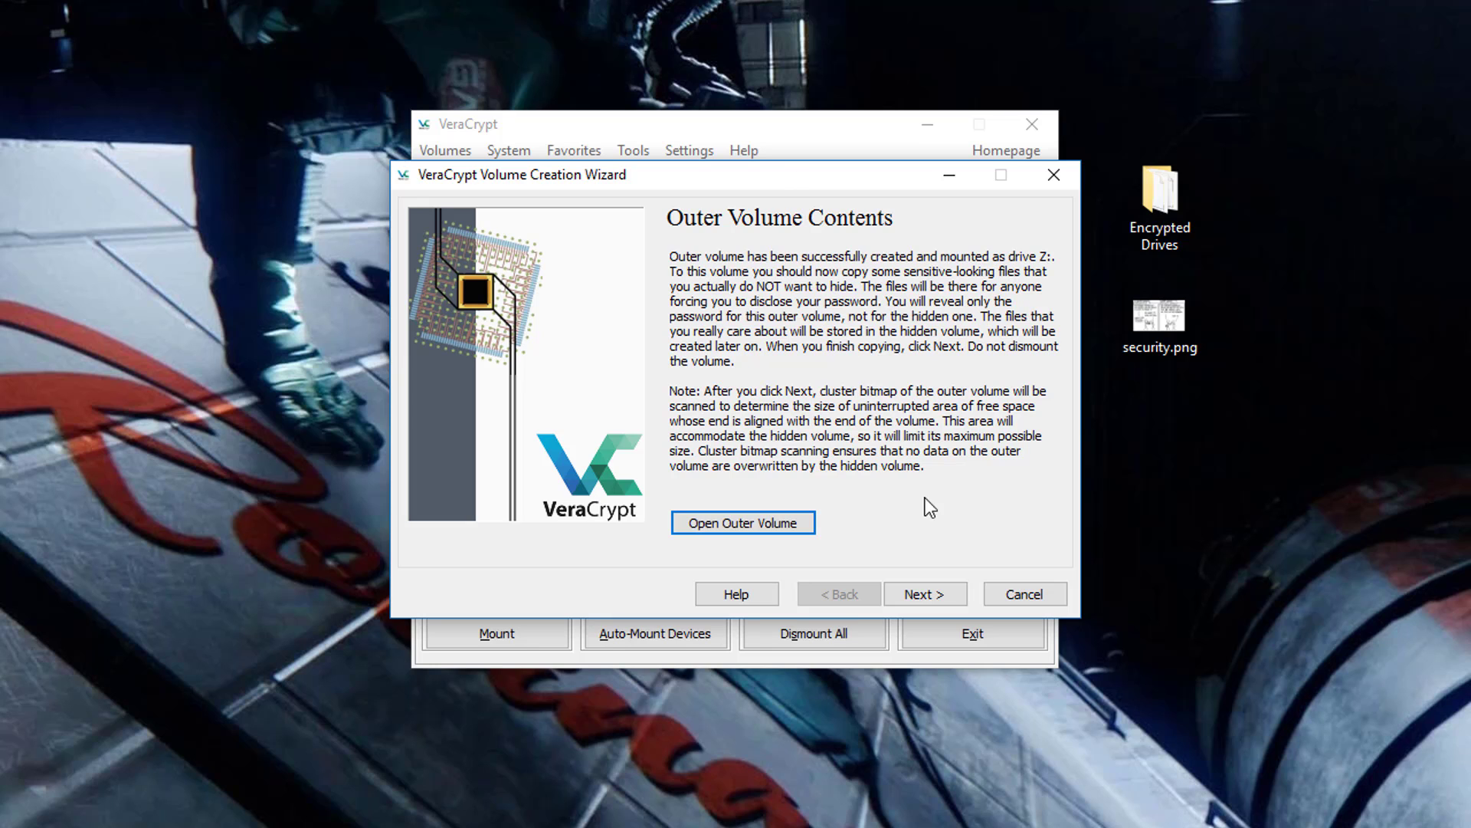
left_click(941, 592)
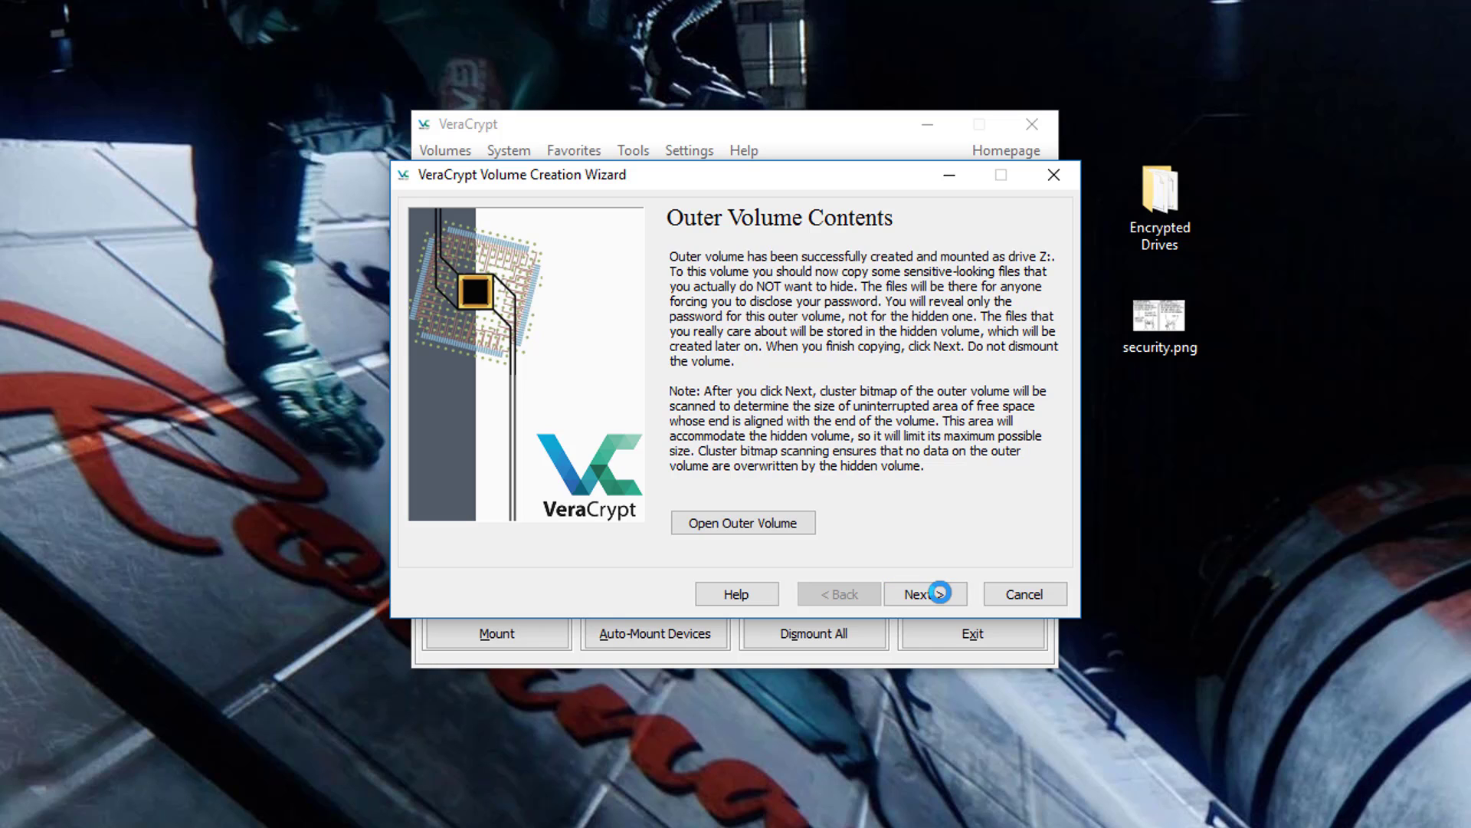
left_click(940, 592)
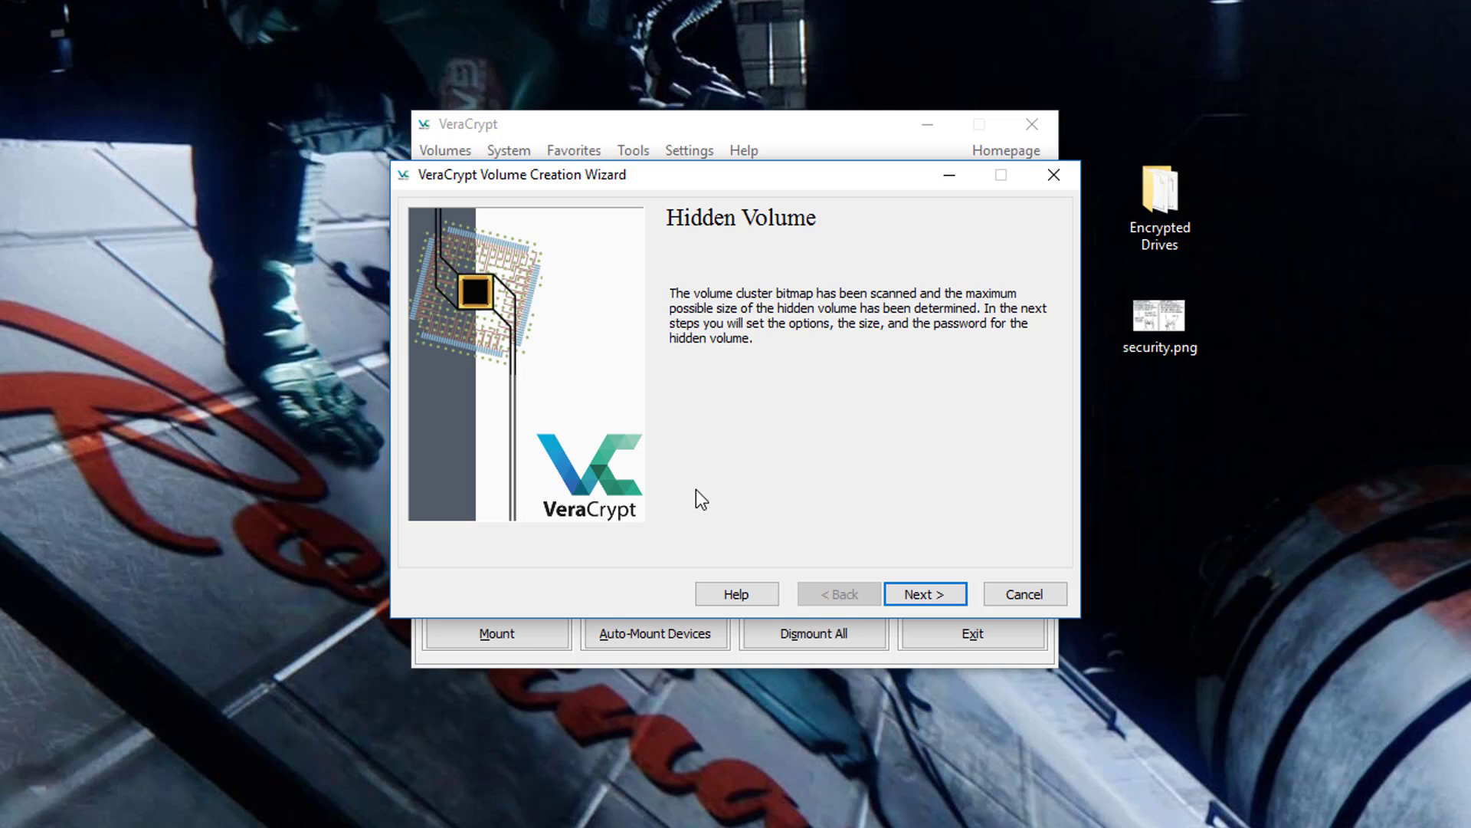
- Keep AES and SHA-512 as the hidden volume's encryption and advance to the size page
left_click(959, 600)
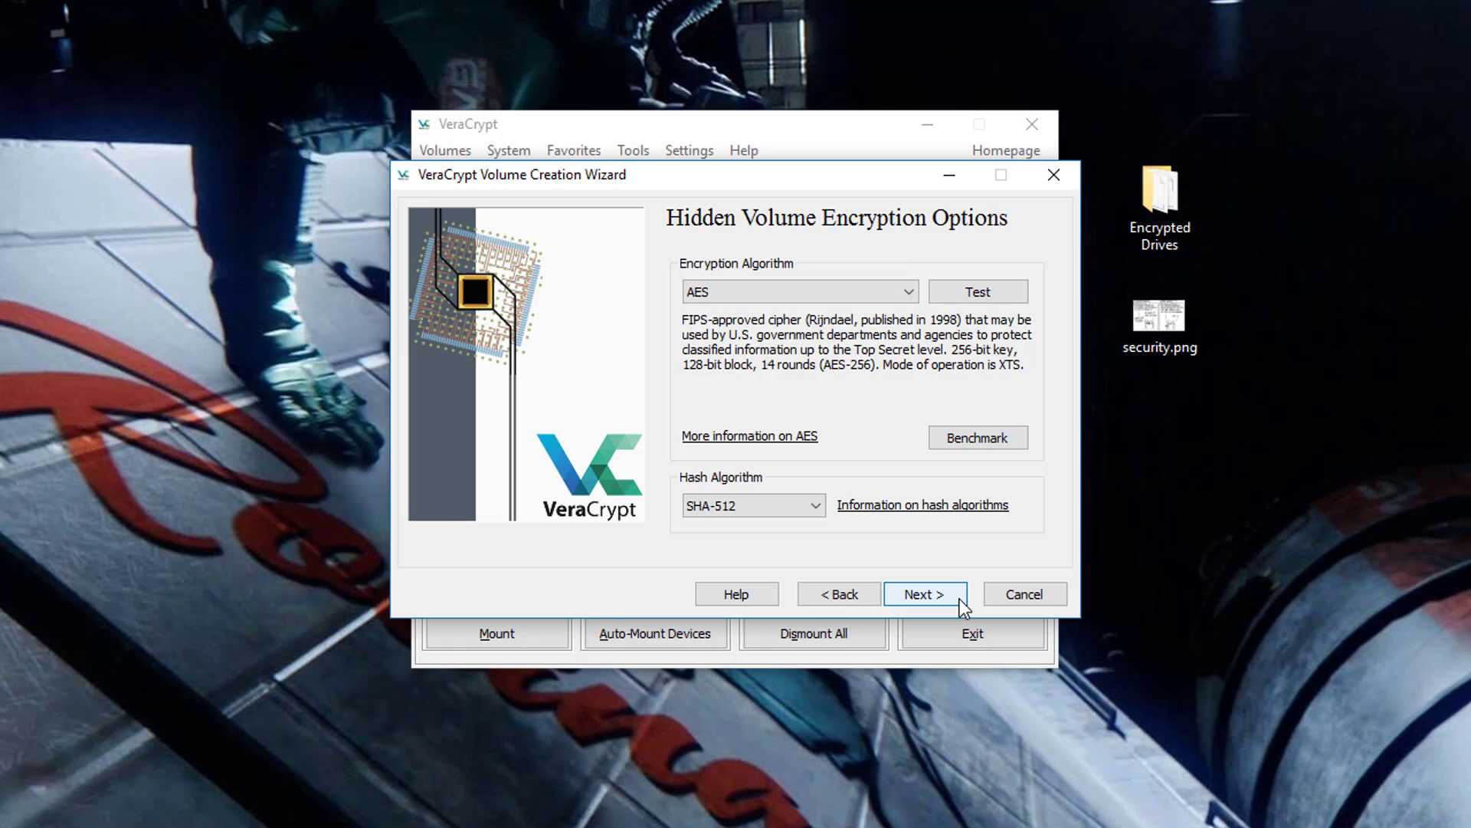
left_click(960, 600)
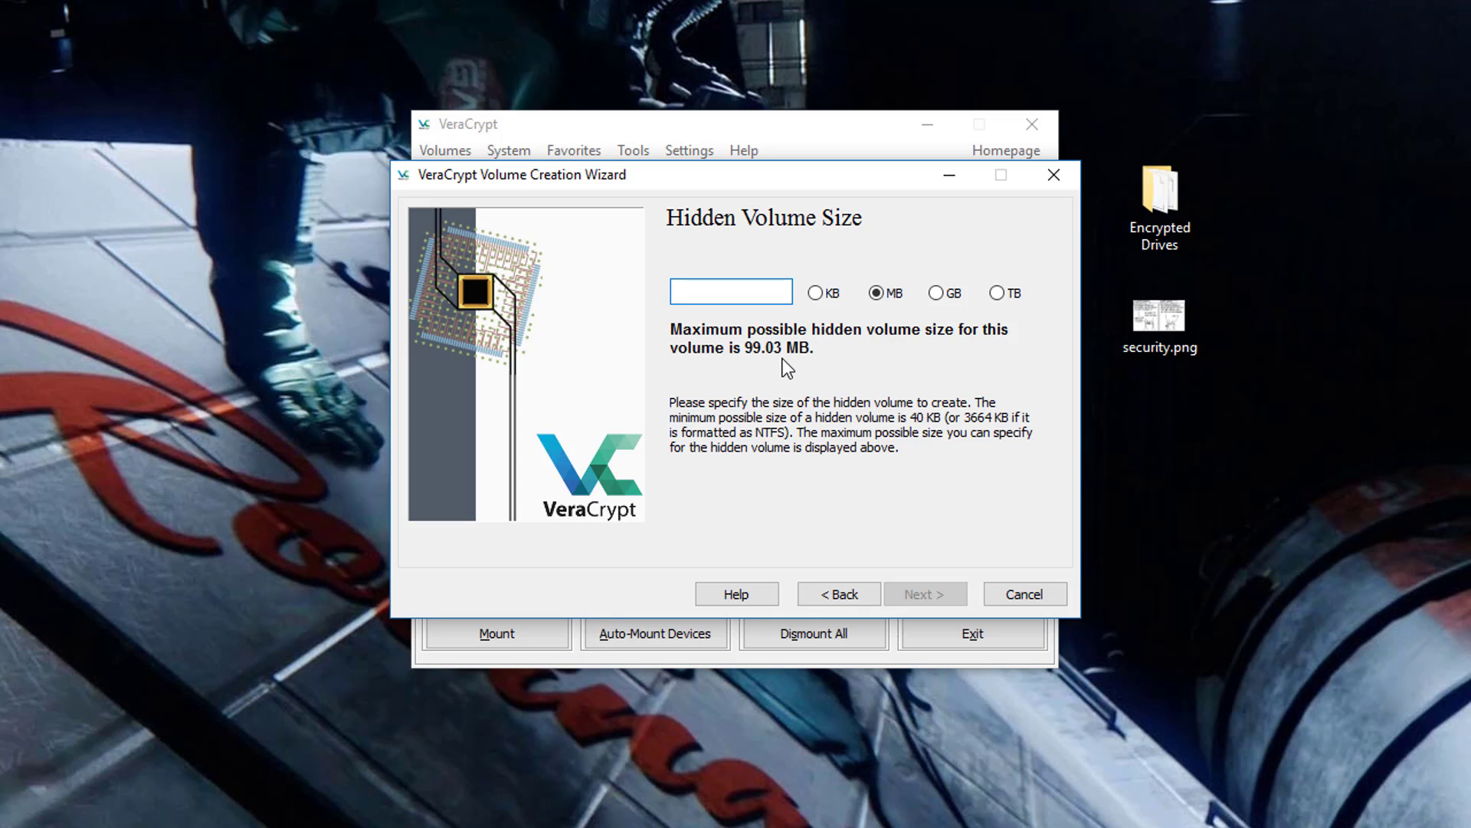
- Try a 90 MB hidden volume, decline the warning, and set it to 80 MB instead
type("90")
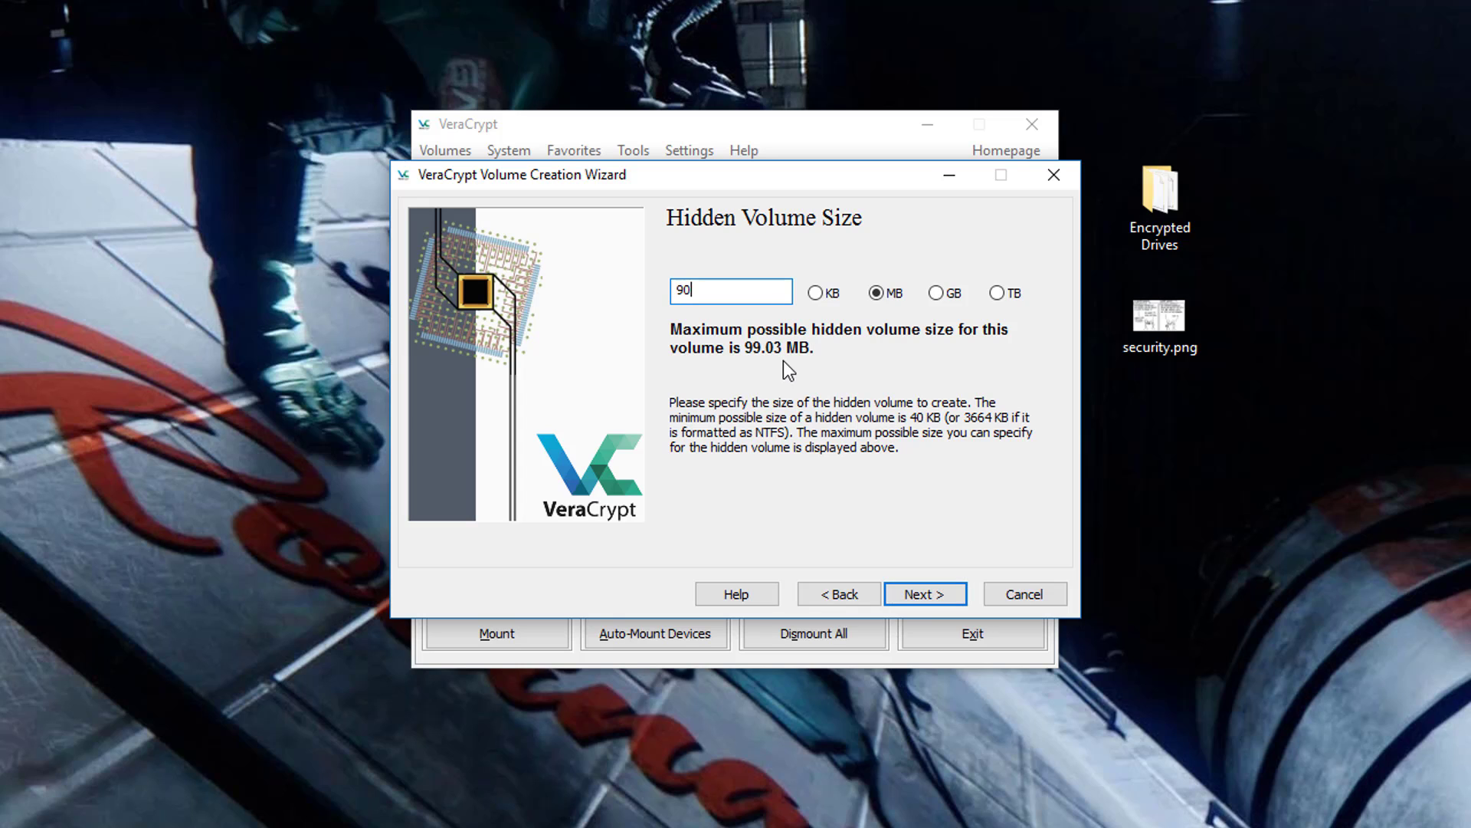
left_click(924, 601)
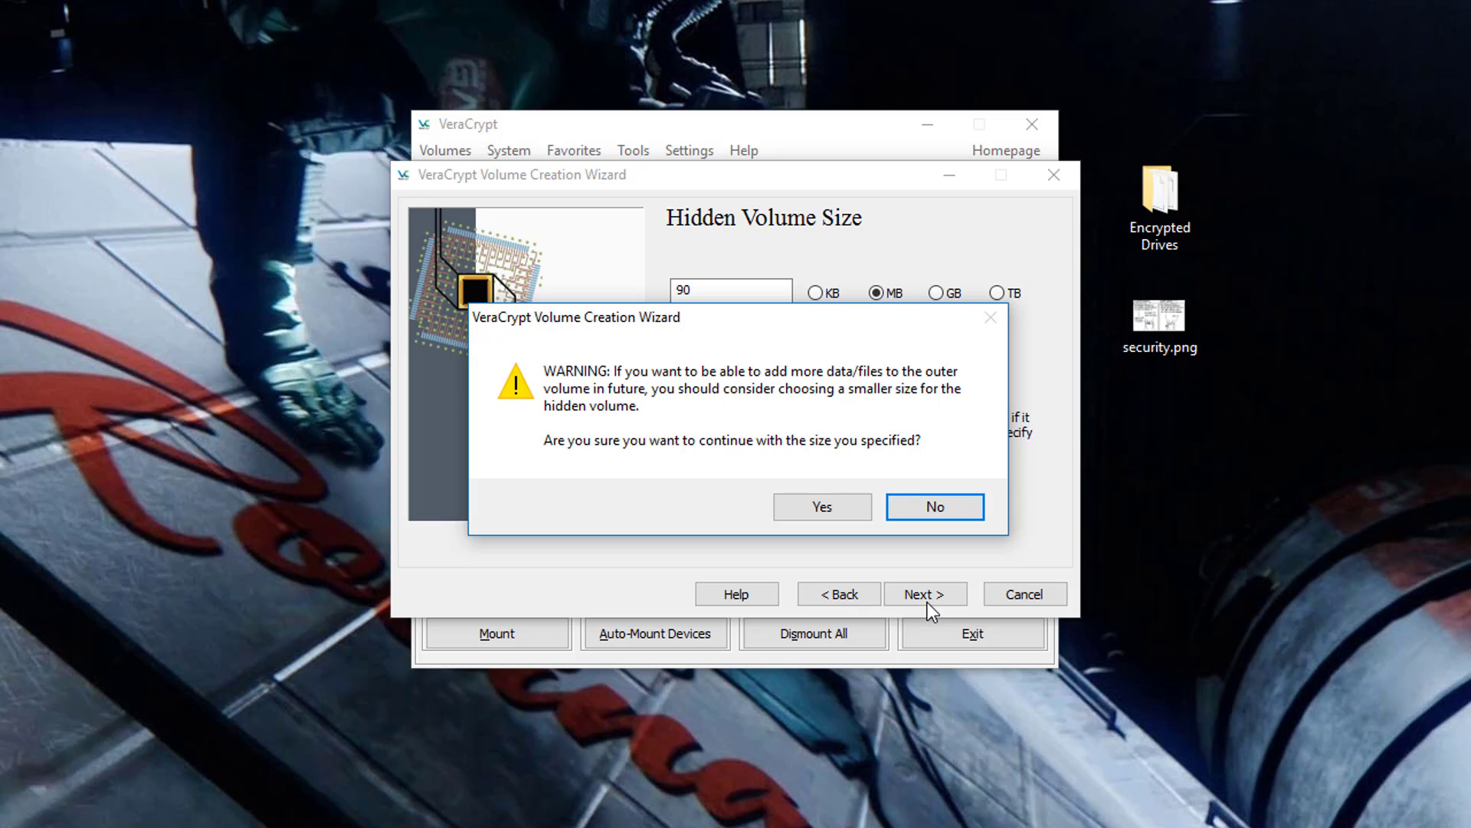
left_click(963, 509)
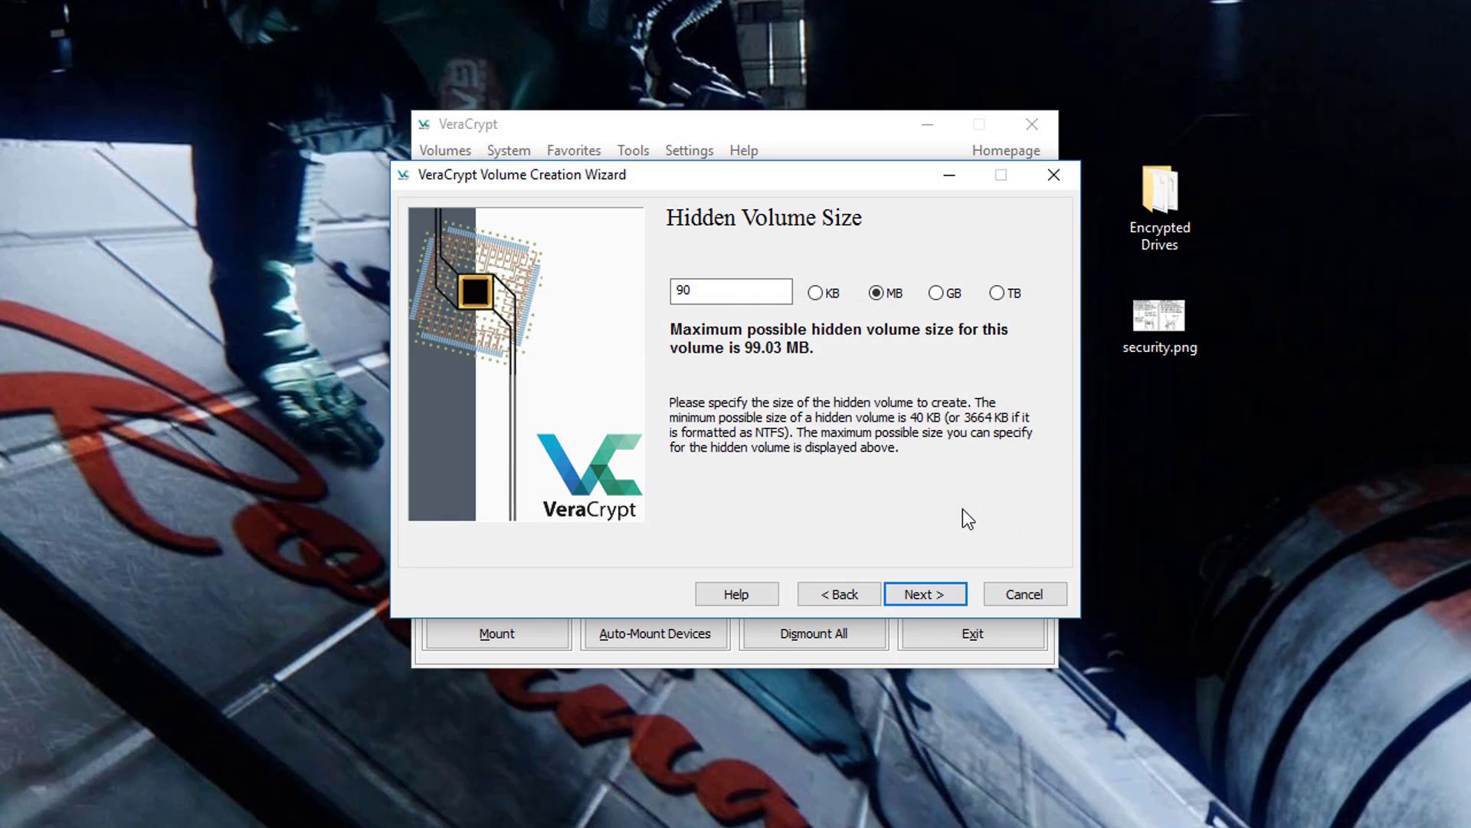
left_click_drag(695, 291, 644, 290)
type("80")
left_click(946, 592)
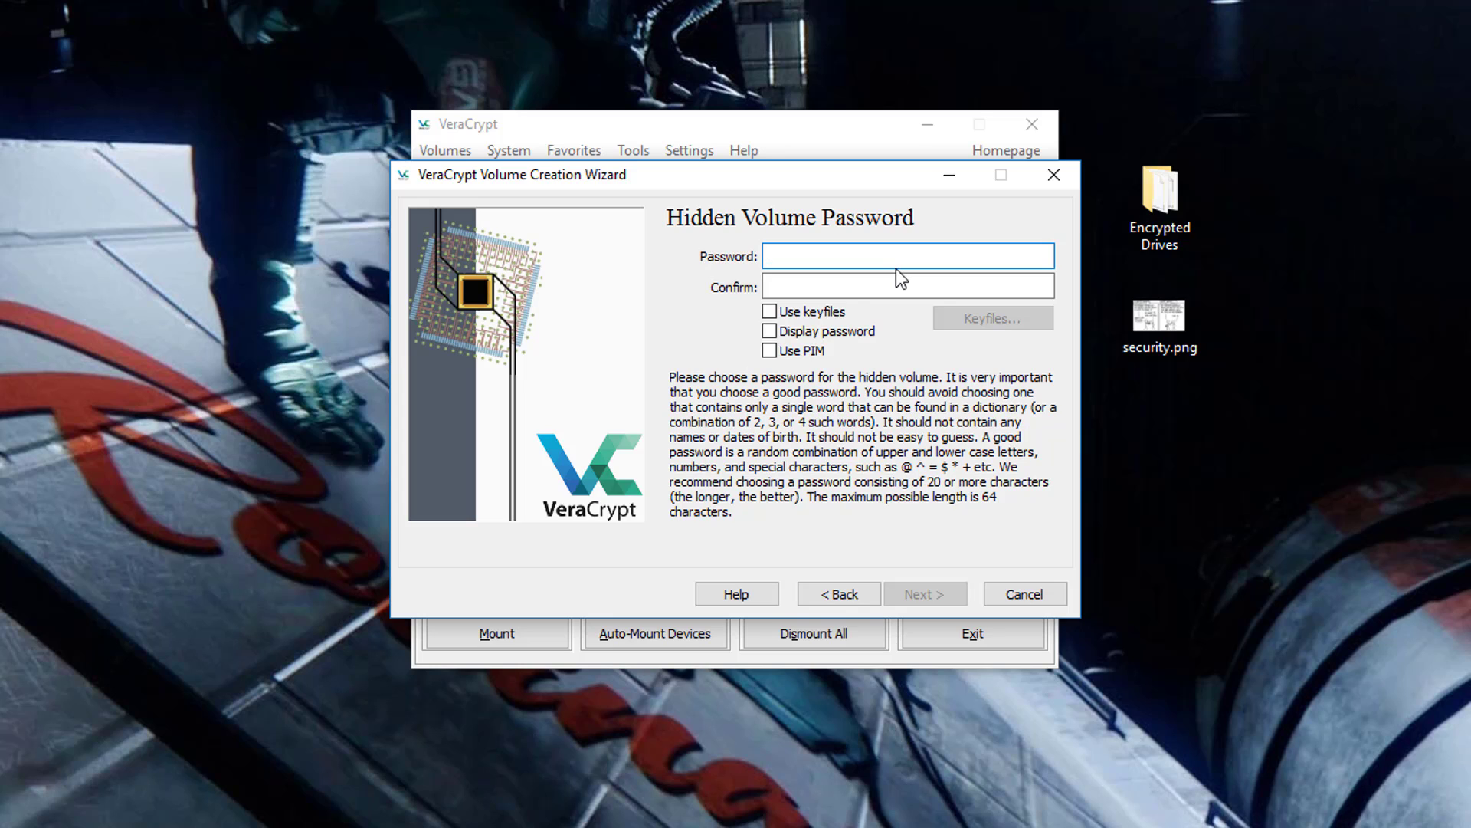
- Enter and confirm the hidden volume's password, accepting the short-password warning
type("•••••••••")
key("Tab")
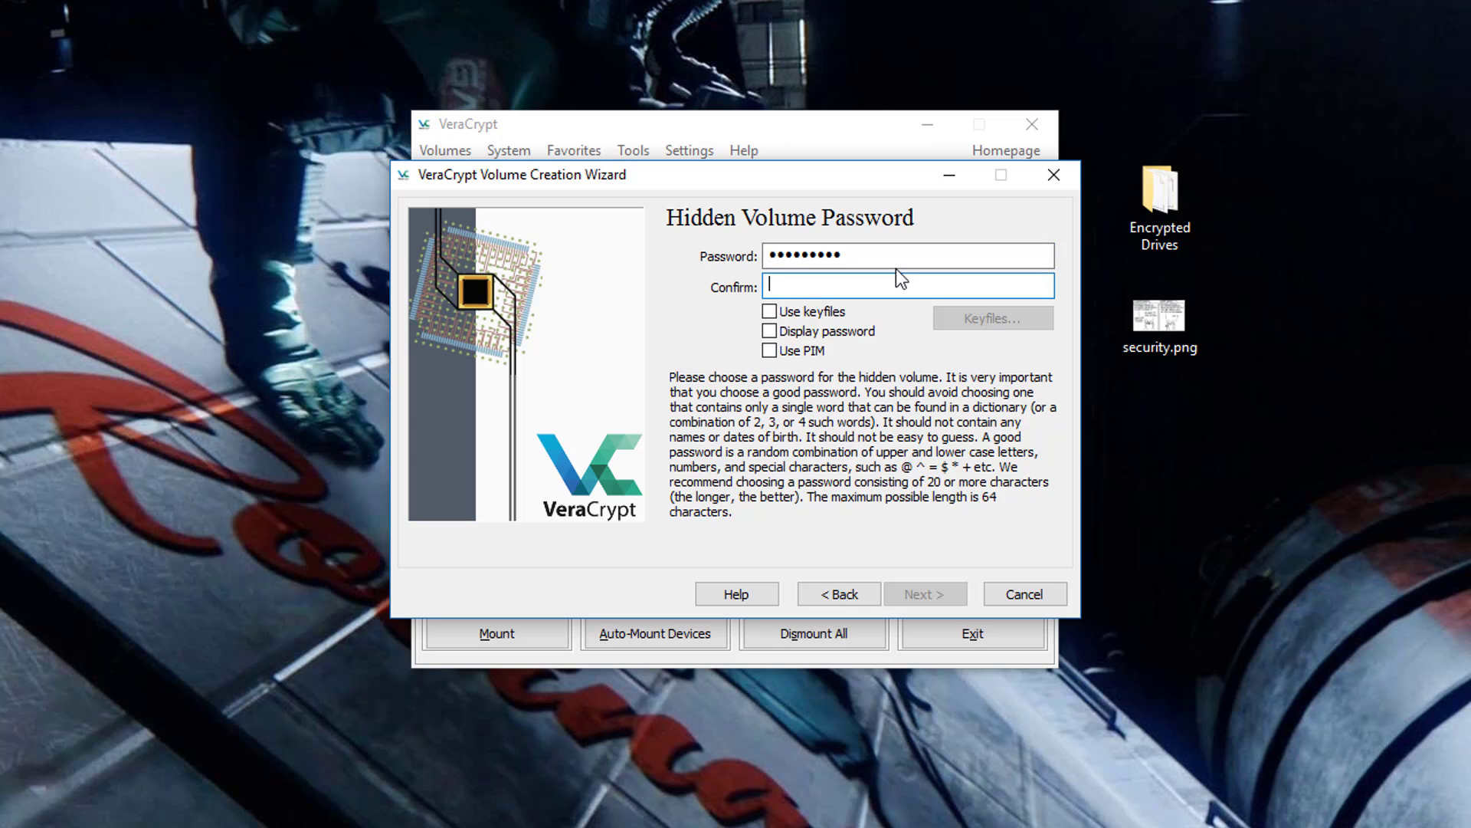
type("•••••••••")
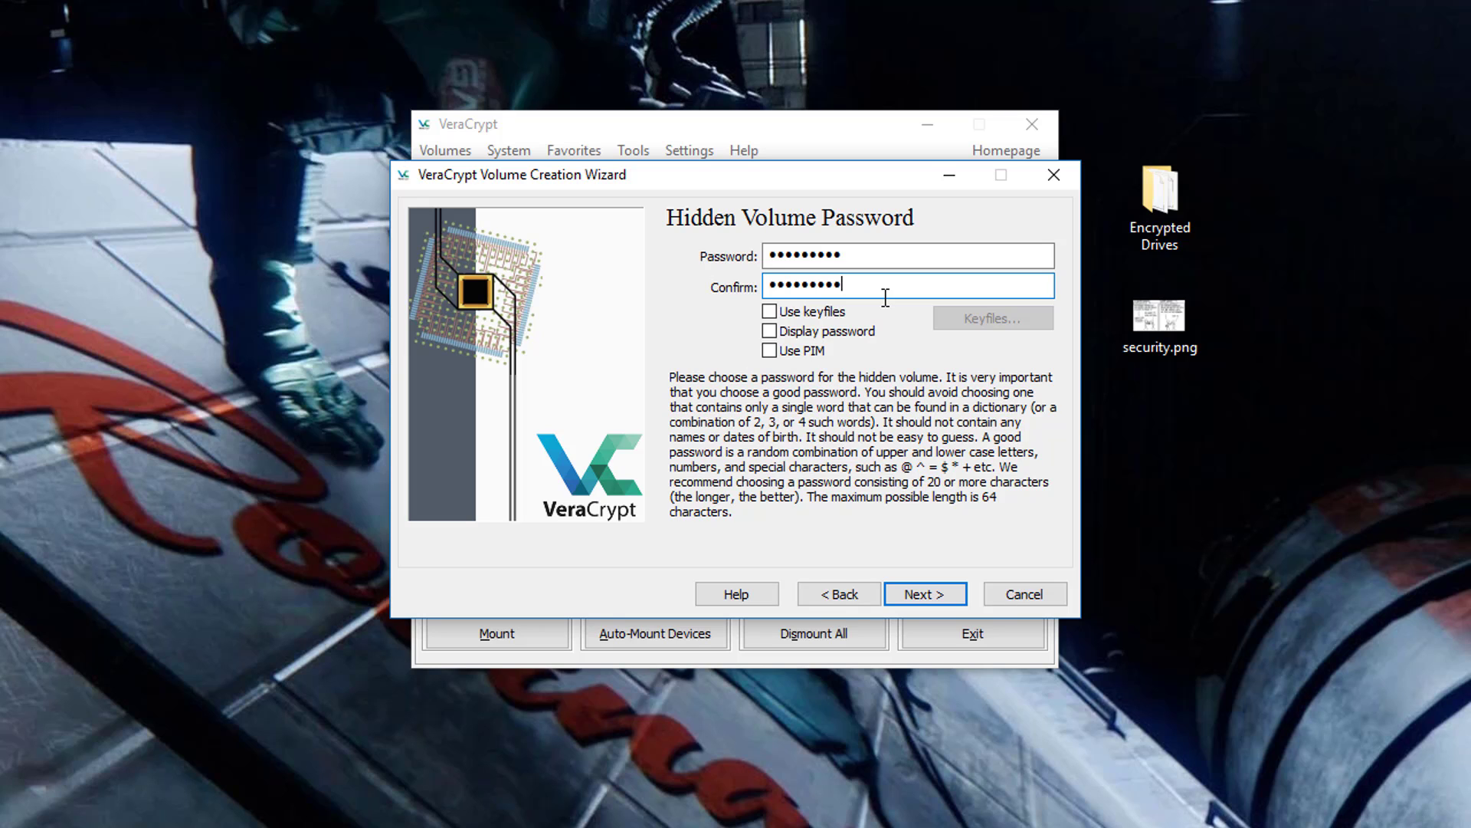
left_click(954, 590)
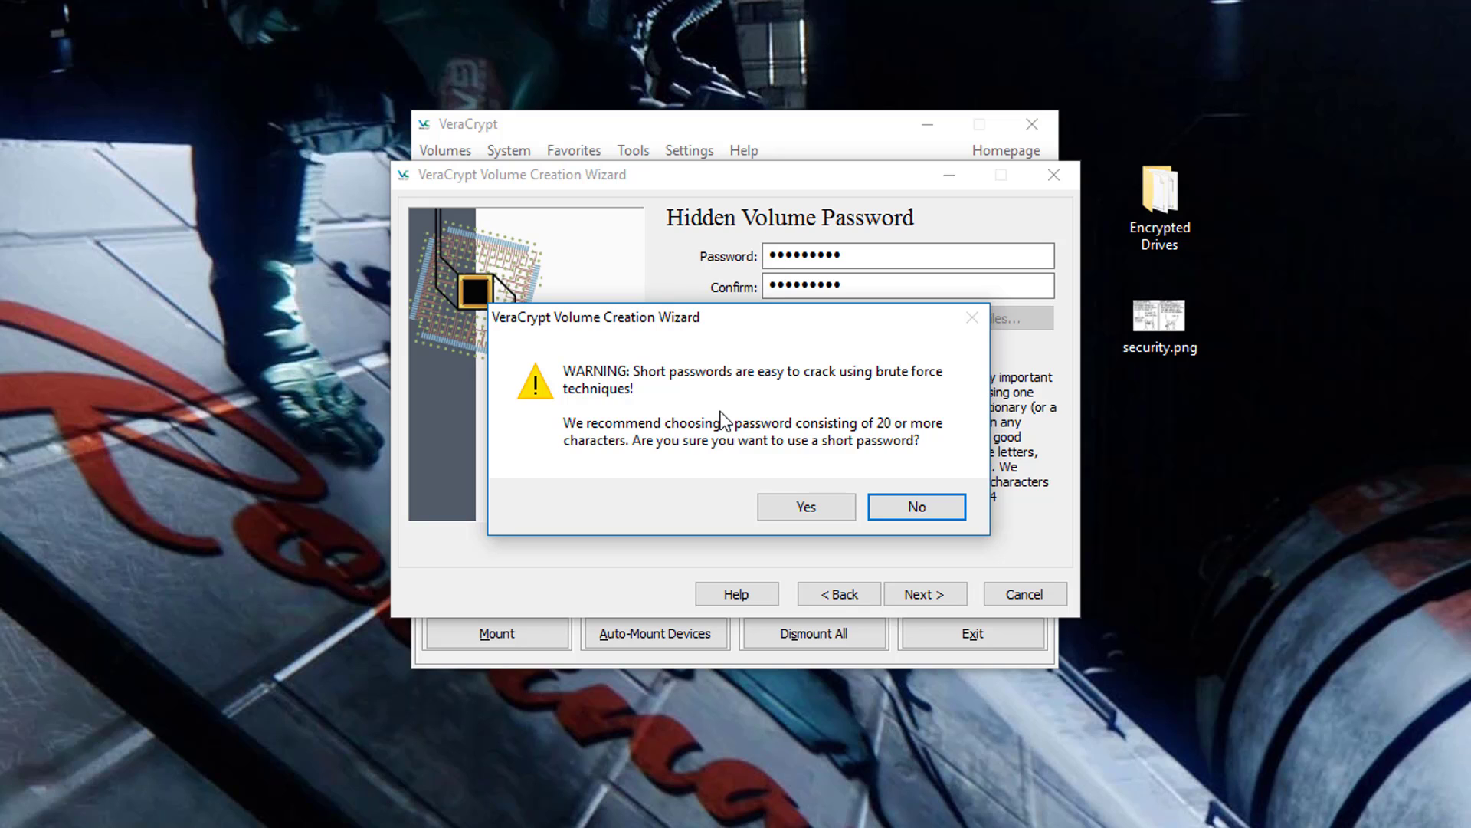
left_click(805, 506)
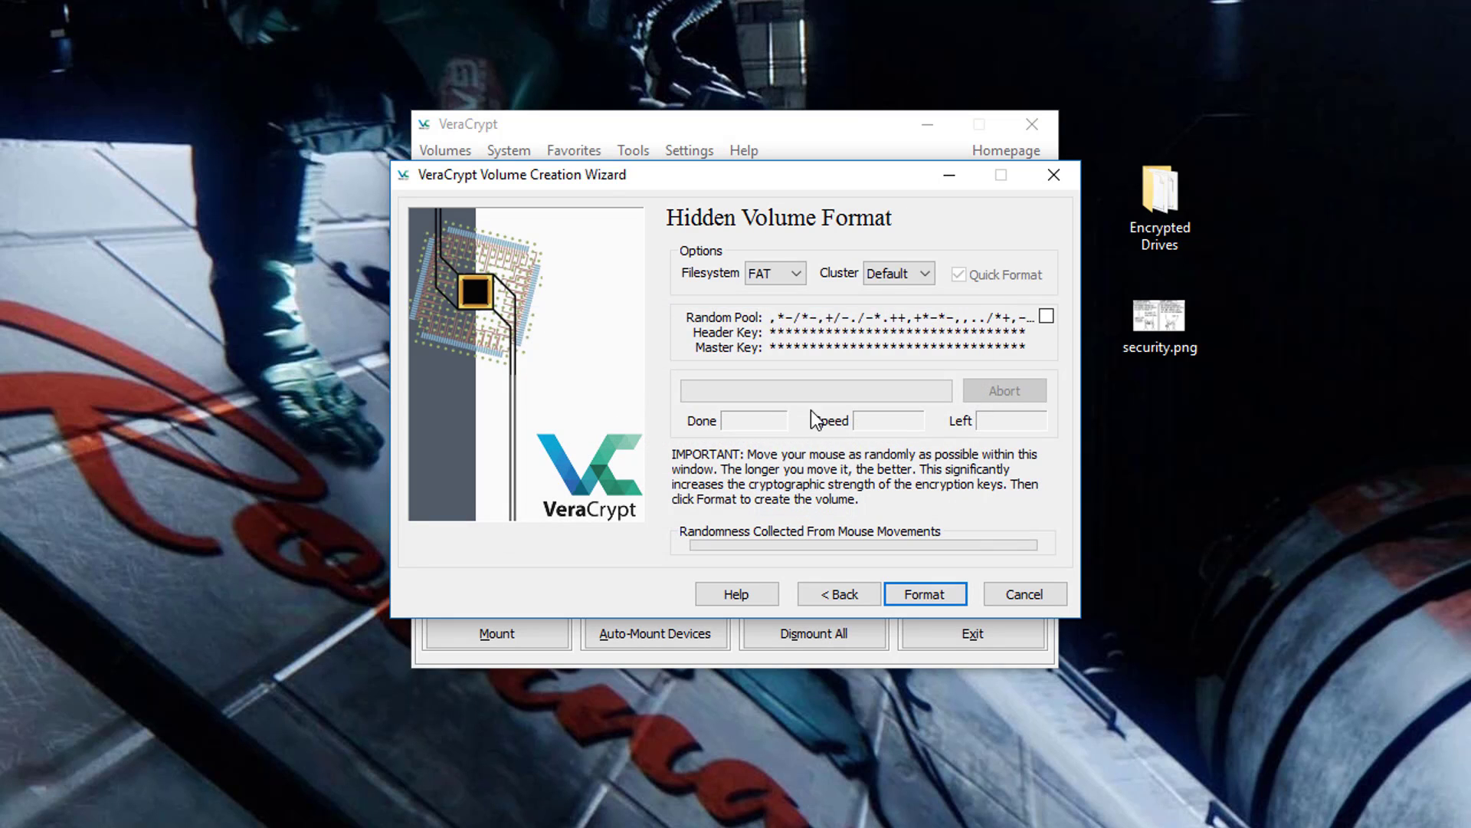
- Switch the hidden volume's filesystem from FAT to exFAT and format it
left_click(799, 277)
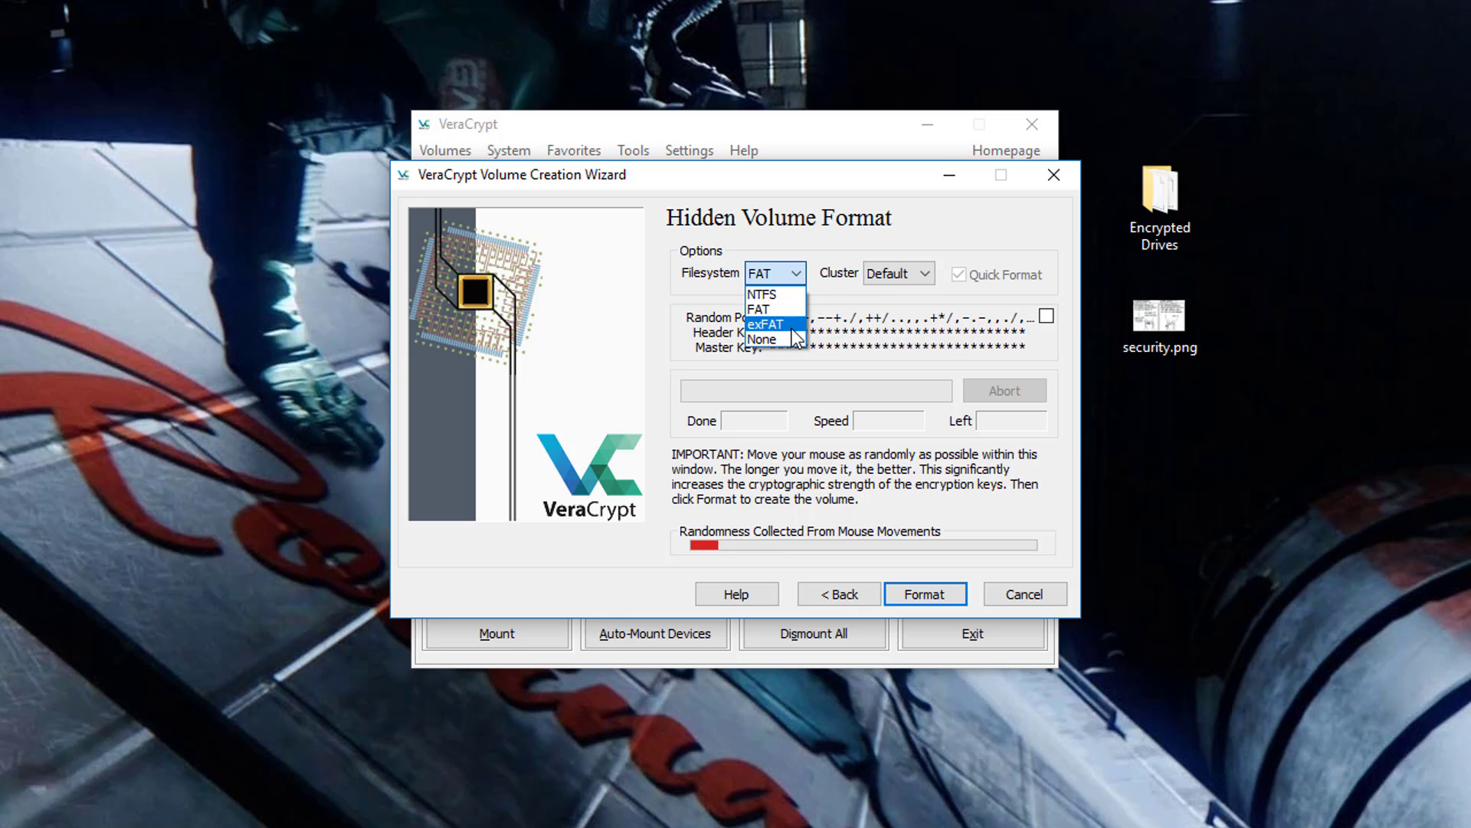
left_click(793, 330)
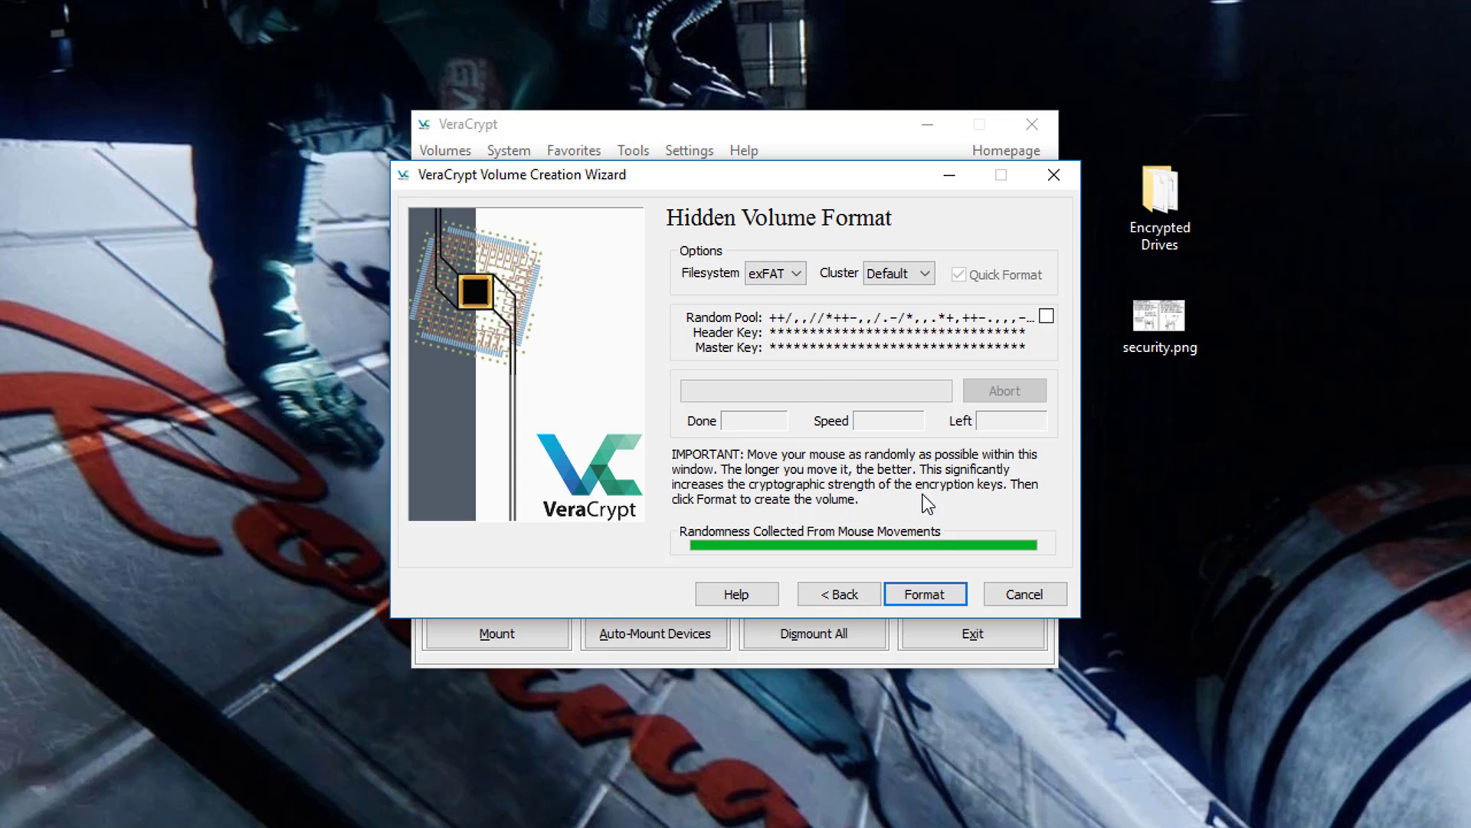
left_click(958, 597)
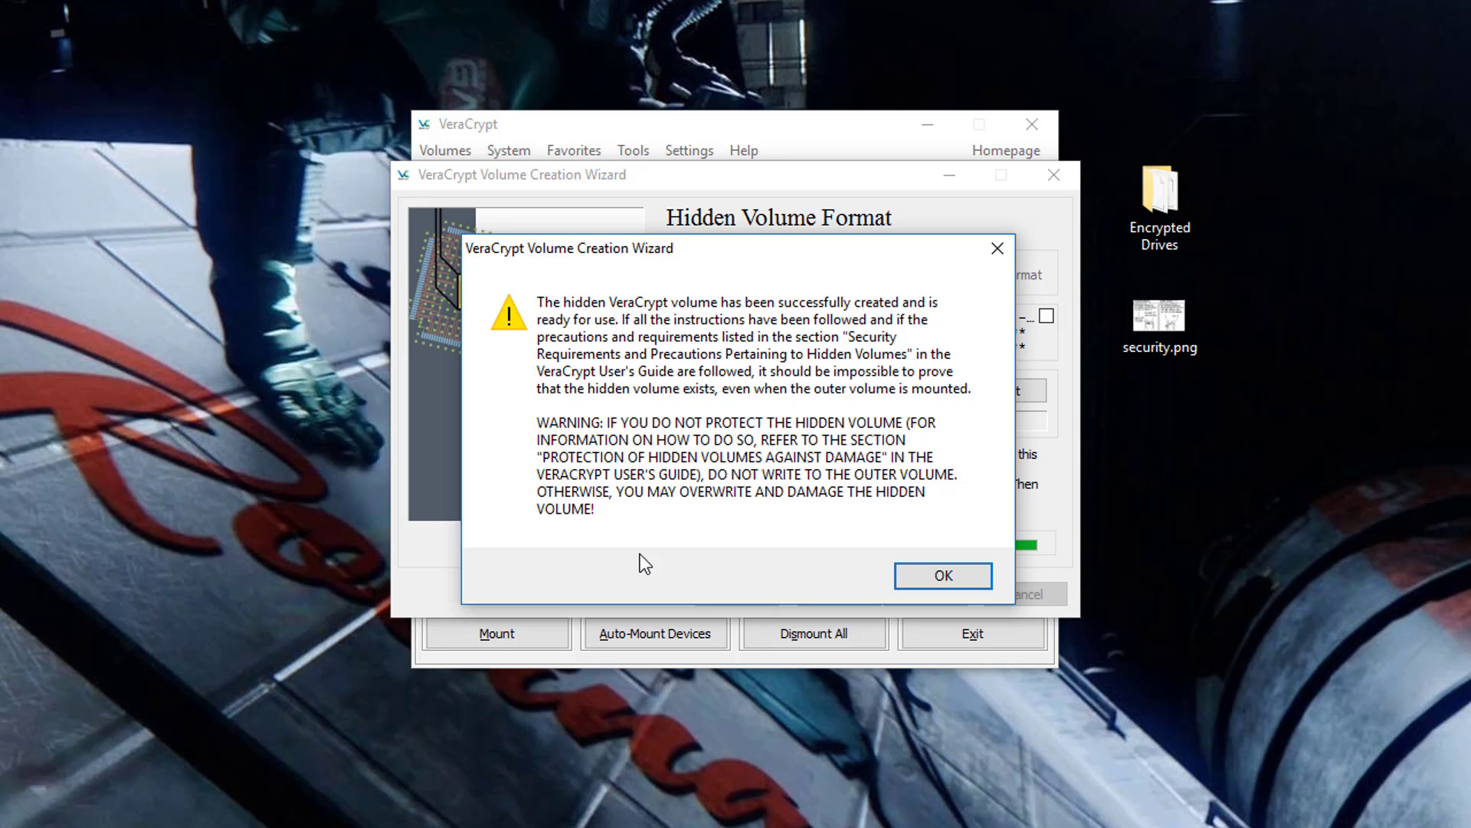
- Acknowledge the outer-volume warning, pass the Hidden Volume Created page, and exit the wizard
left_click(975, 582)
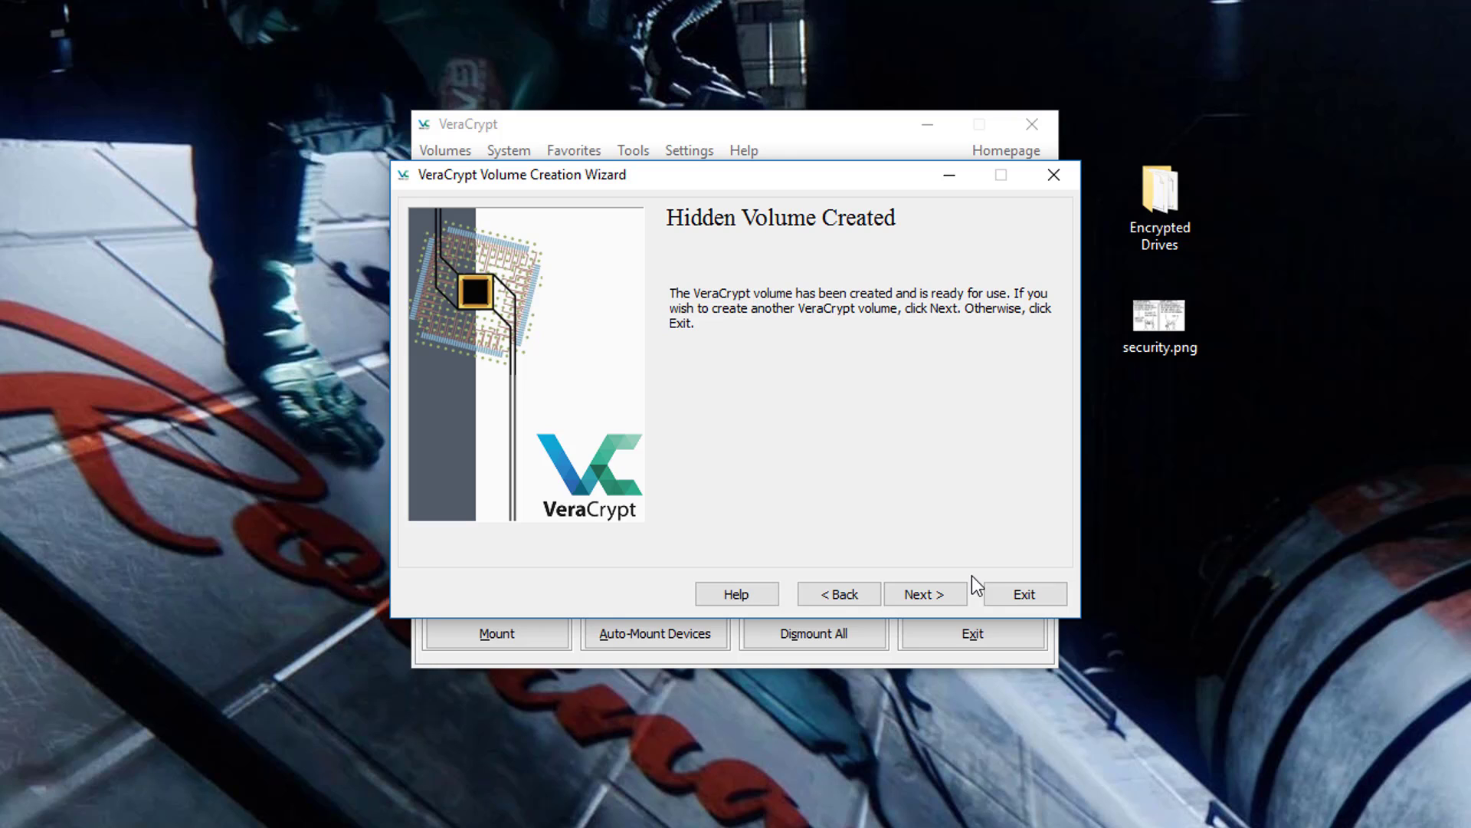
left_click(936, 599)
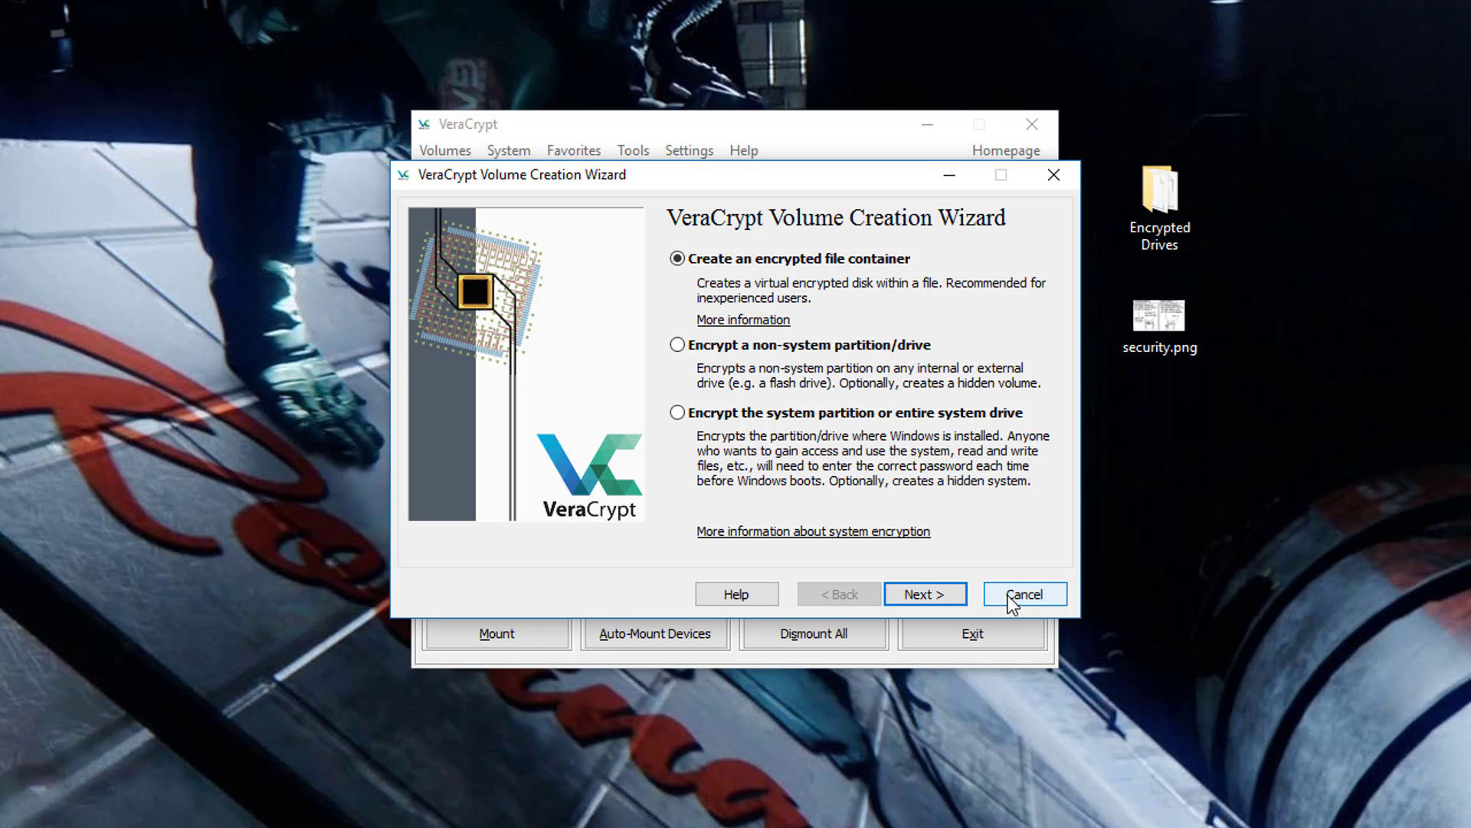
left_click(1013, 597)
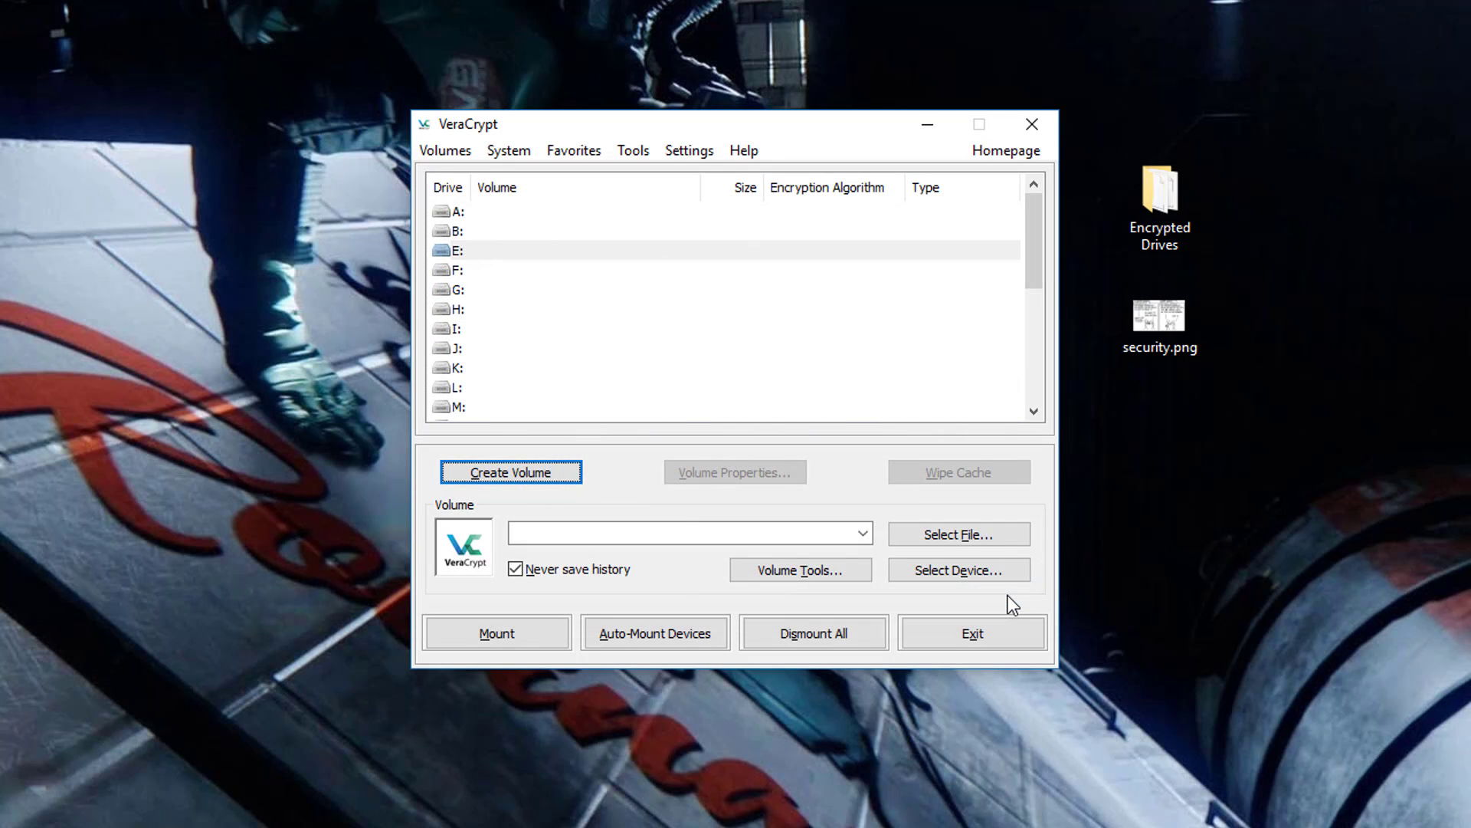
- Choose drive F: and load TheOuterVolume from Desktop > Encrypted Drives as the volume file
left_click(515, 254)
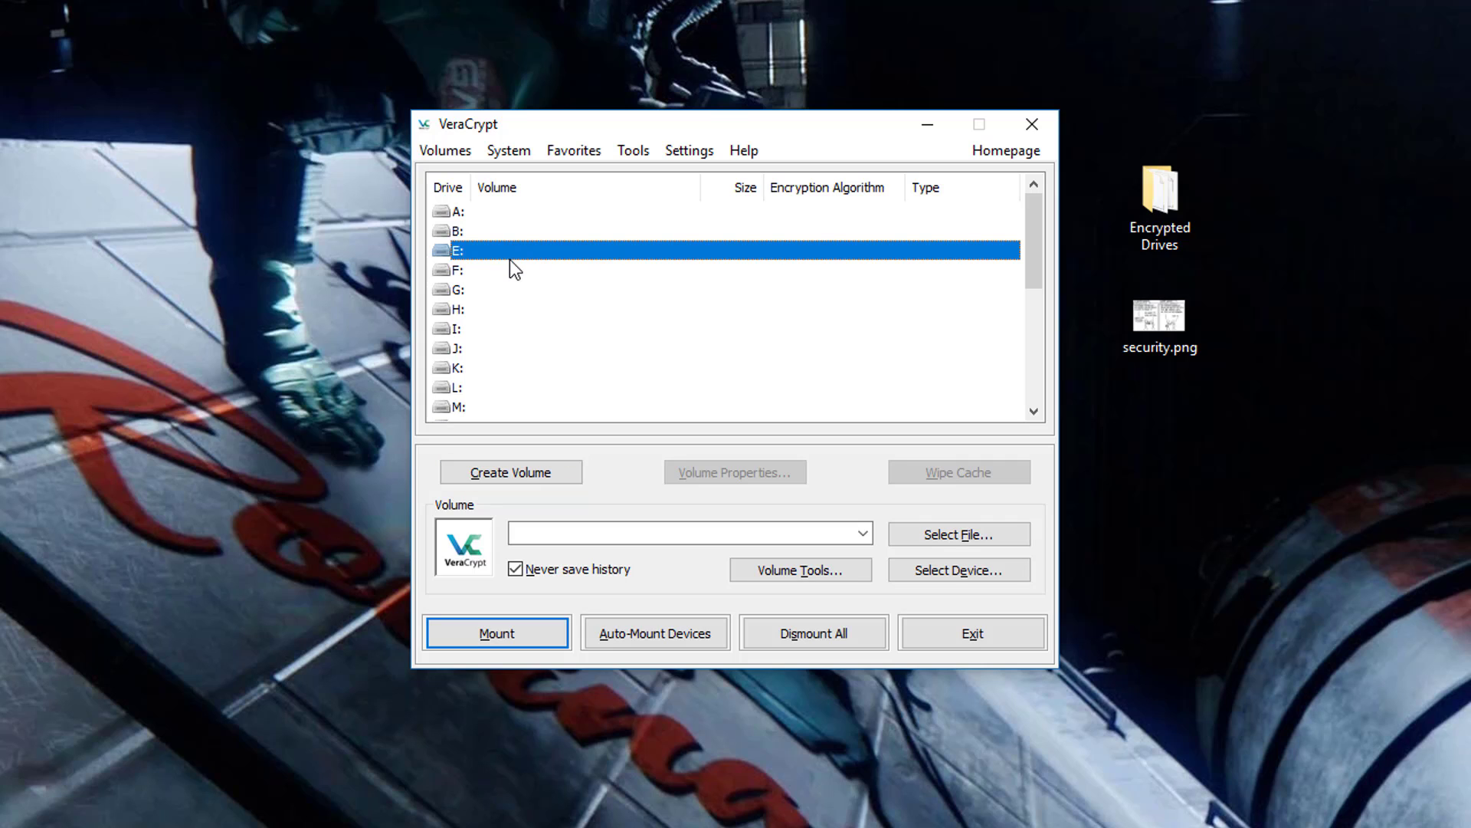
left_click(513, 270)
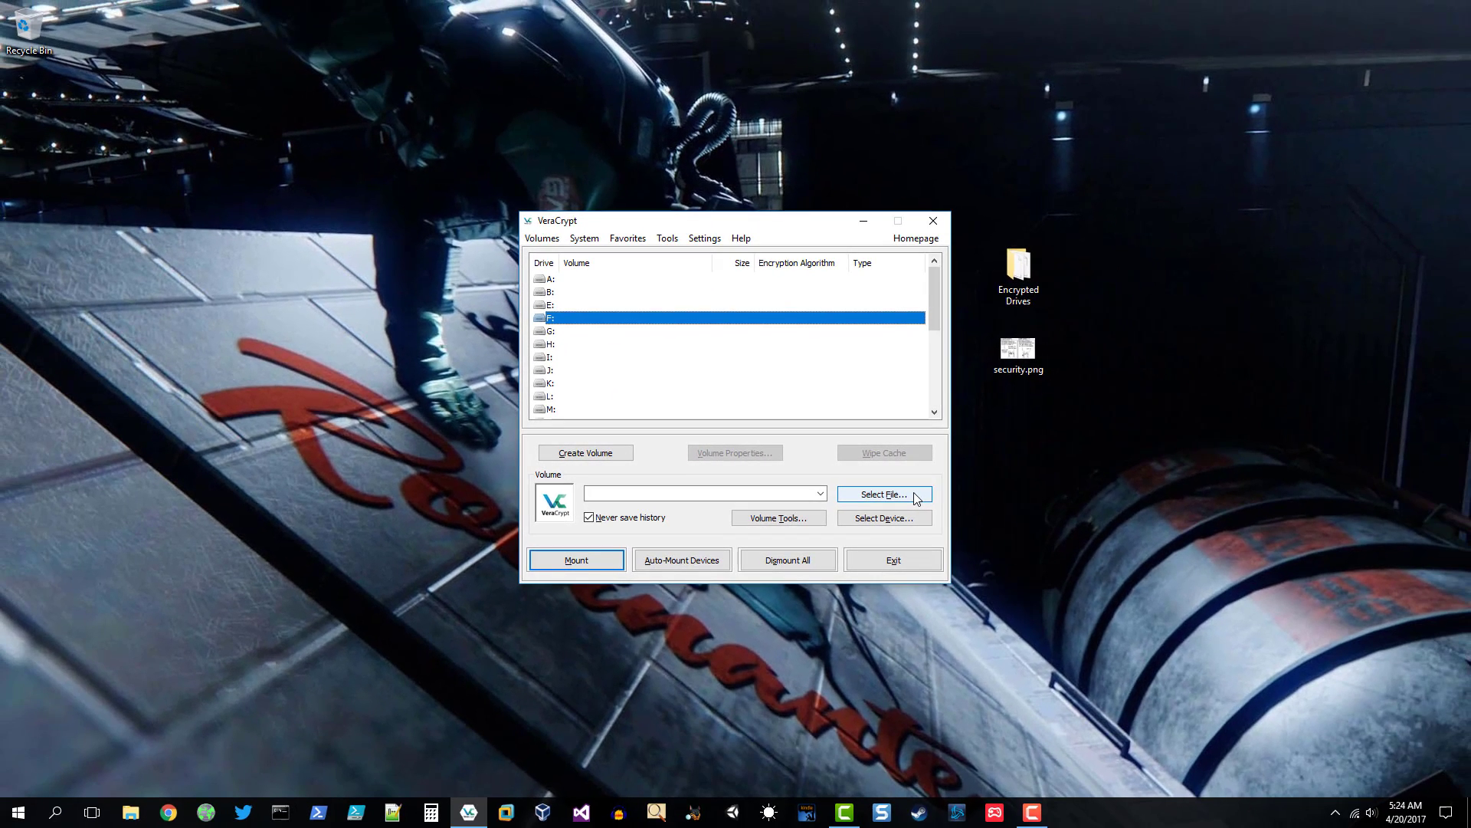
left_click(1006, 537)
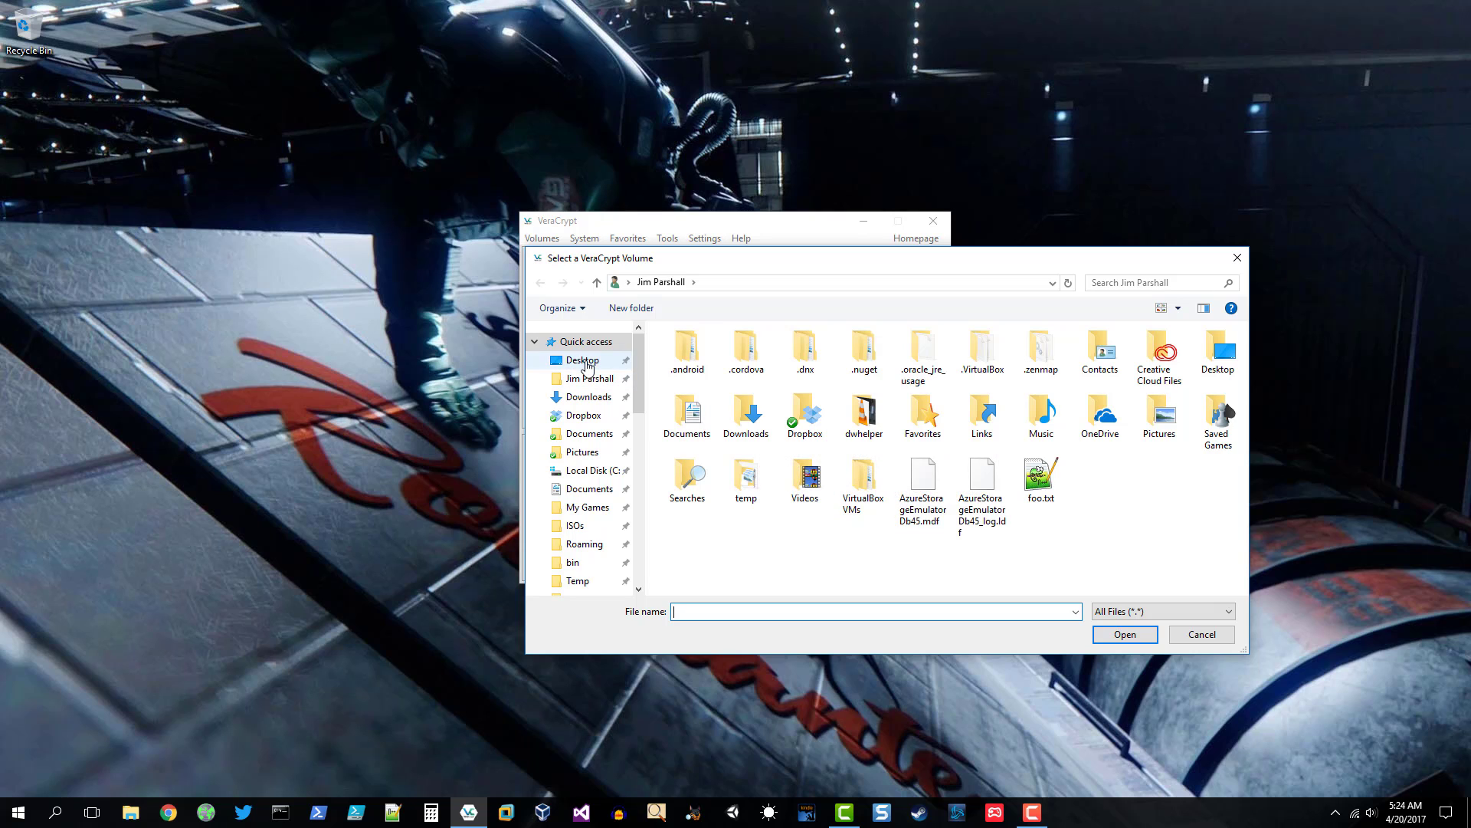
left_click(584, 361)
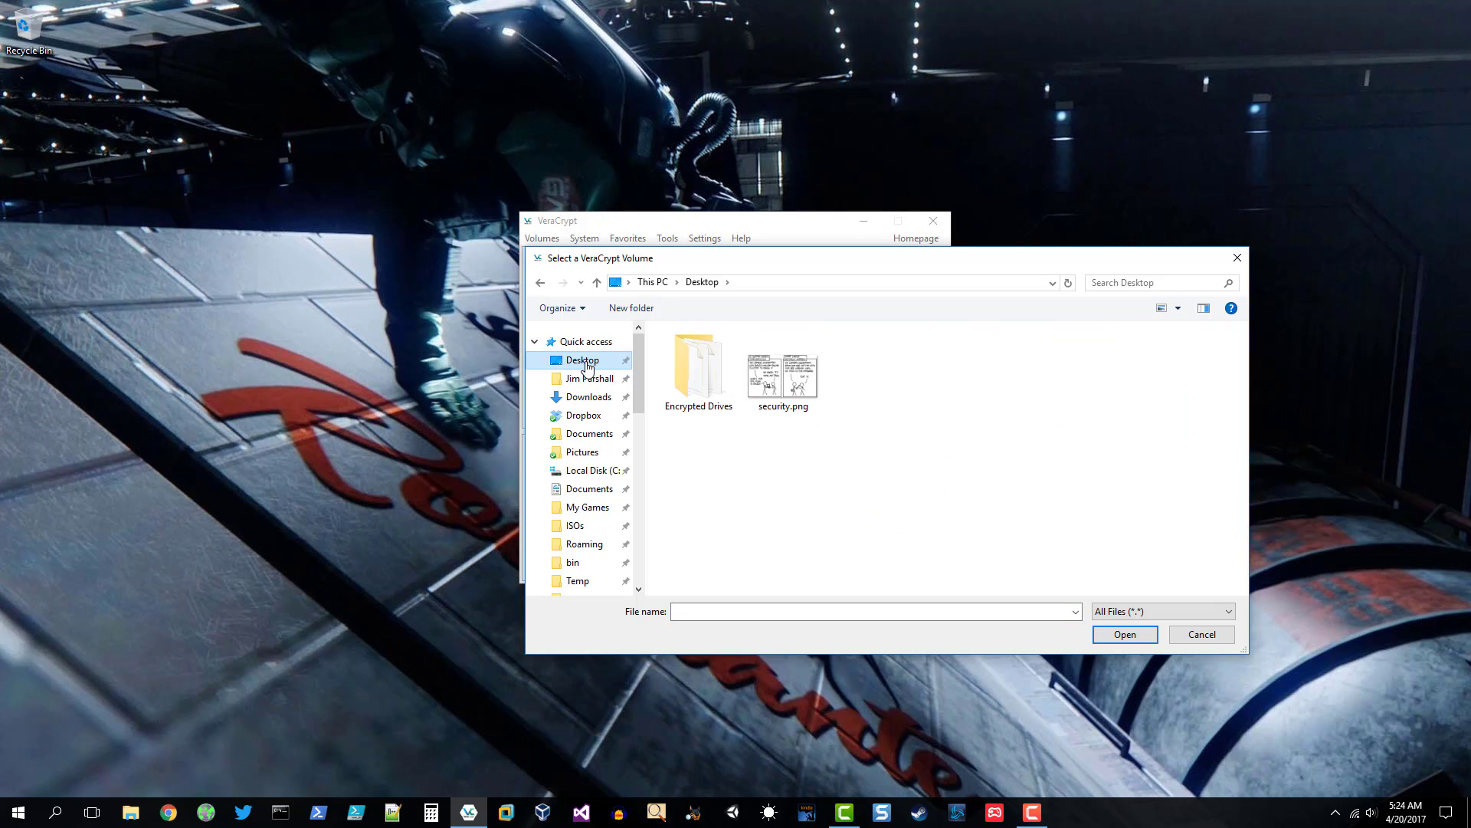
double_click(695, 375)
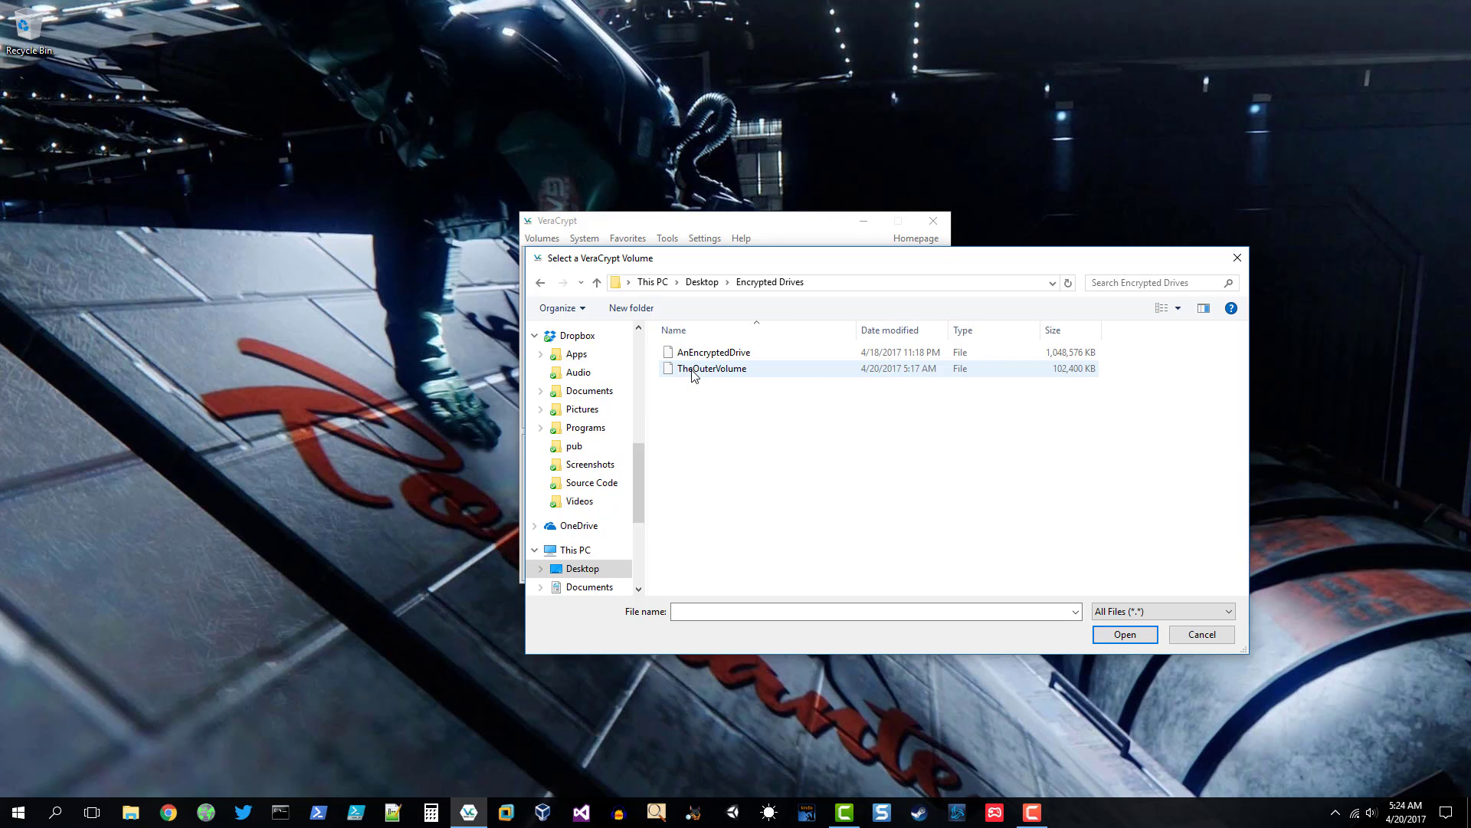
left_click(692, 369)
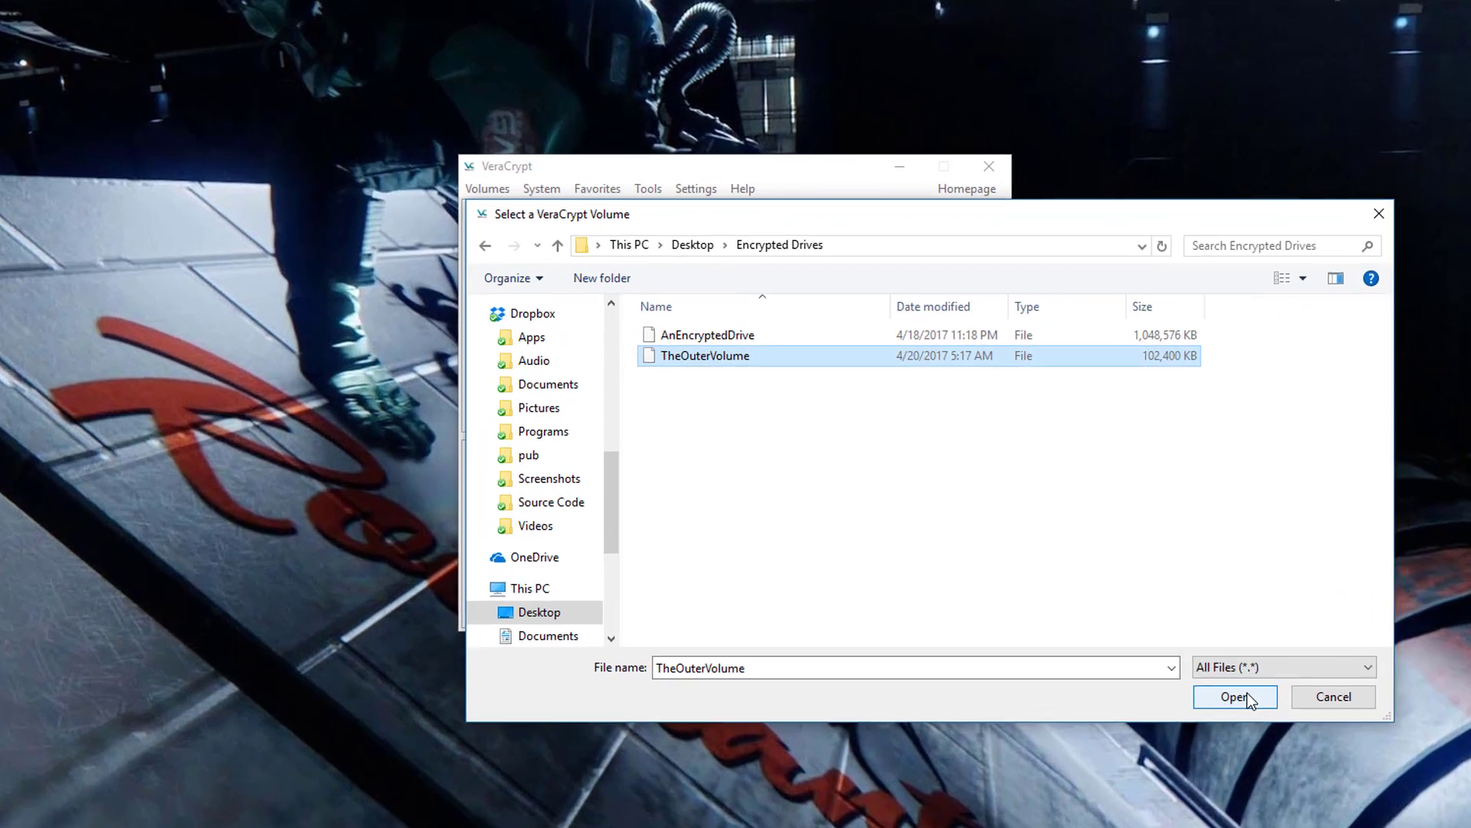
left_click(1127, 635)
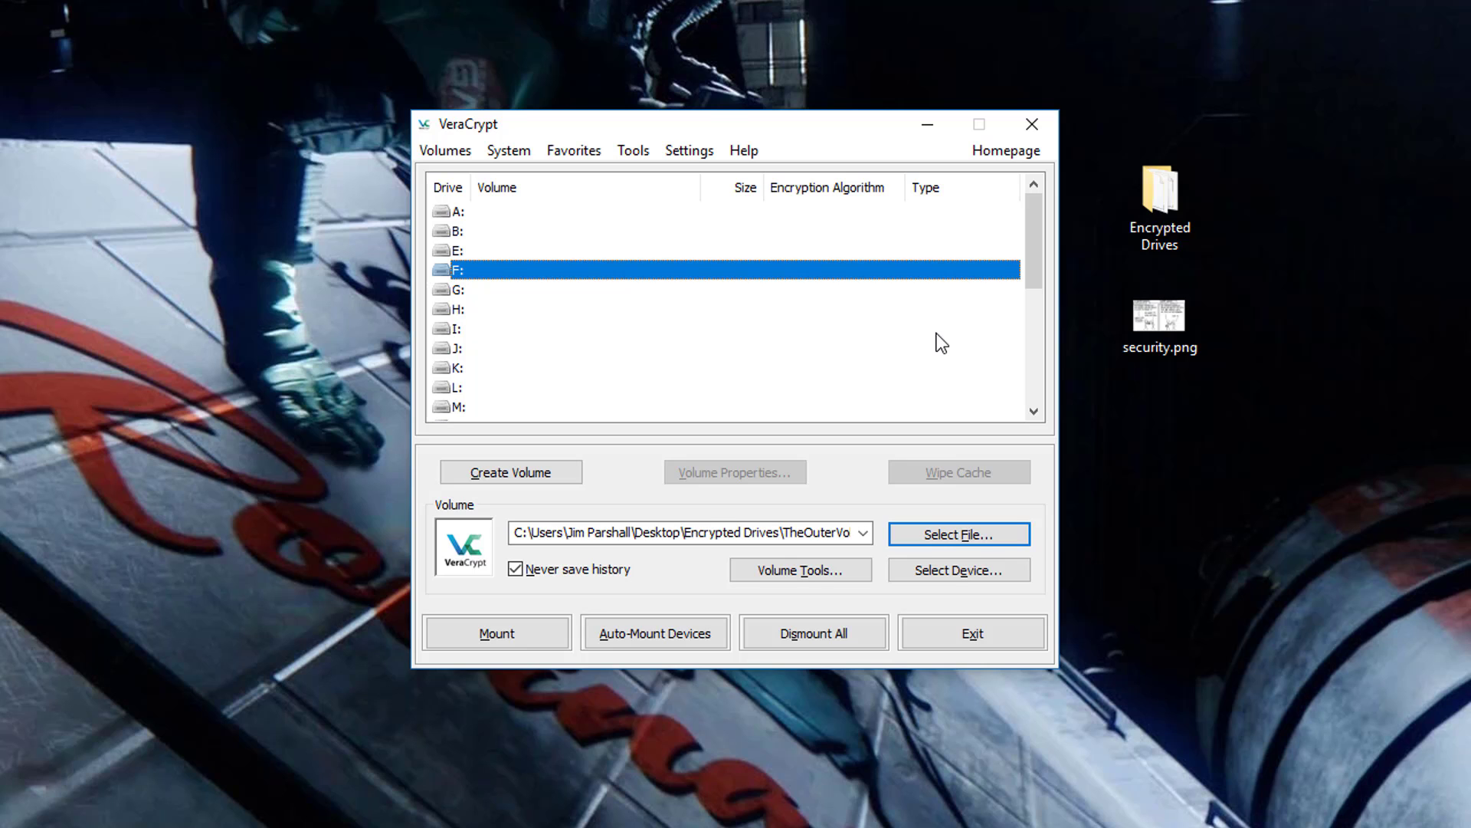
- Mount TheOuterVolume using the hidden volume's password, giving a 79.9 MB Hidden AES volume on F:
left_click(502, 642)
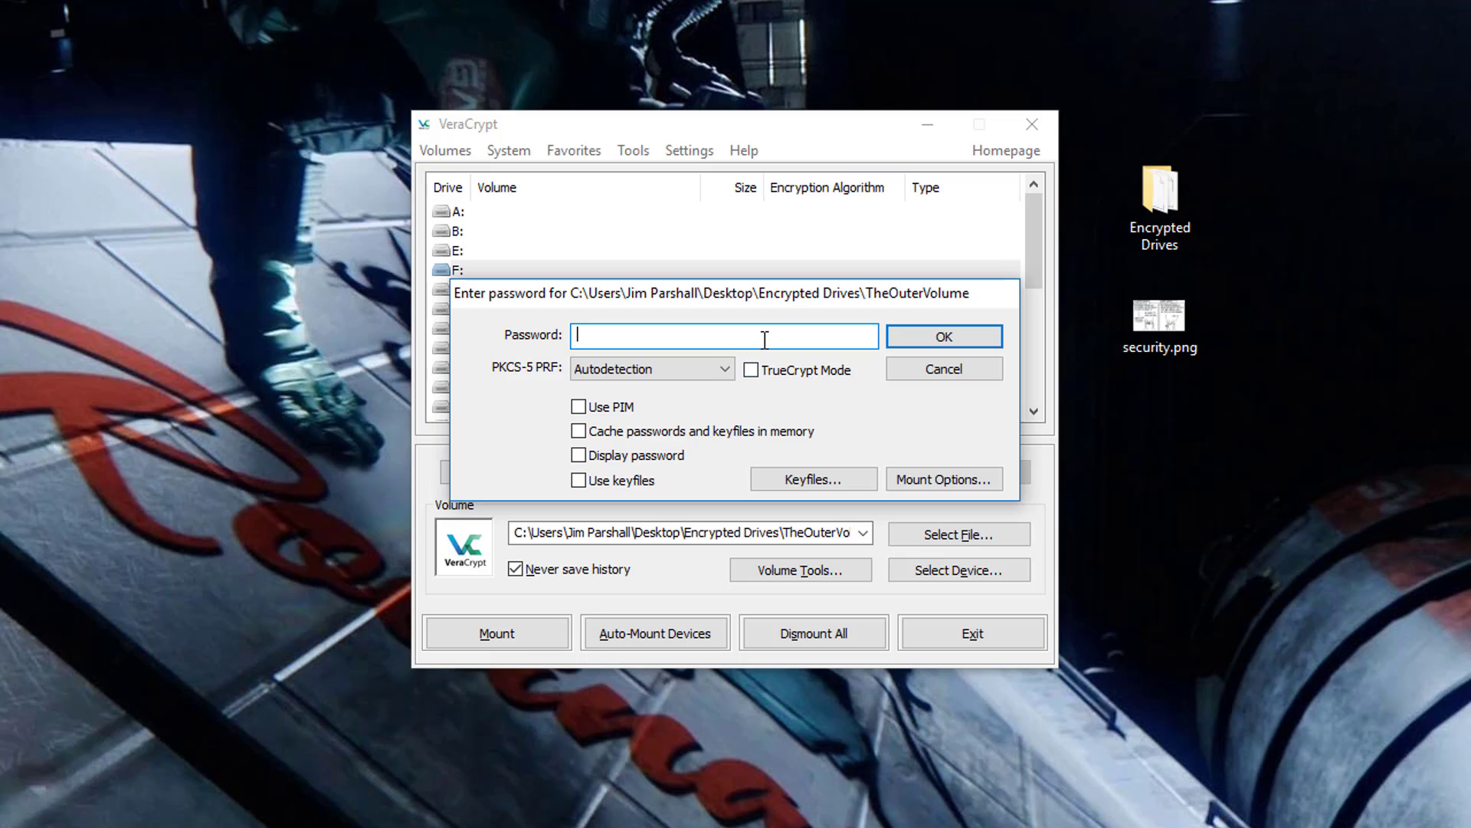
type("123456789")
left_click(944, 344)
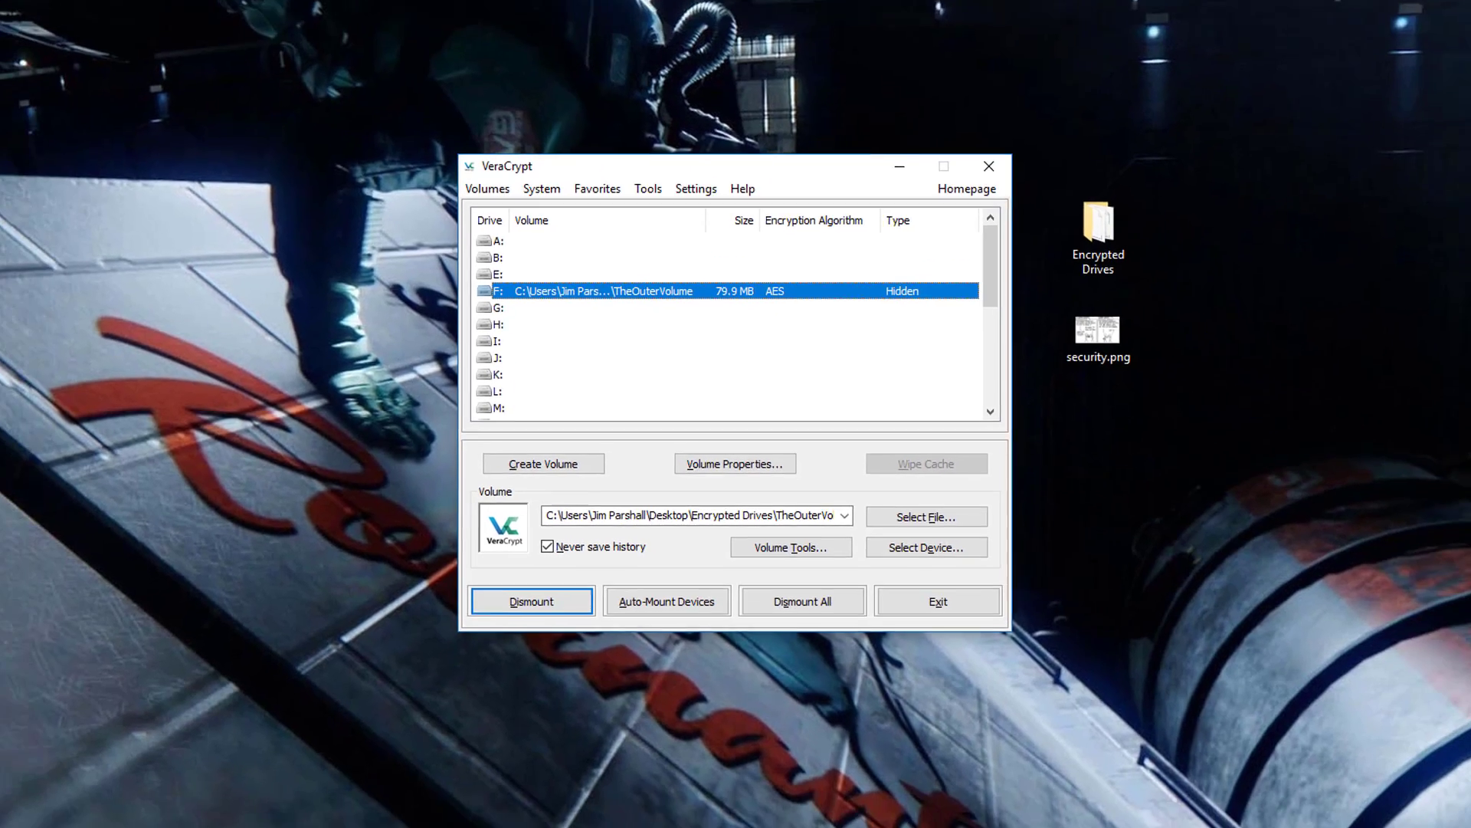
- Create an empty text file named 'Ima hidden file!.txt' on drive F: in File Explorer
left_click(121, 810)
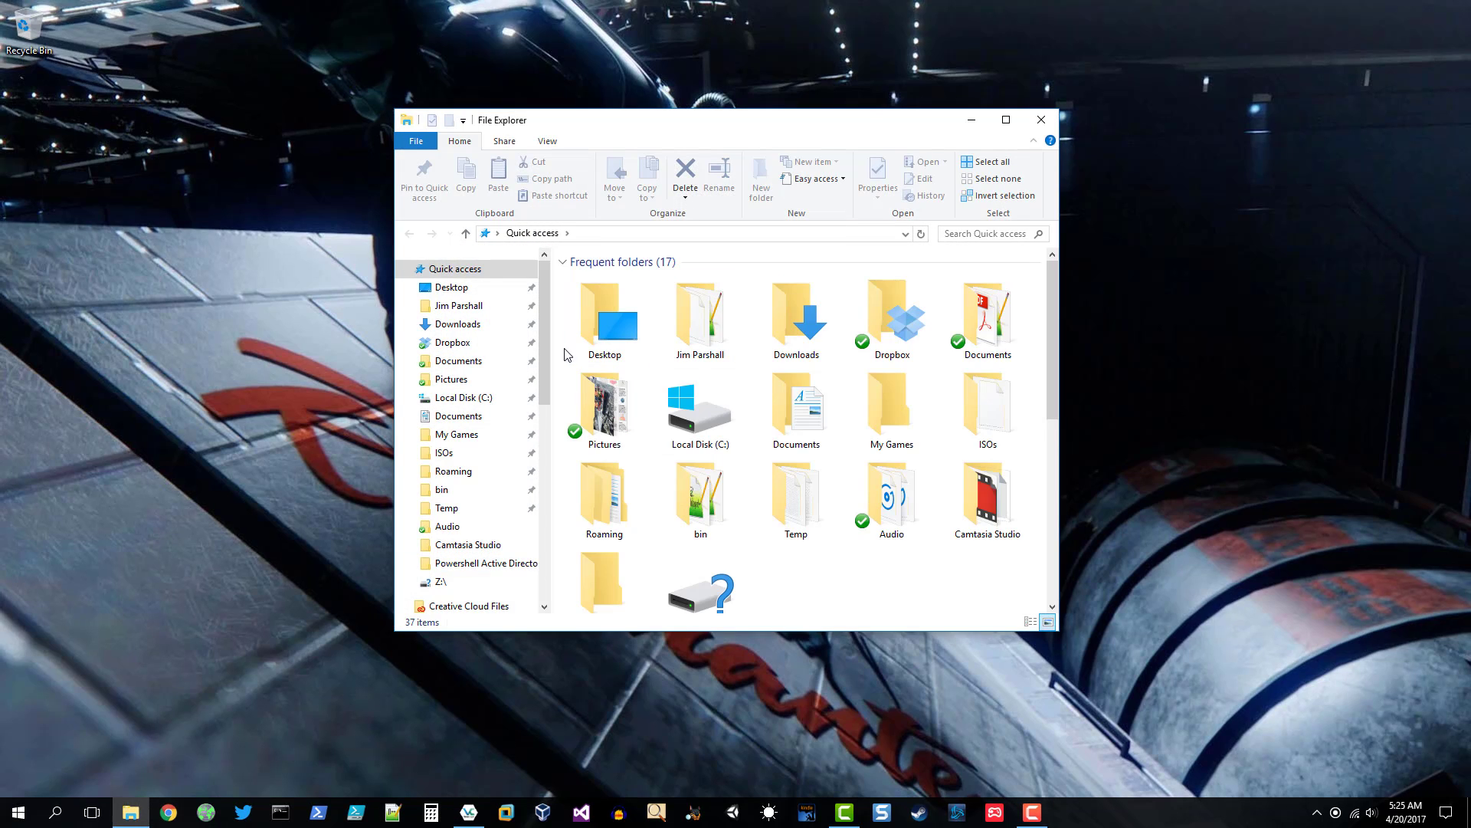
left_click_drag(544, 359, 534, 587)
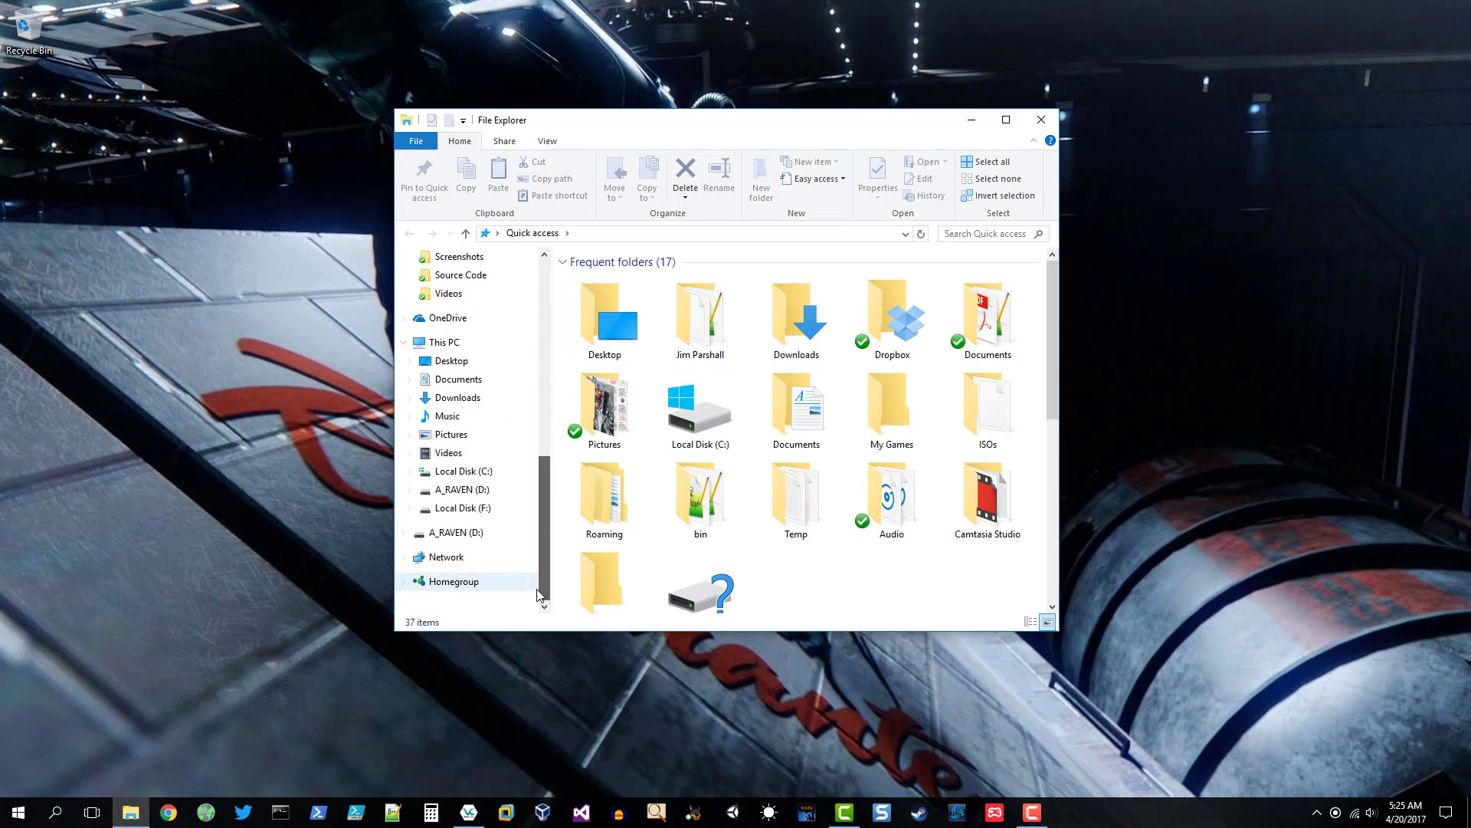
left_click(463, 508)
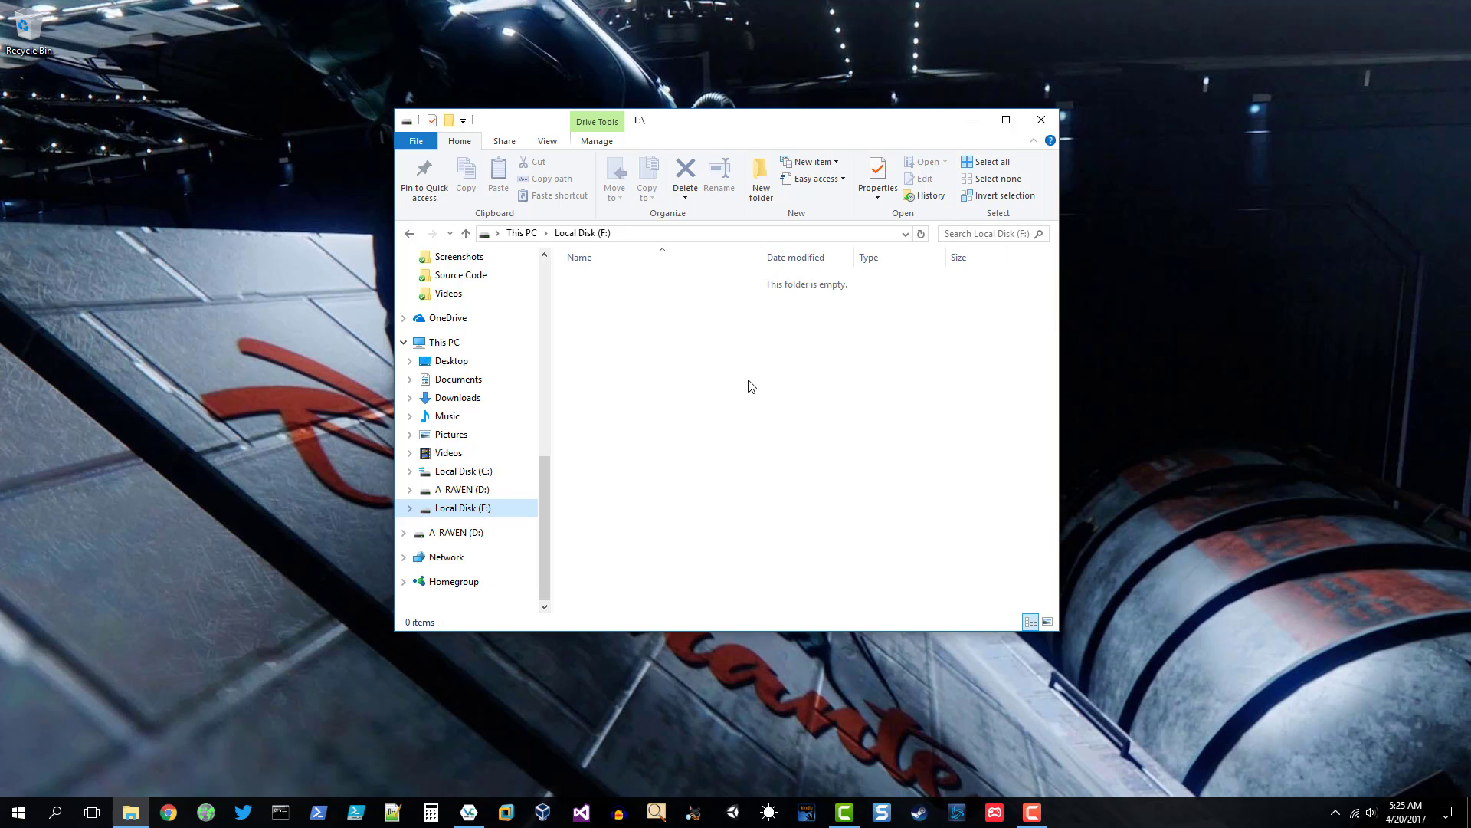
right_click(624, 302)
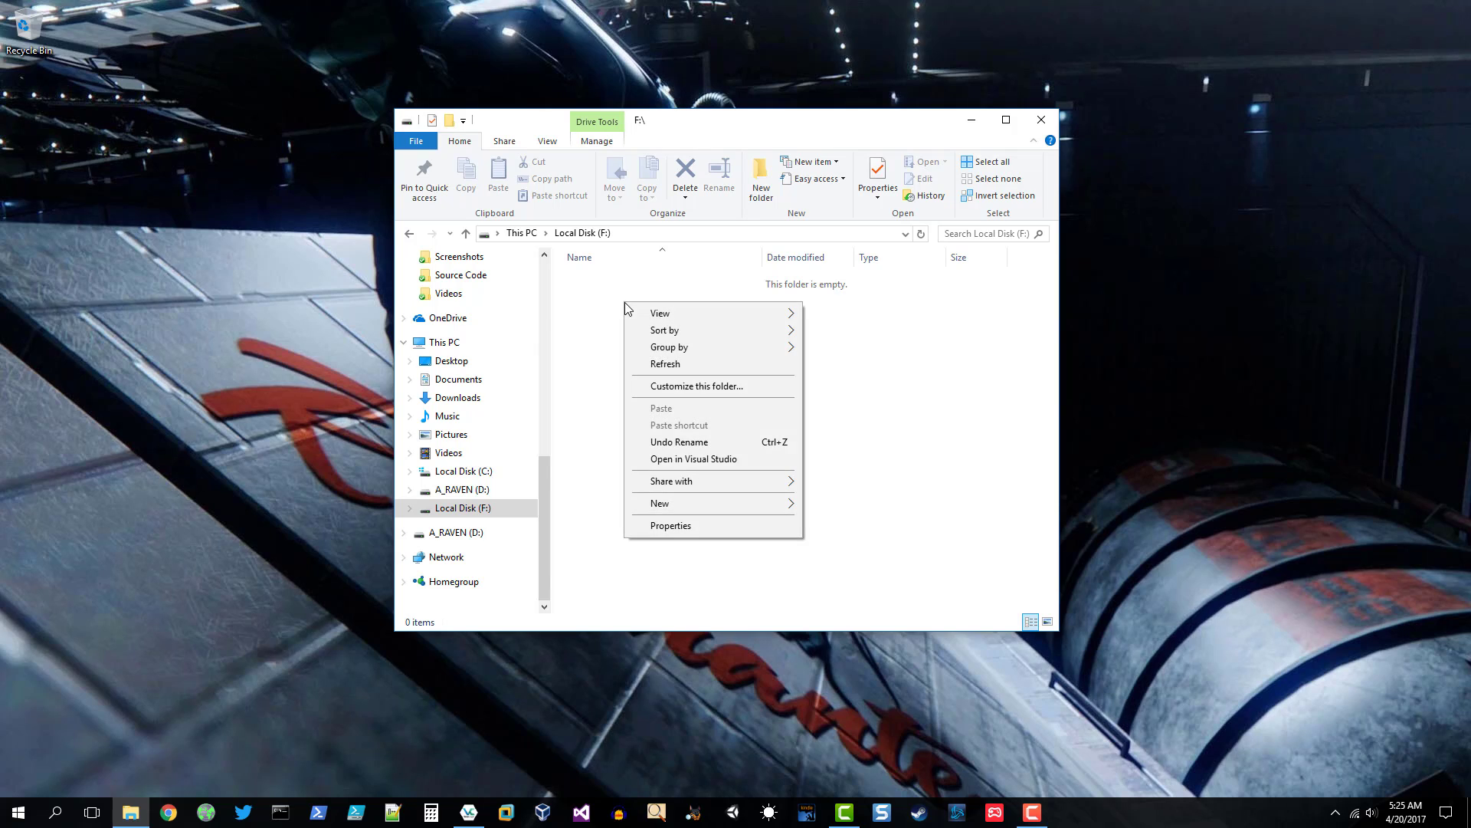
mouse_move(669, 510)
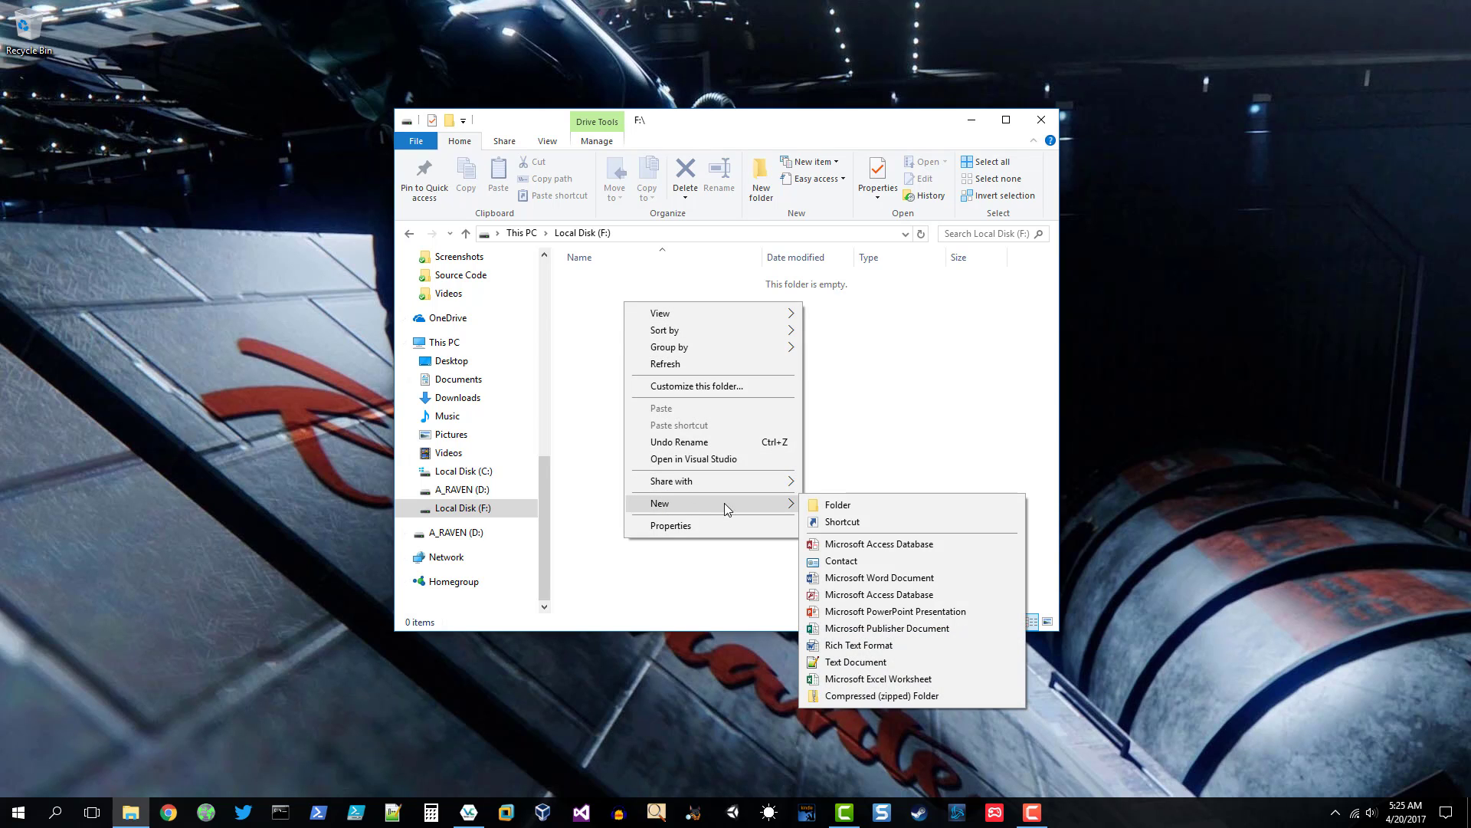
left_click(920, 663)
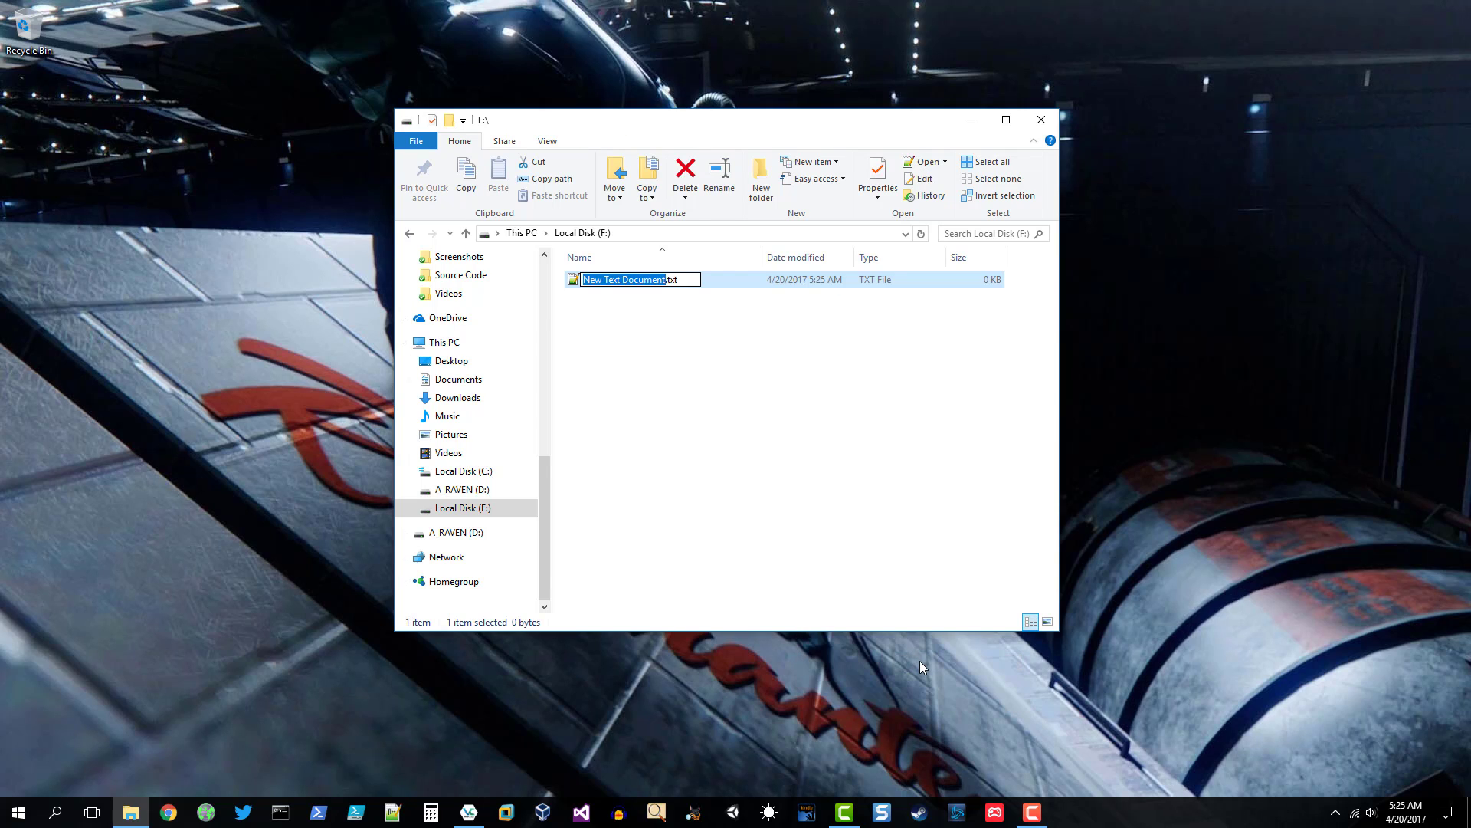
type("Ima hidden file")
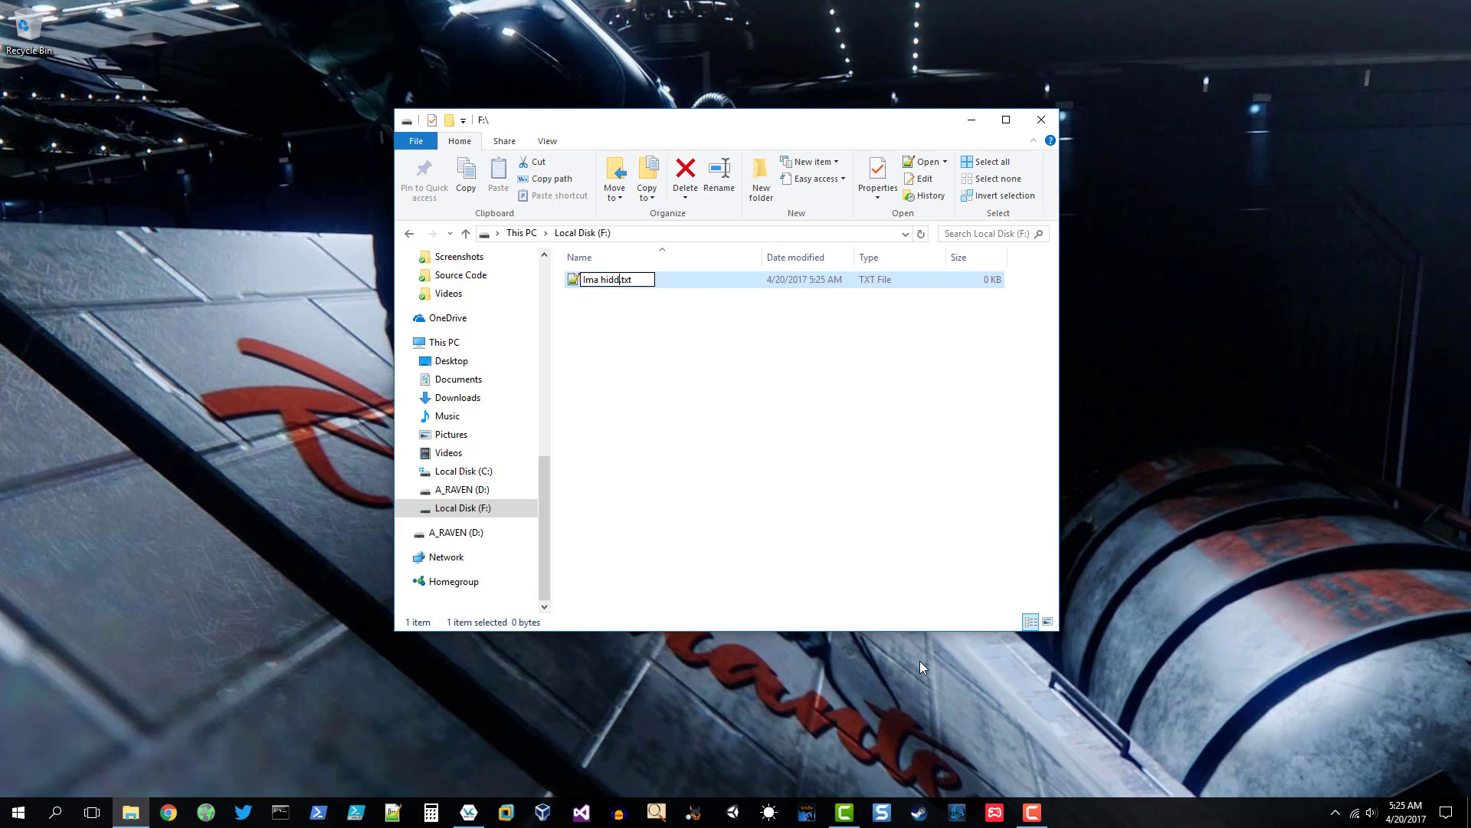
type("!")
key("Return")
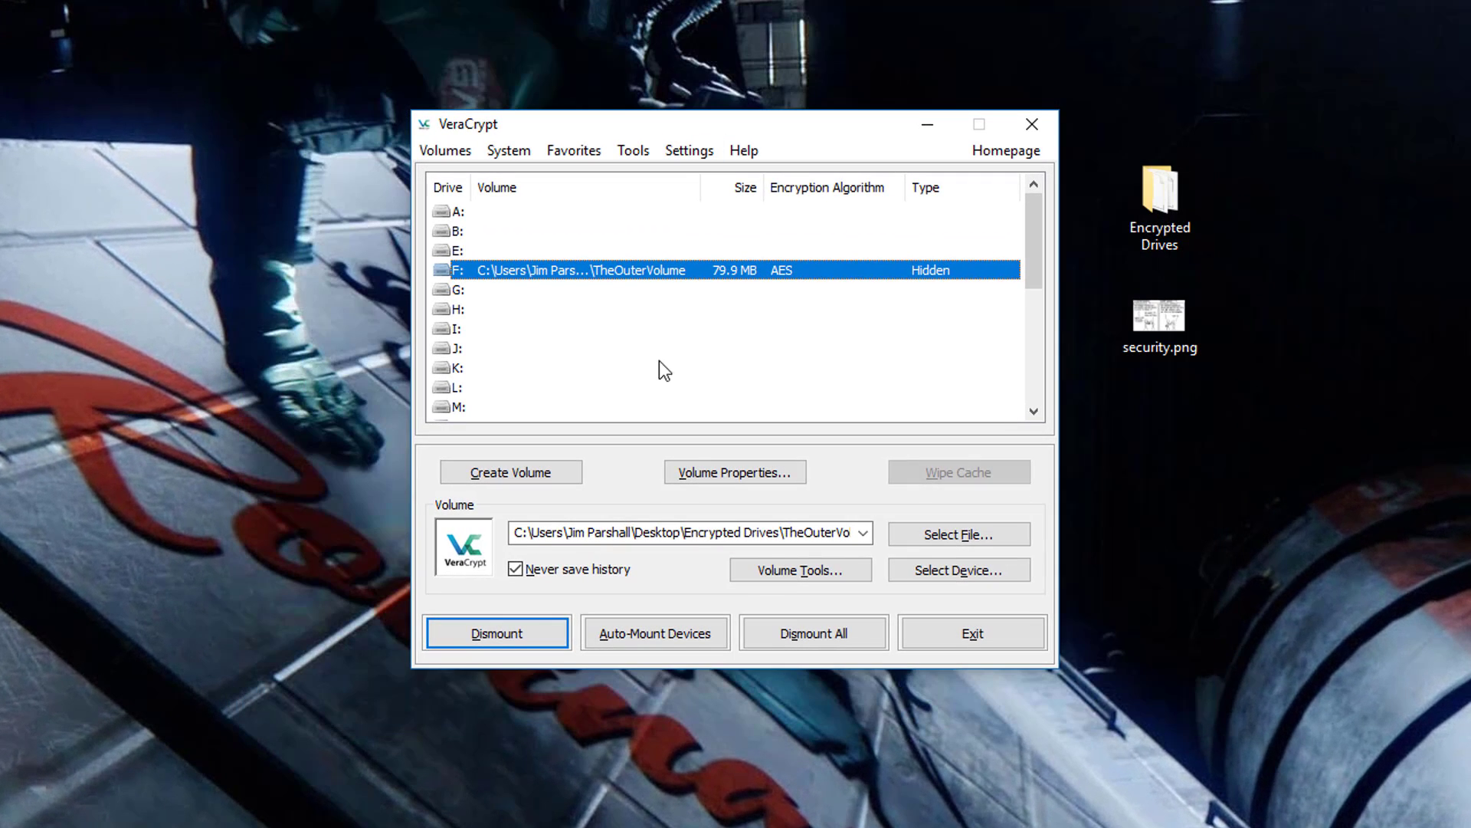
- Dismount drive F:, start remounting with the outer volume's password, and bring up Mount Options
left_click(510, 638)
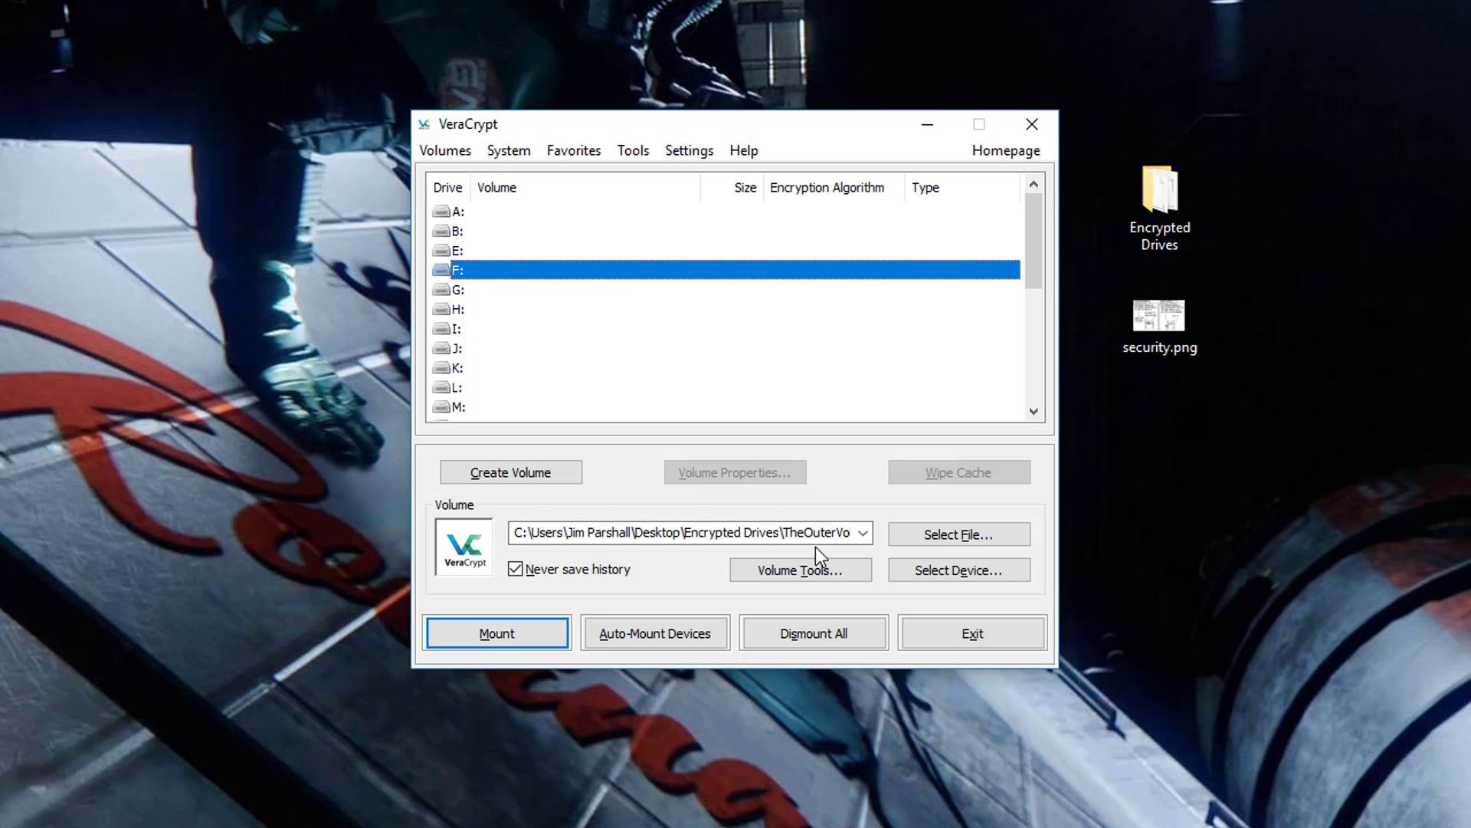
left_click(534, 638)
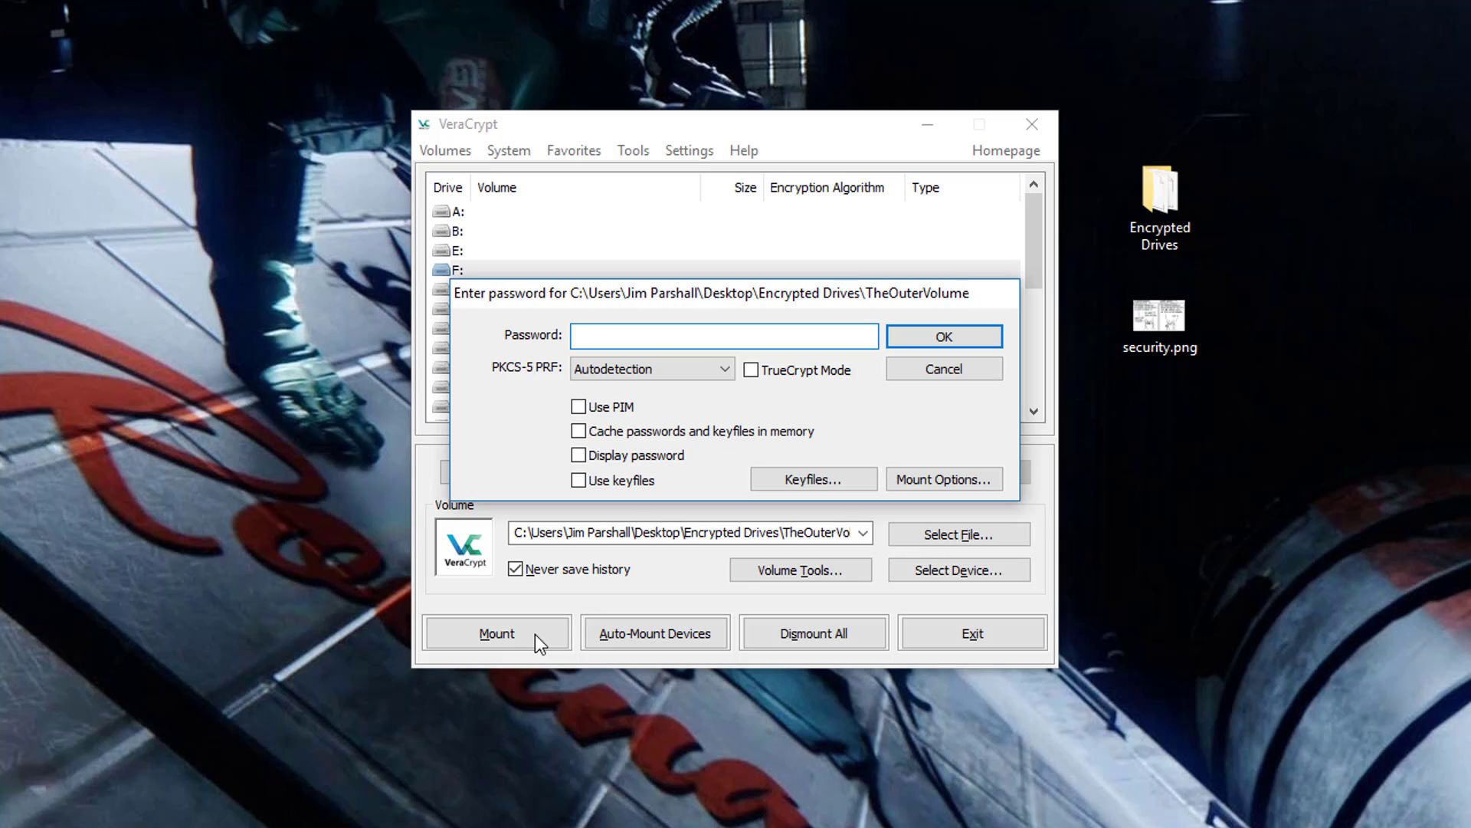
type("••••••••")
left_click(919, 481)
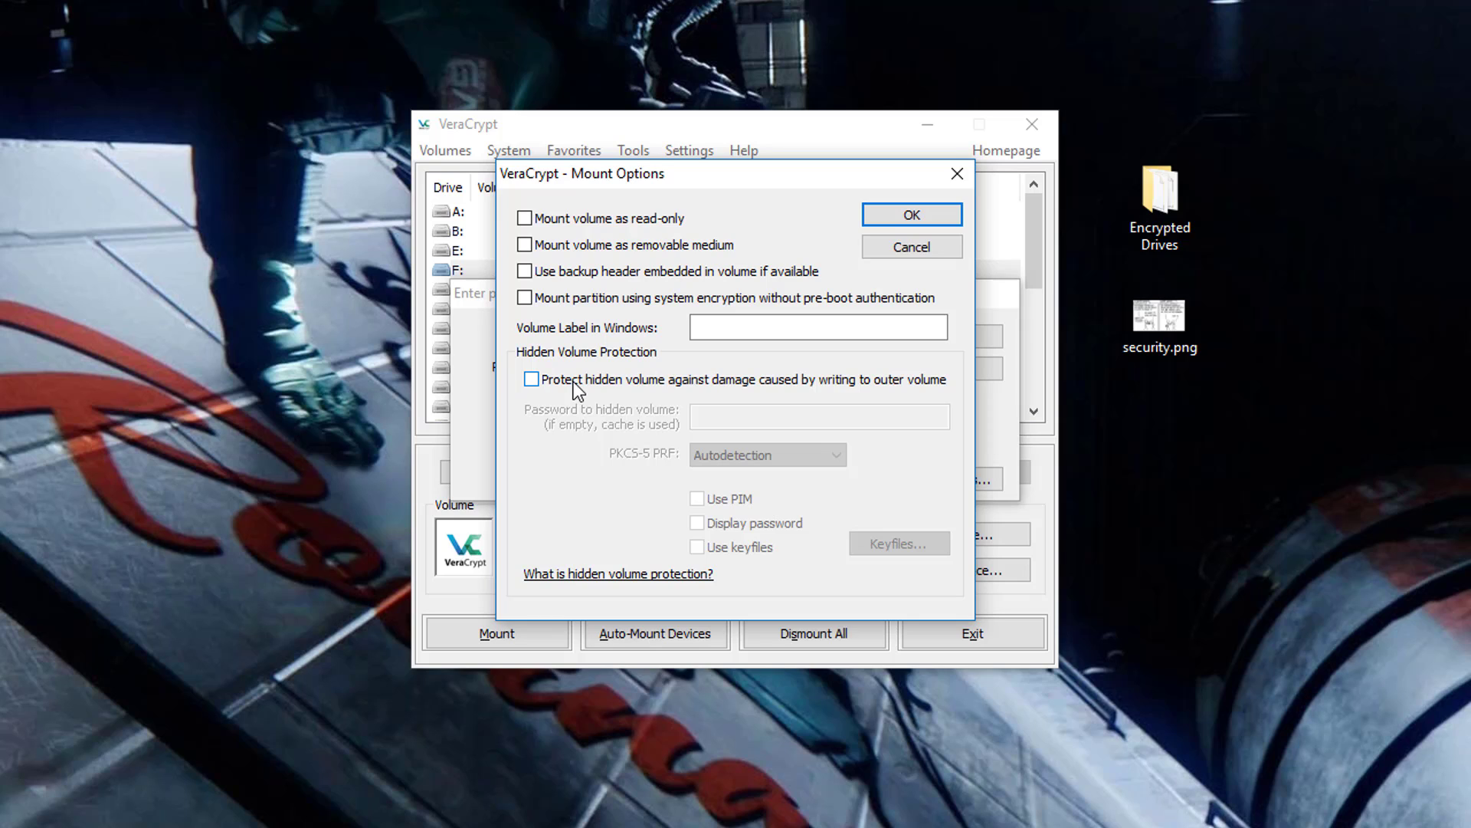
- Enable 'Protect hidden volume' and supply the hidden volume's password in Mount Options
left_click(532, 380)
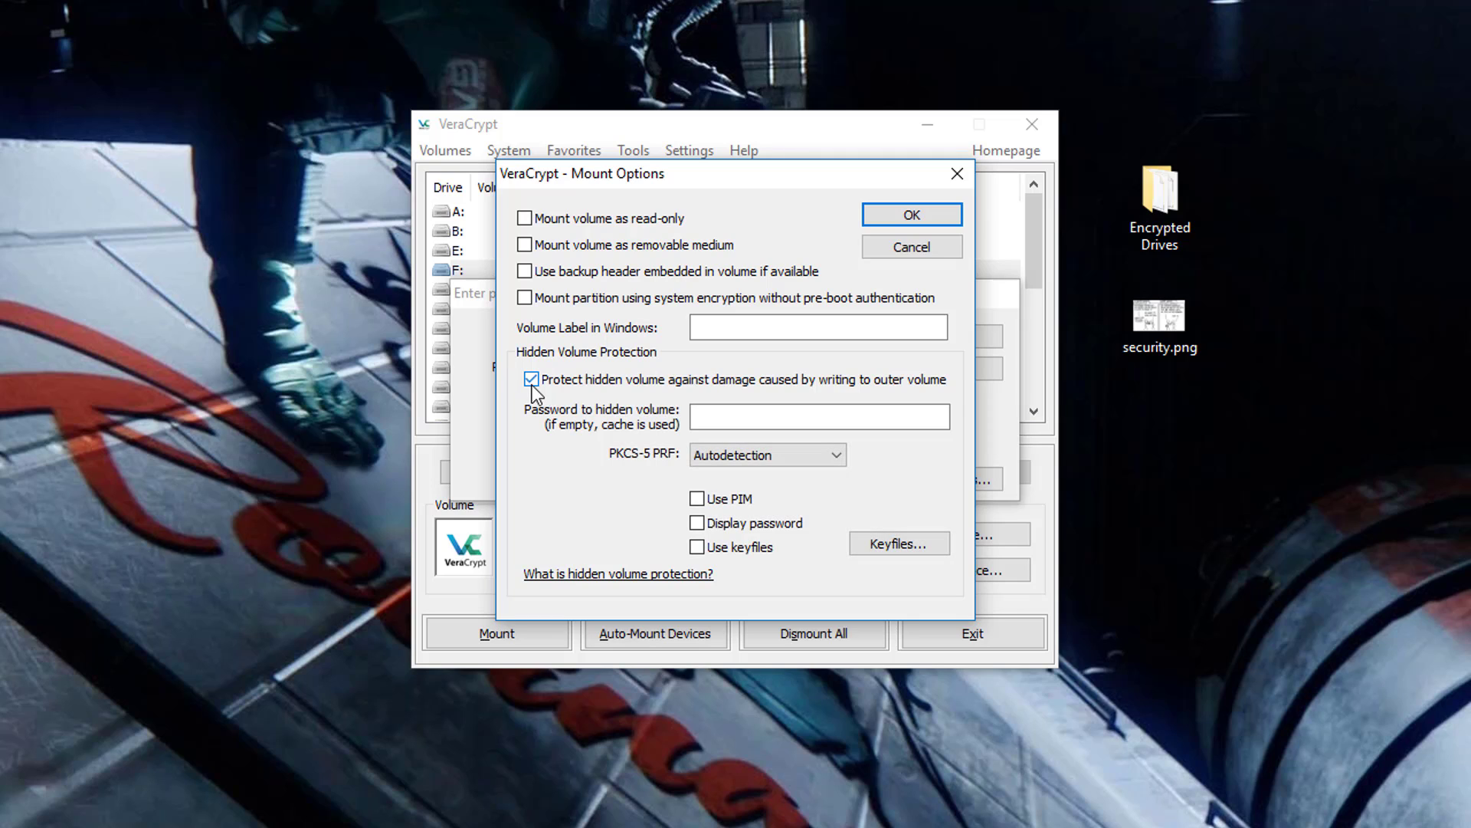
left_click(762, 417)
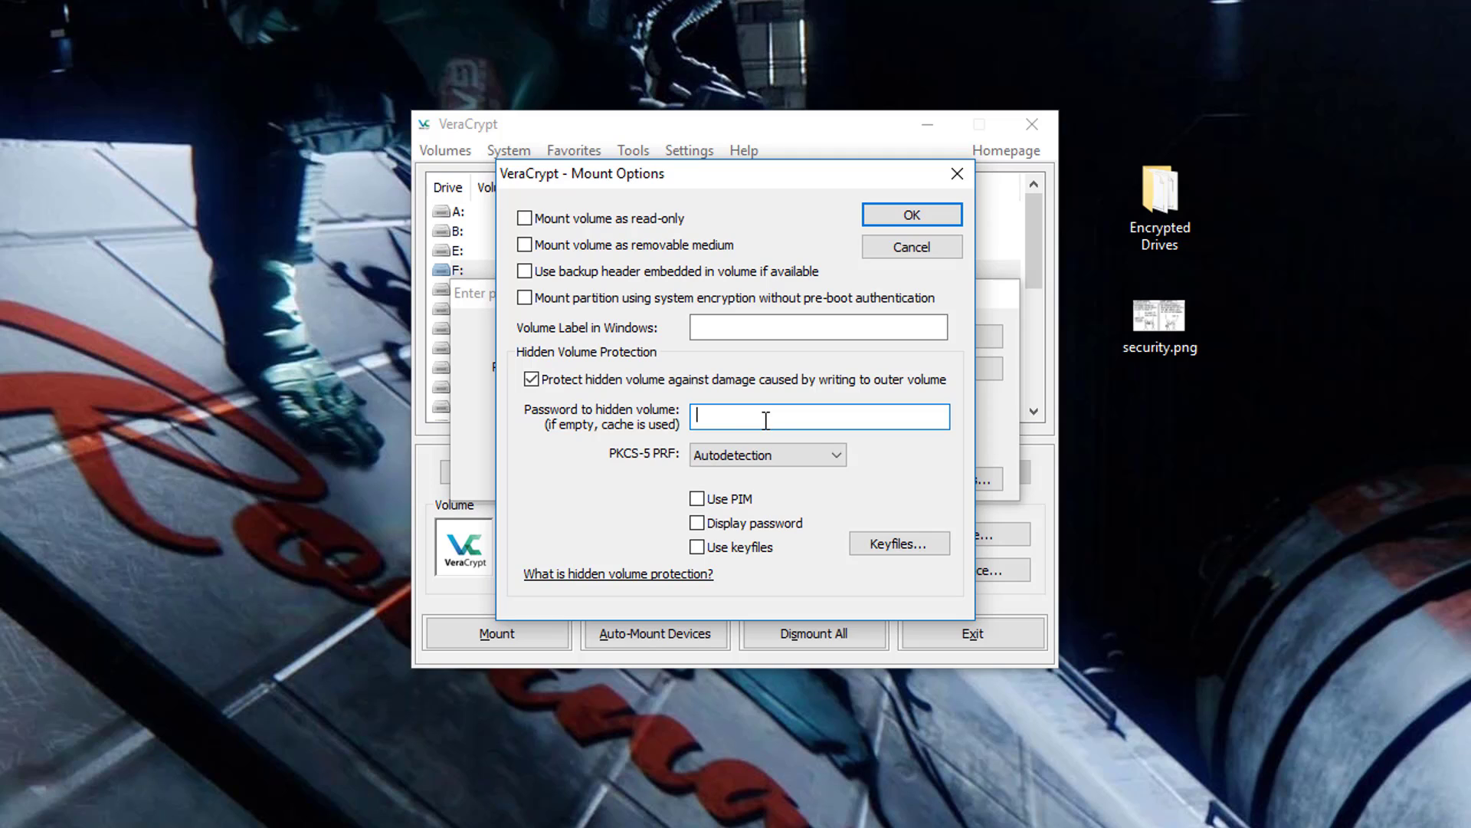
type("•••••••••")
left_click(919, 223)
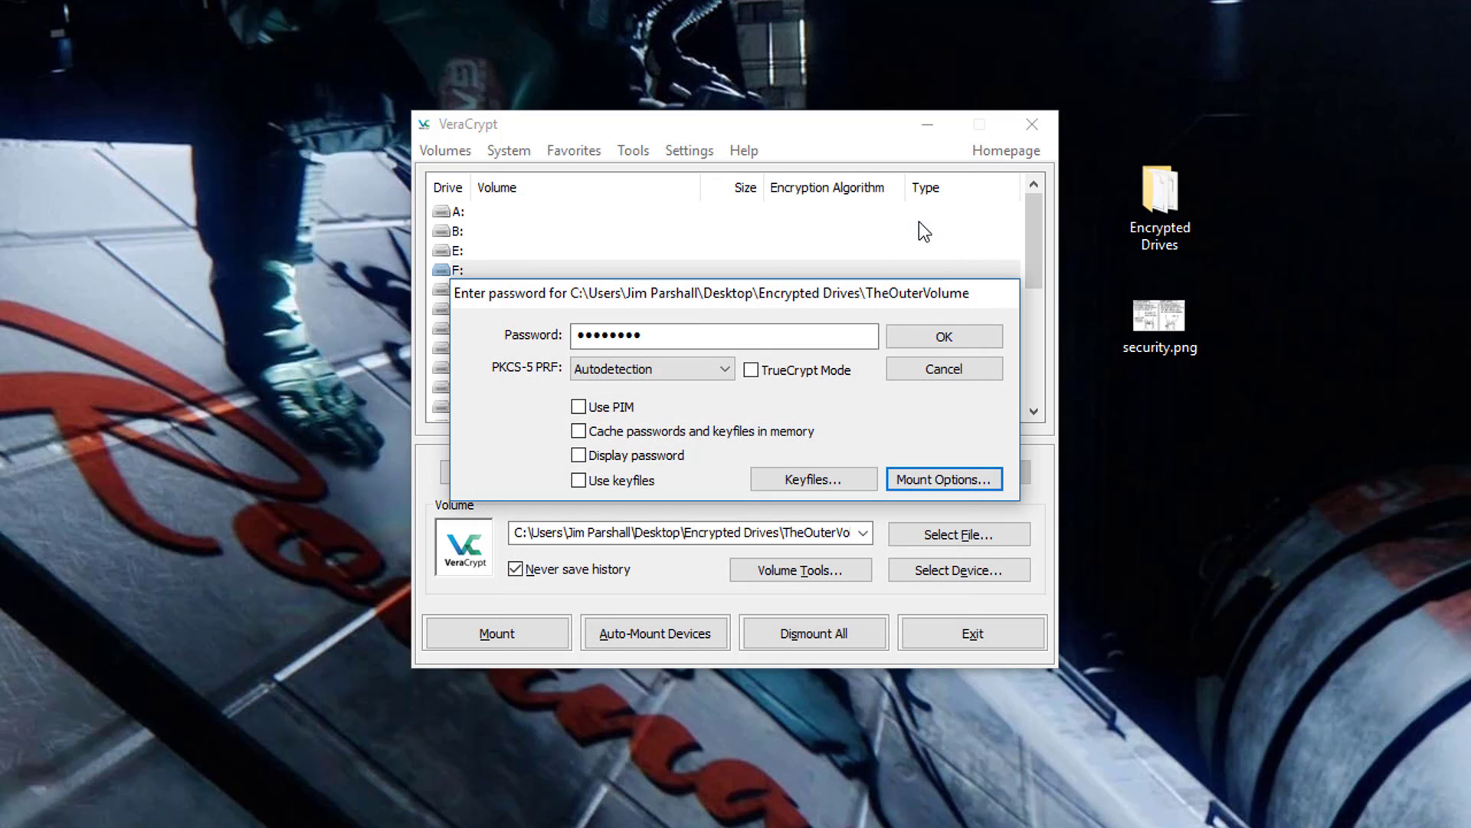
- Mount TheOuterVolume as F: with the password and accept the hidden-volume protection notice
left_click(944, 337)
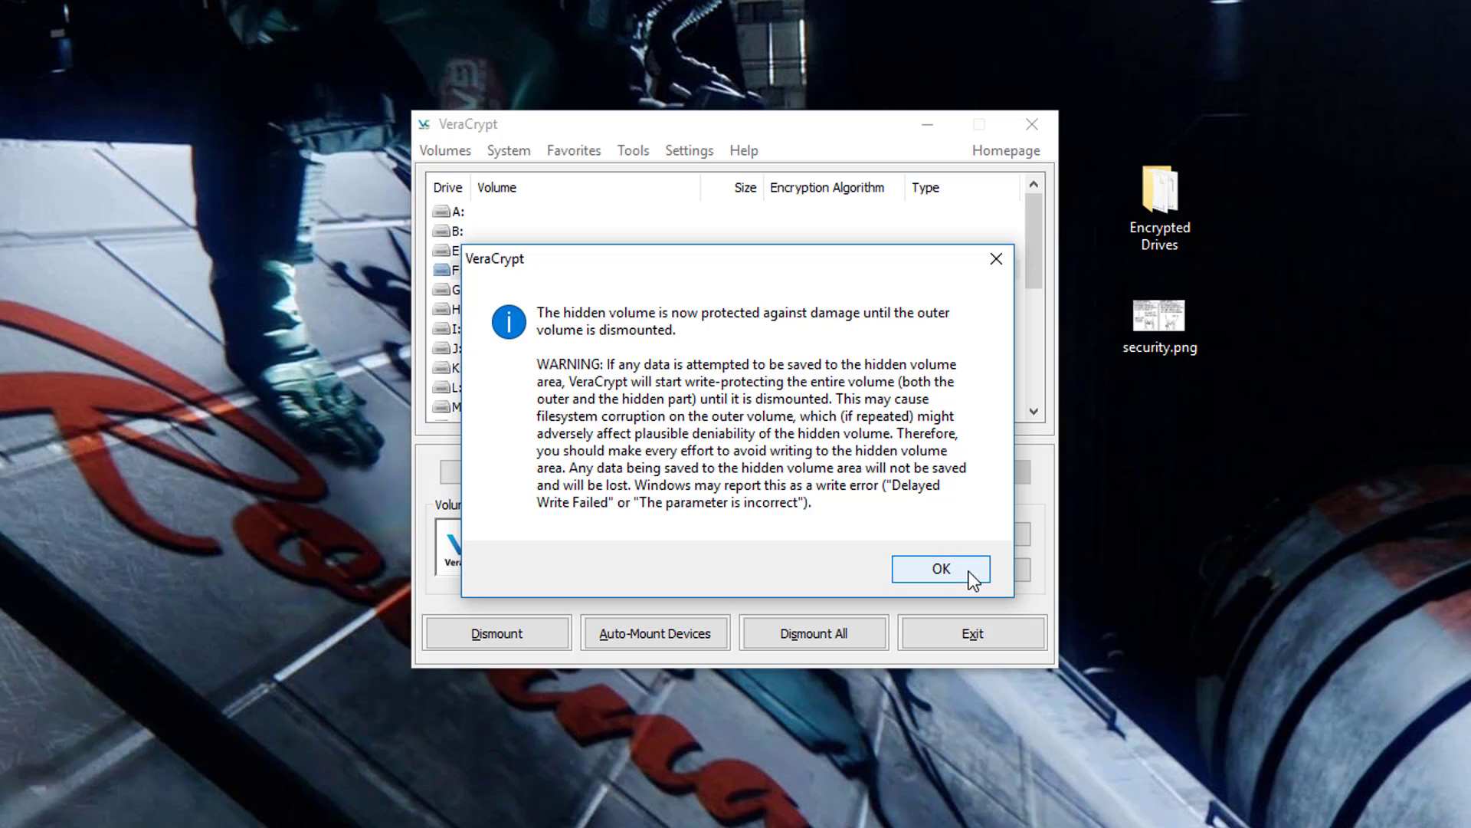
left_click(941, 569)
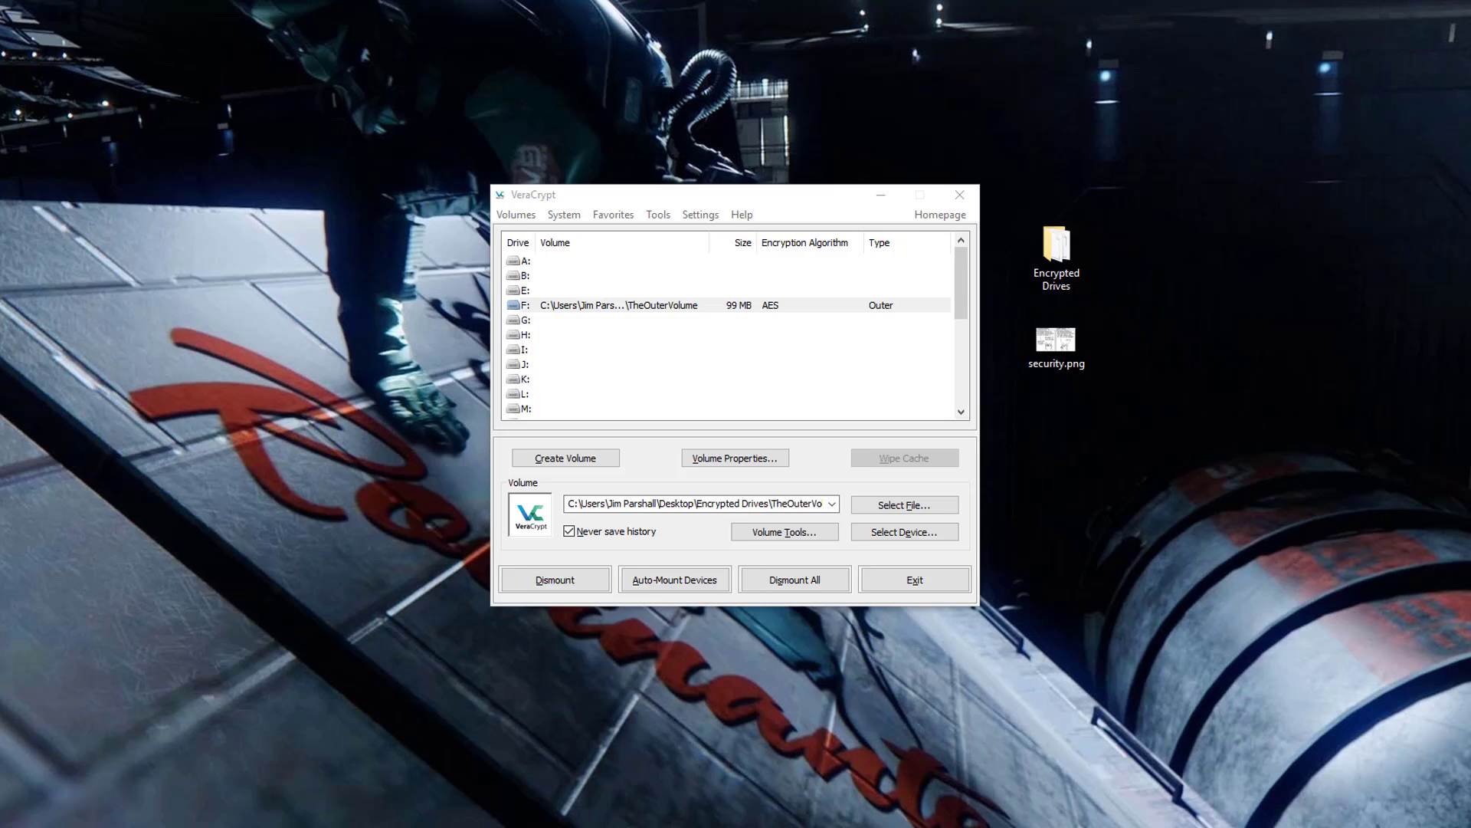
- Show drive F:'s two decoy text files in File Explorer and open a second Quick access window
left_click(130, 814)
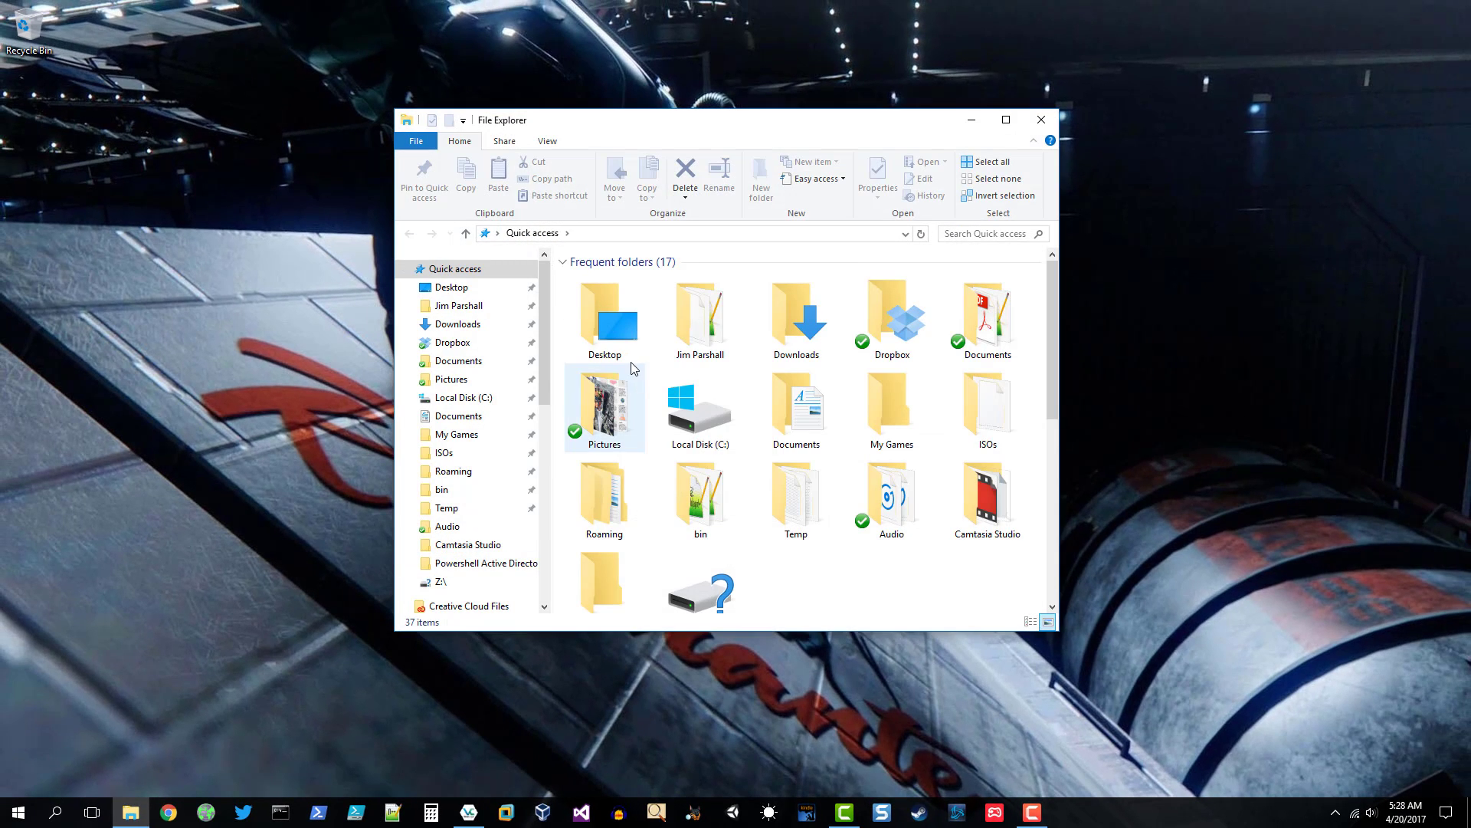
left_click_drag(547, 372, 542, 576)
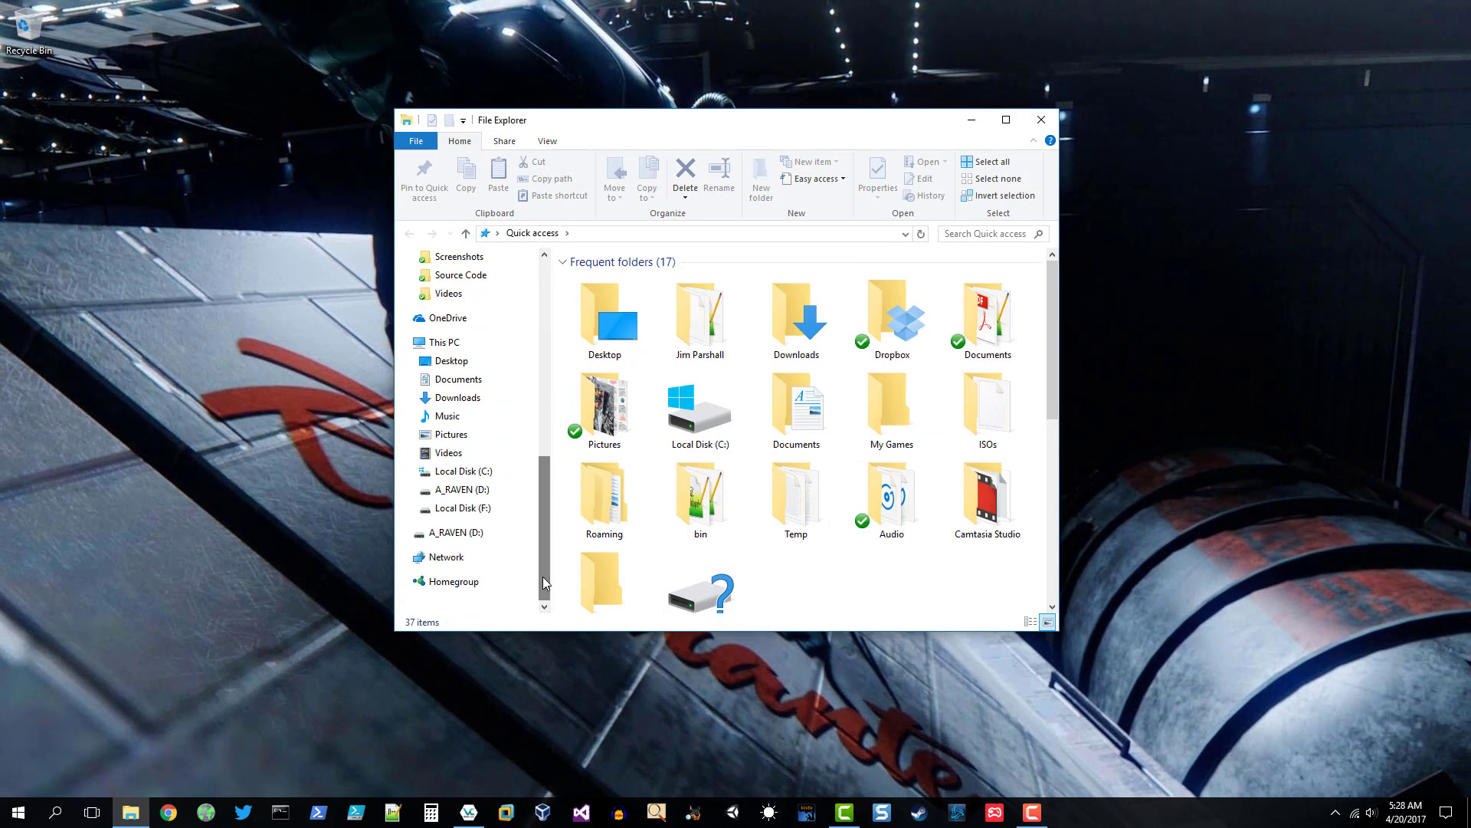
left_click(463, 510)
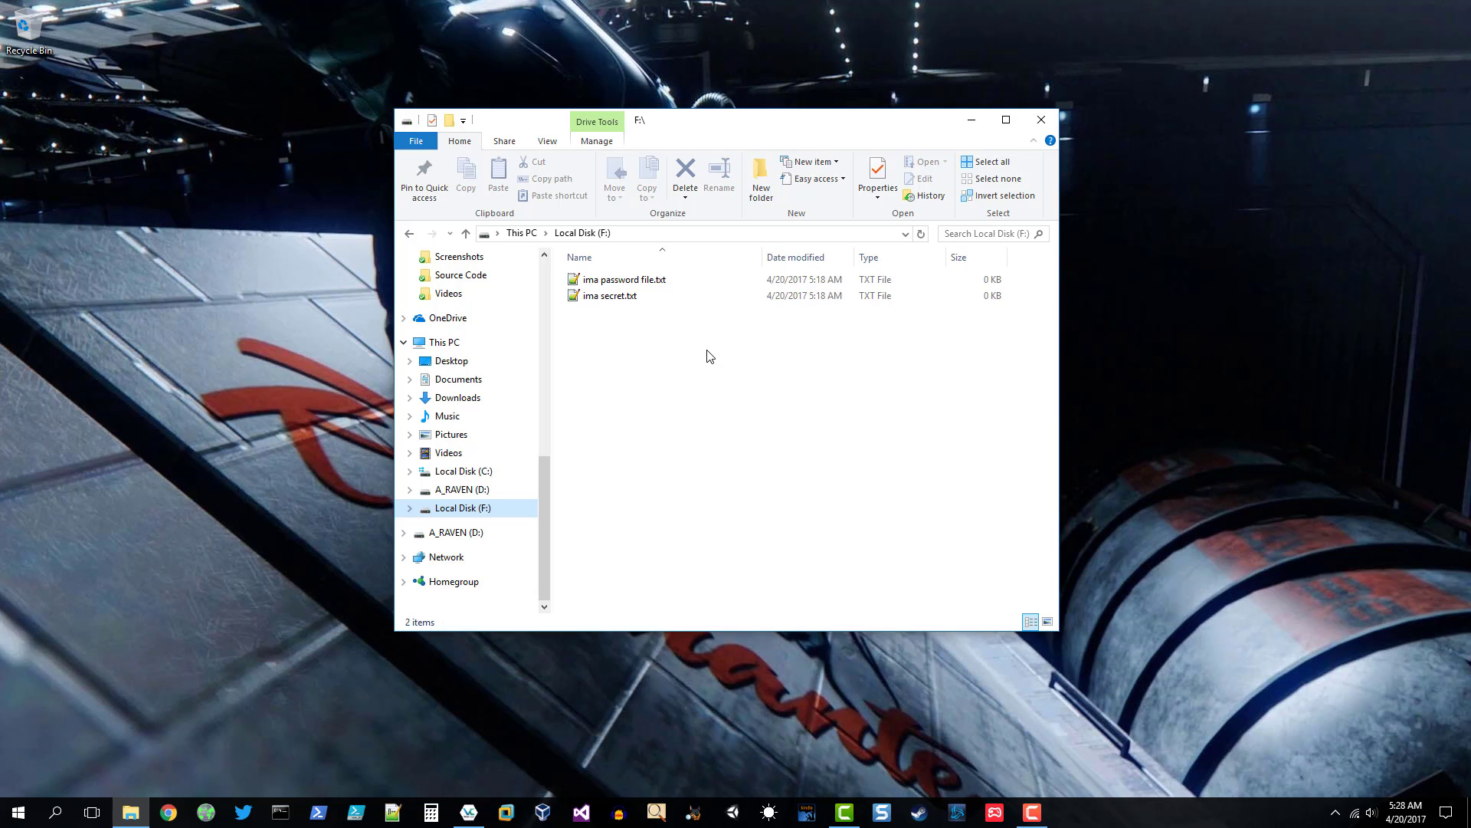
right_click(143, 810)
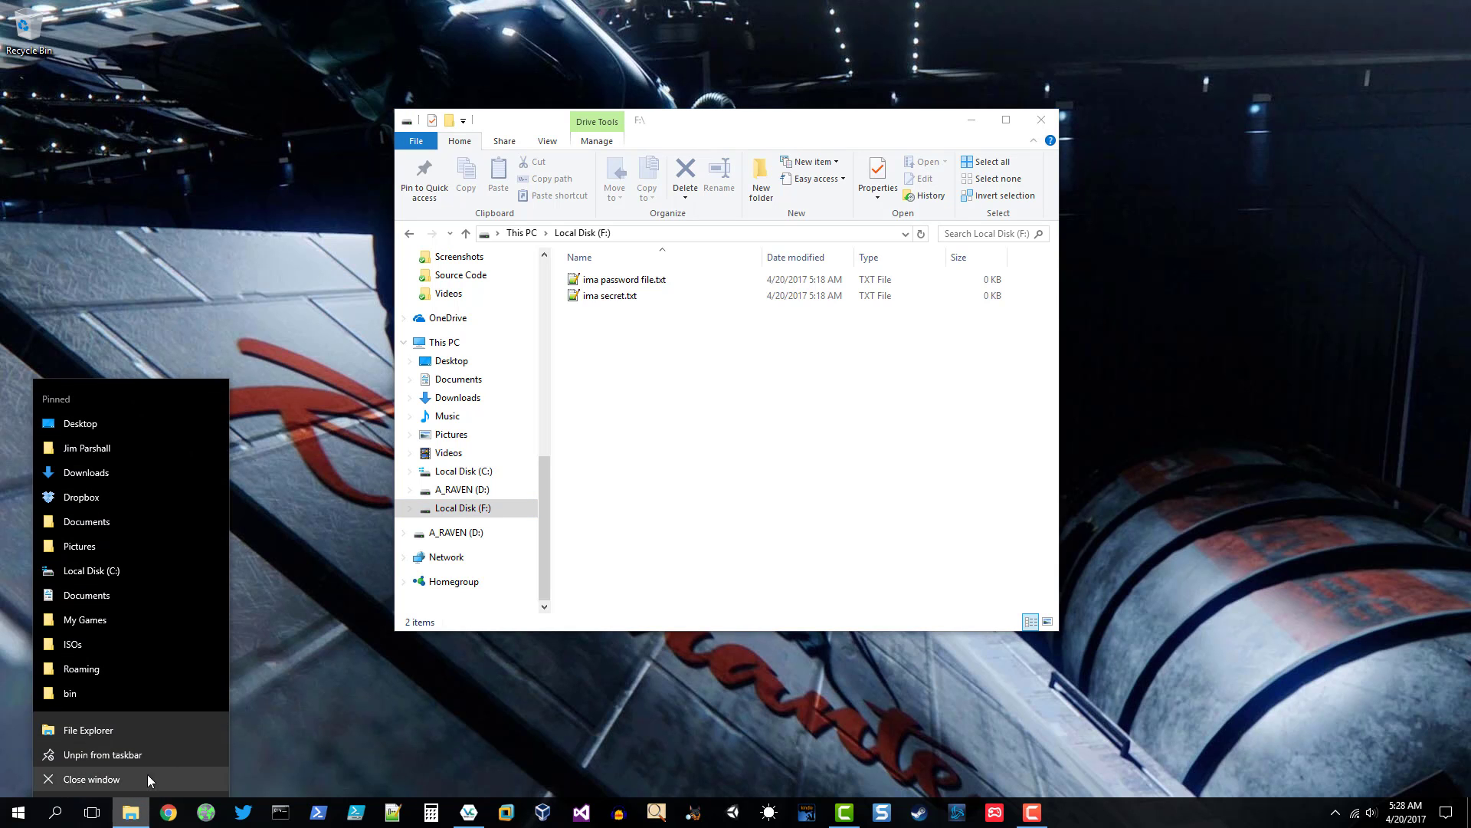
left_click(159, 731)
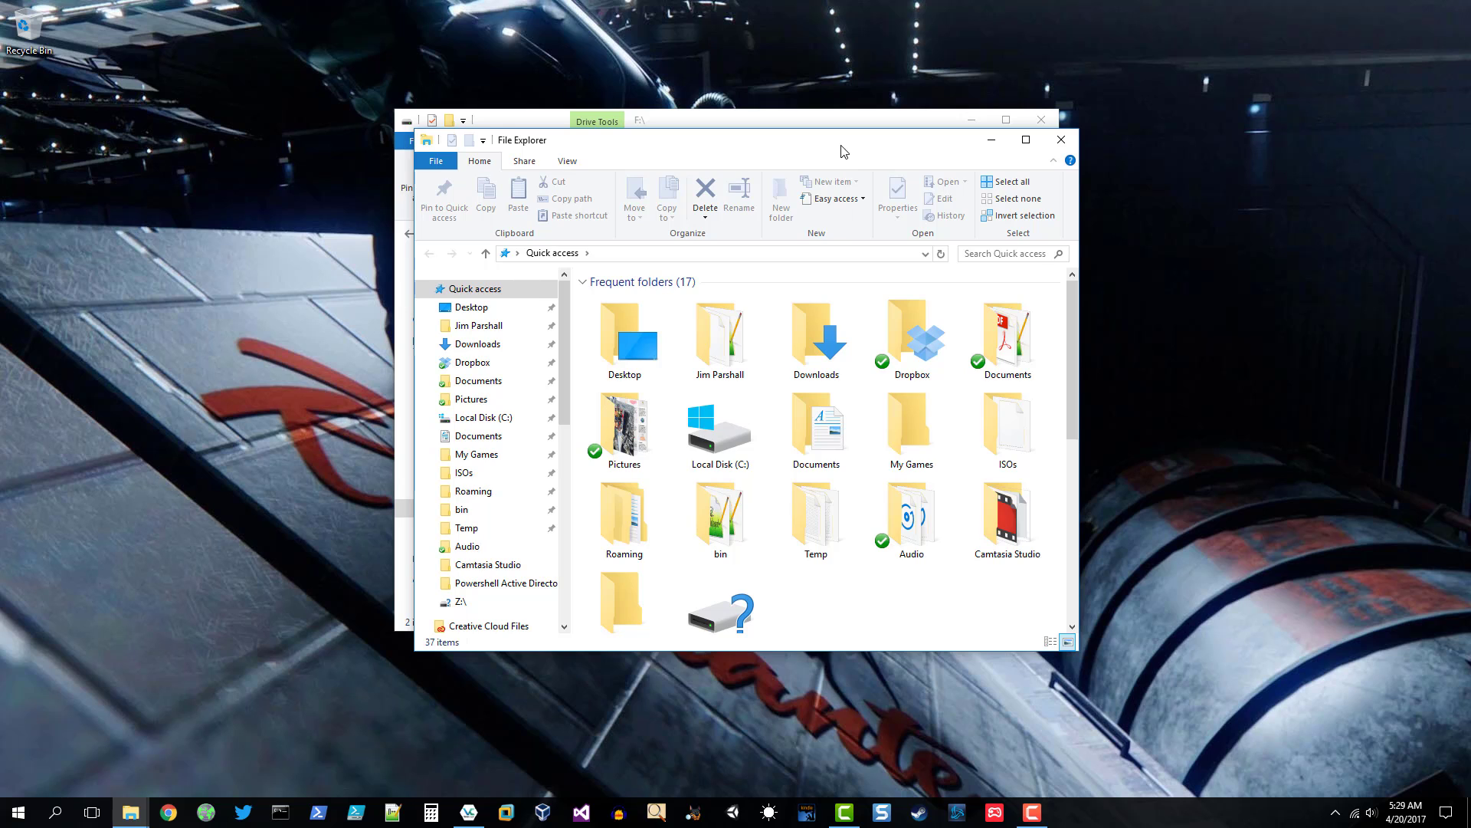
- Move the second window aside and open its Dropbox > Pictures folder
left_click_drag(843, 140, 941, 200)
left_click(569, 423)
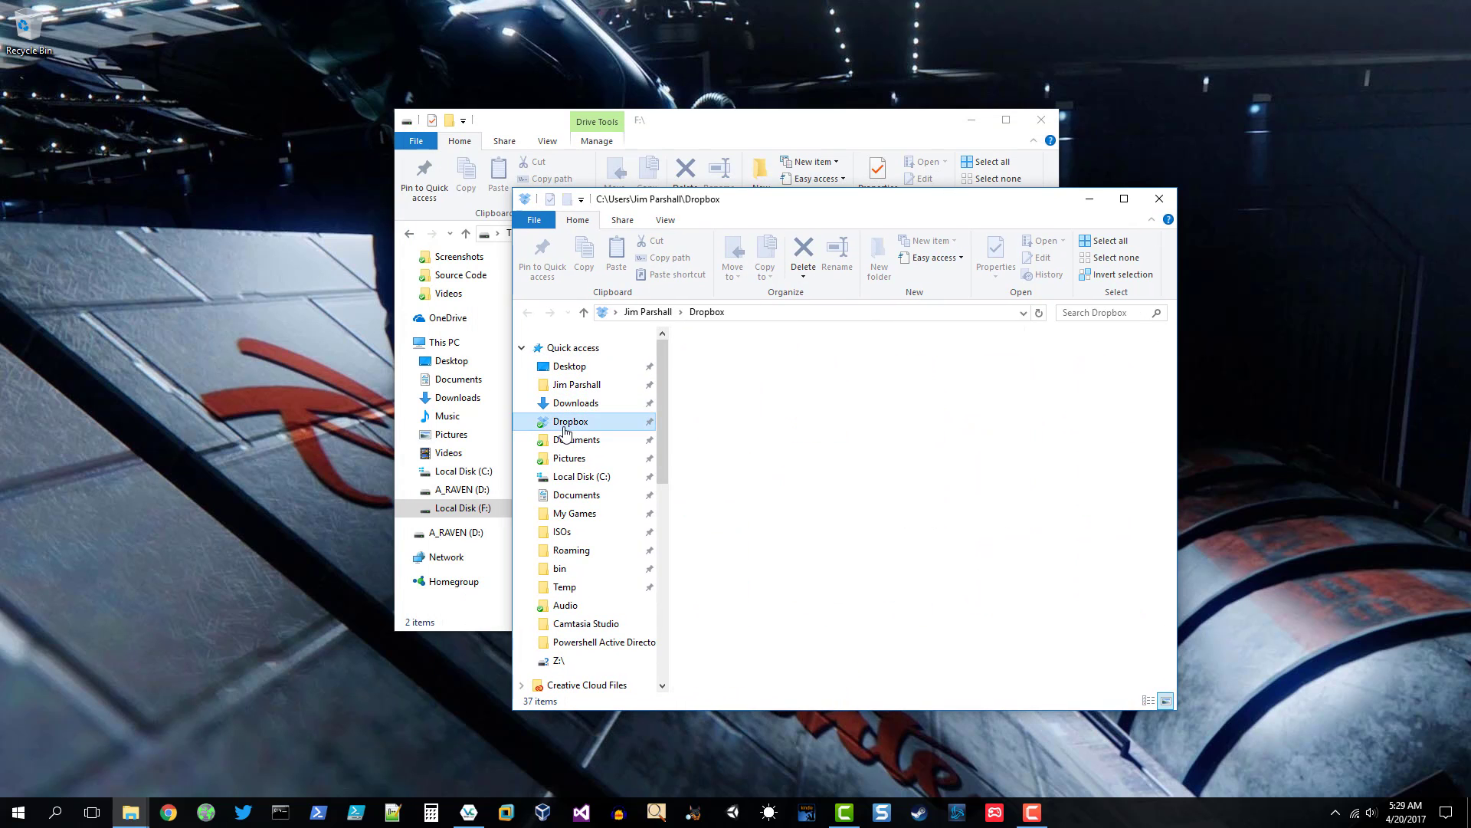
left_click(569, 458)
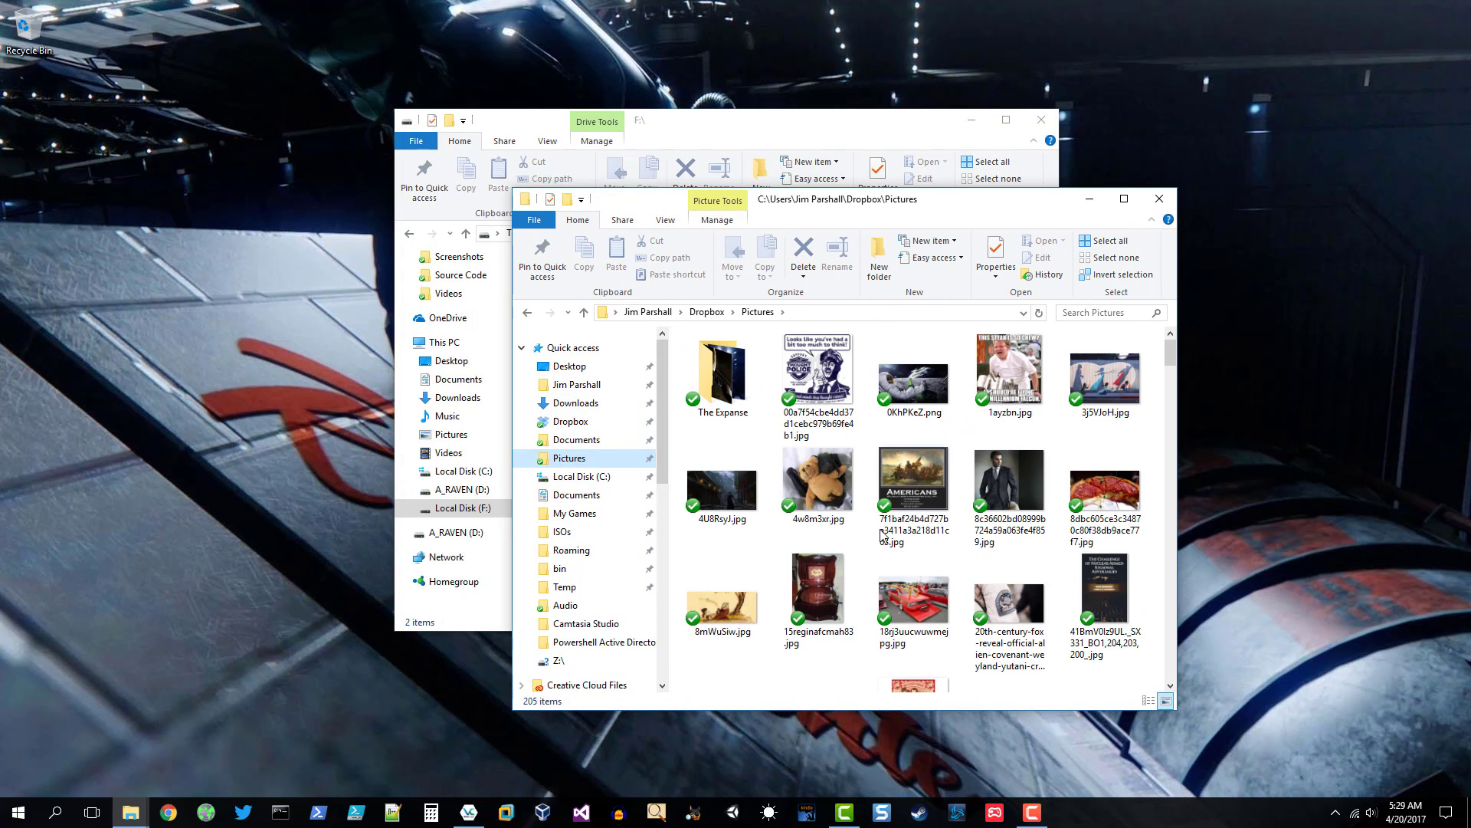
- Select a range of 74 pictures and drag them onto the drive F: window
left_click(814, 366)
scroll(805, 450, "down", 5)
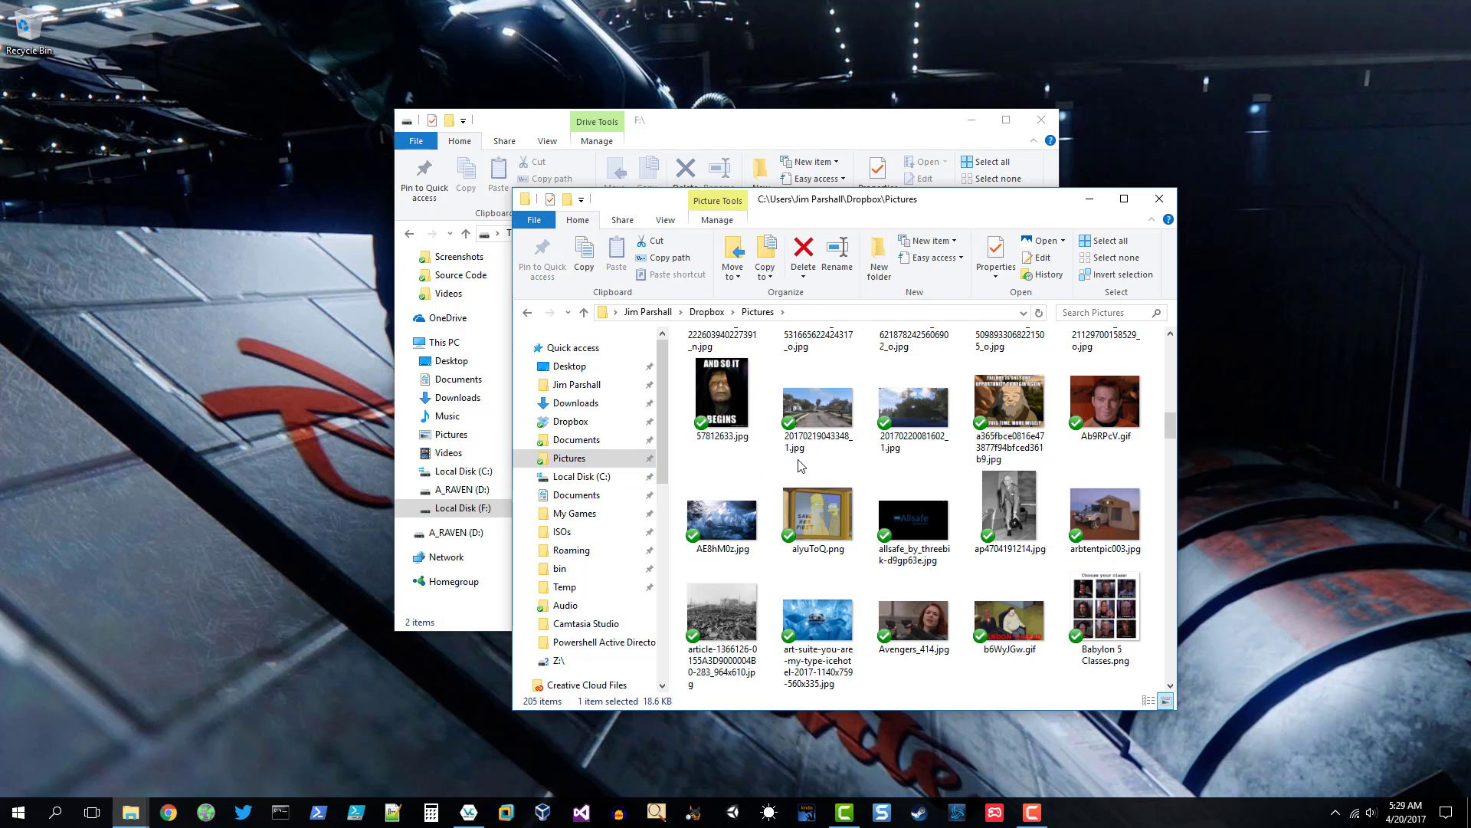
scroll(991, 478, "down", 5)
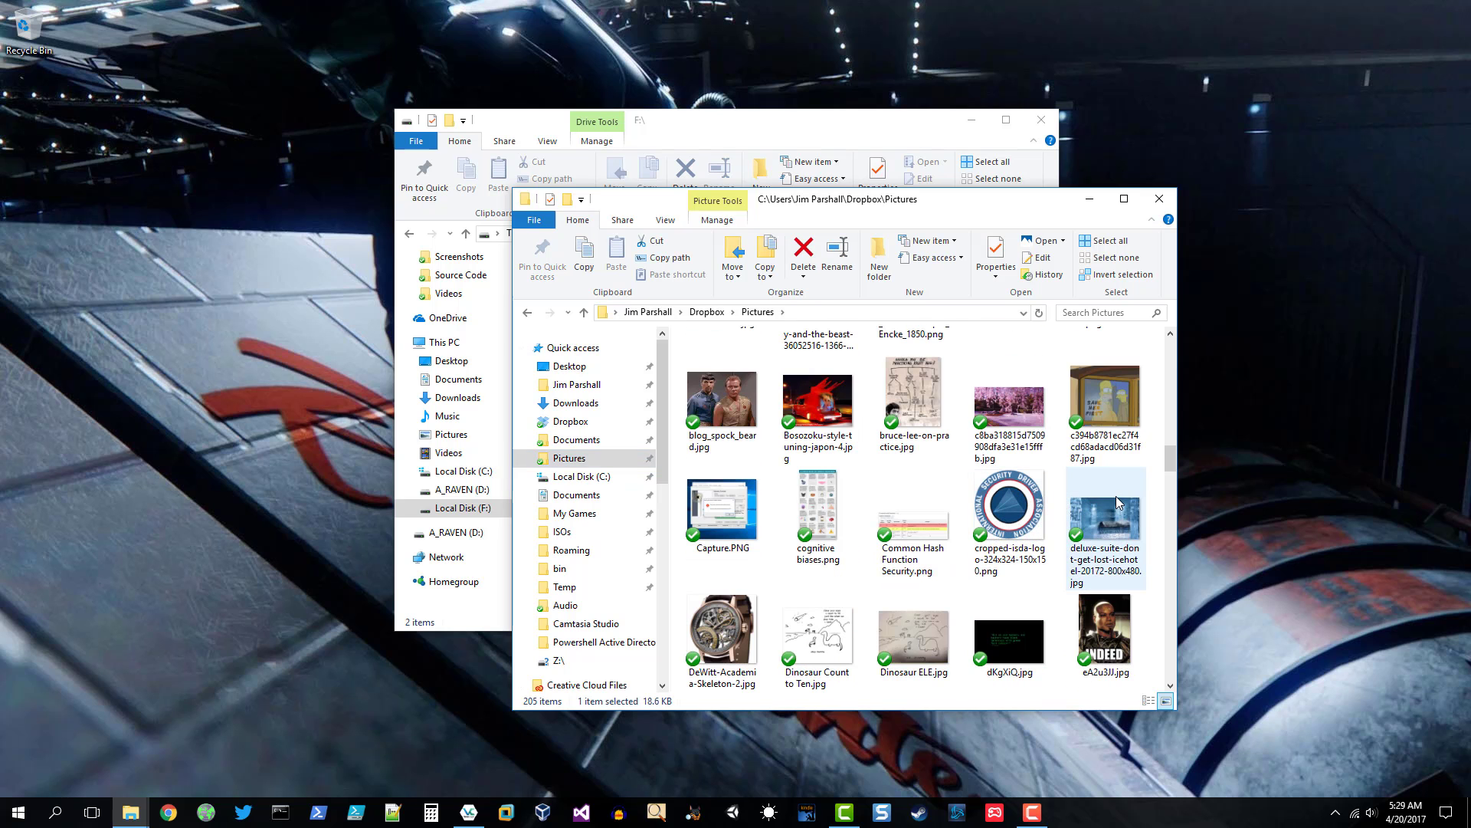
left_click(1116, 496)
scroll(1106, 500, "up", 10)
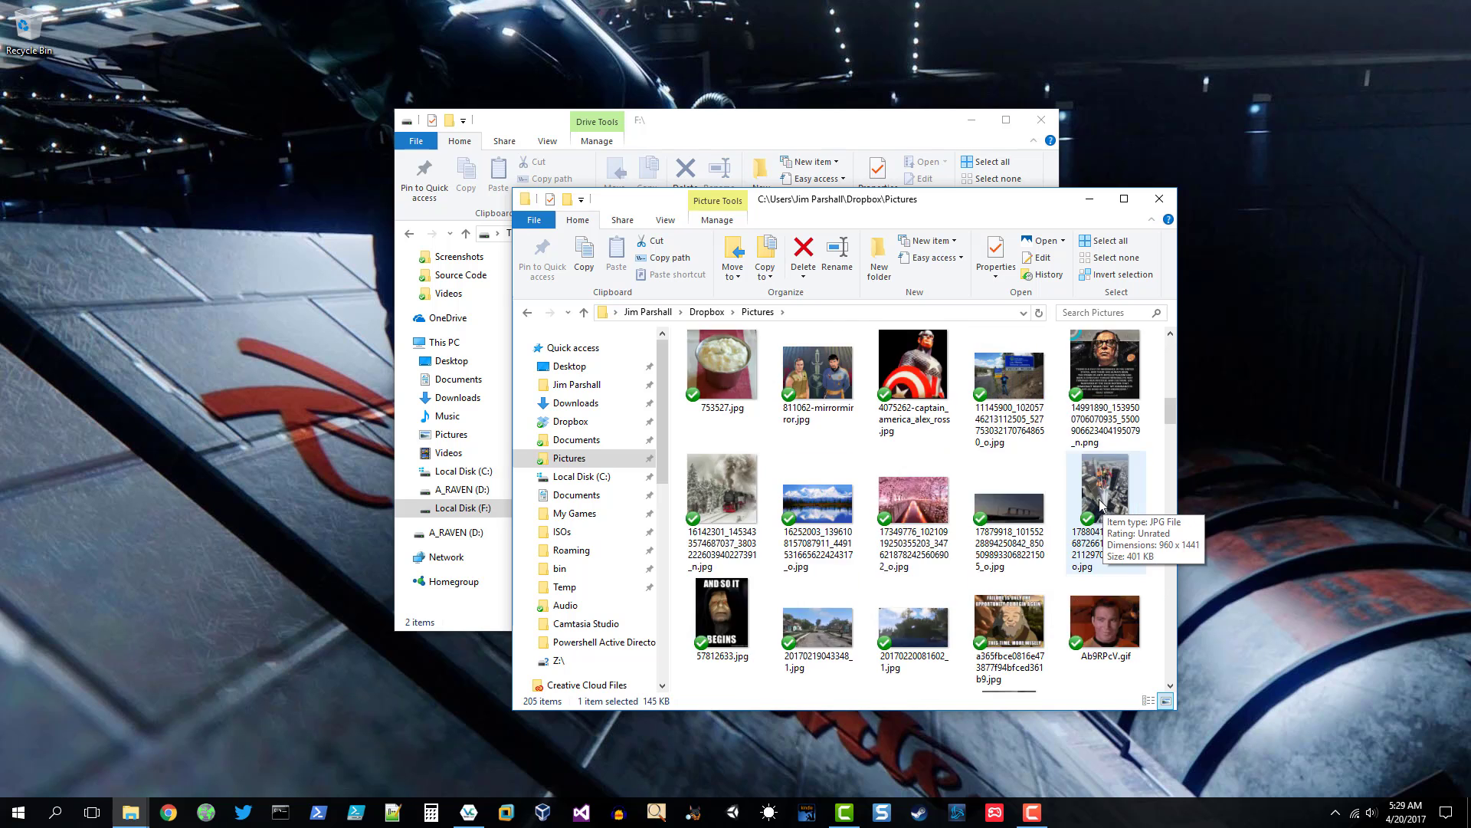
left_click(834, 377, "shift")
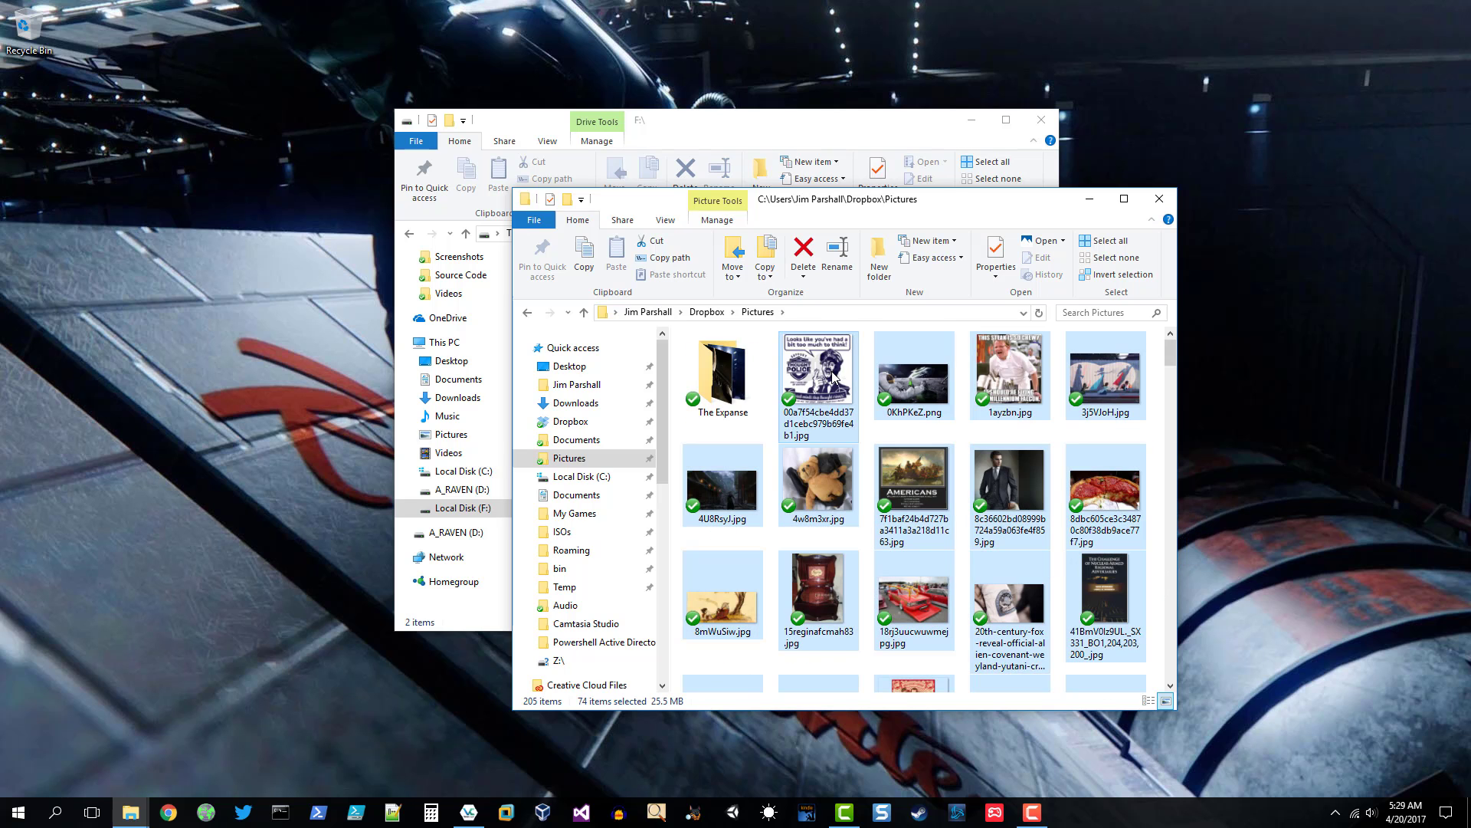
left_click_drag(867, 204, 1080, 262)
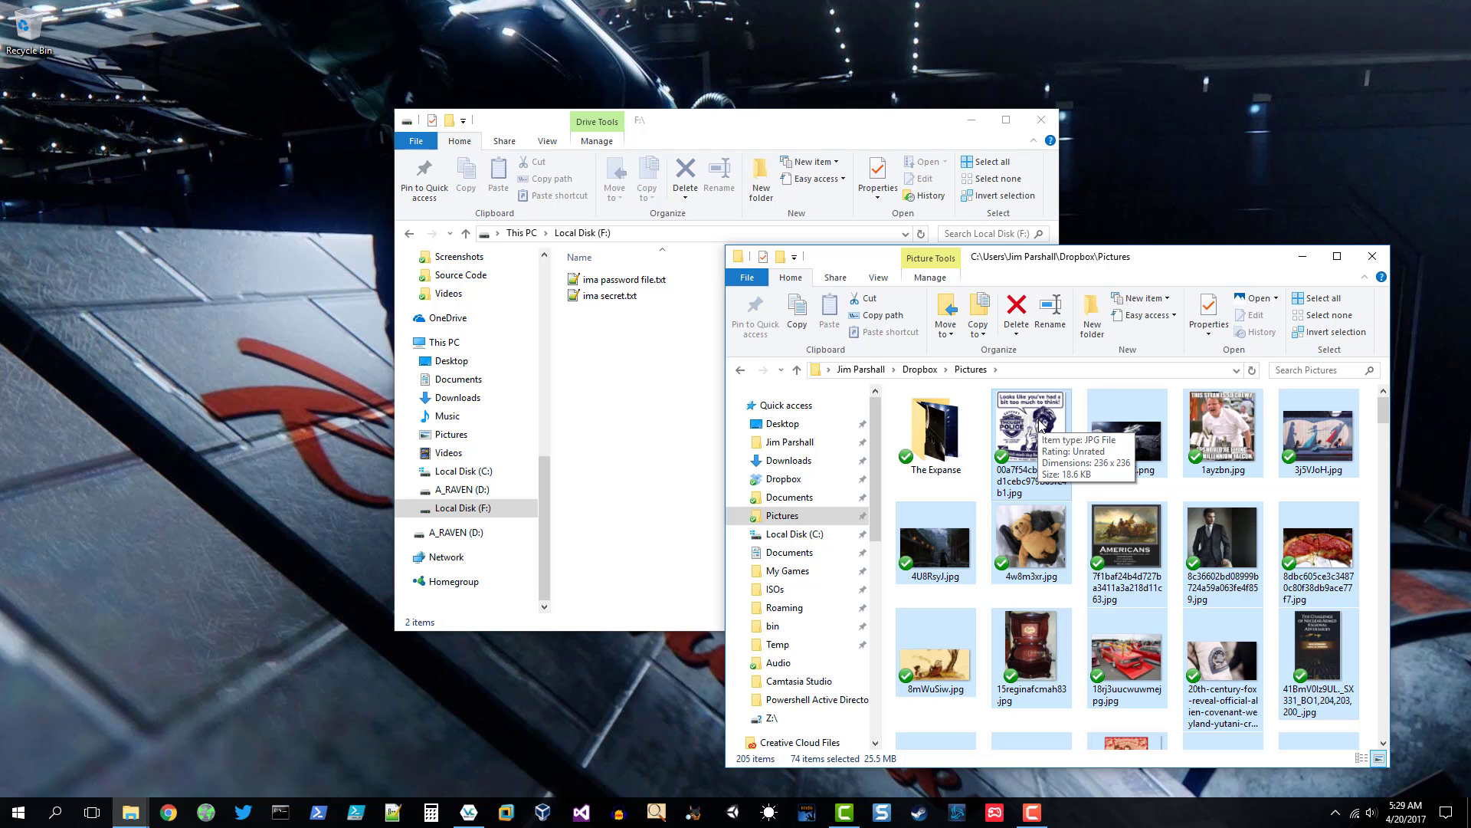
left_click_drag(1040, 424, 643, 377)
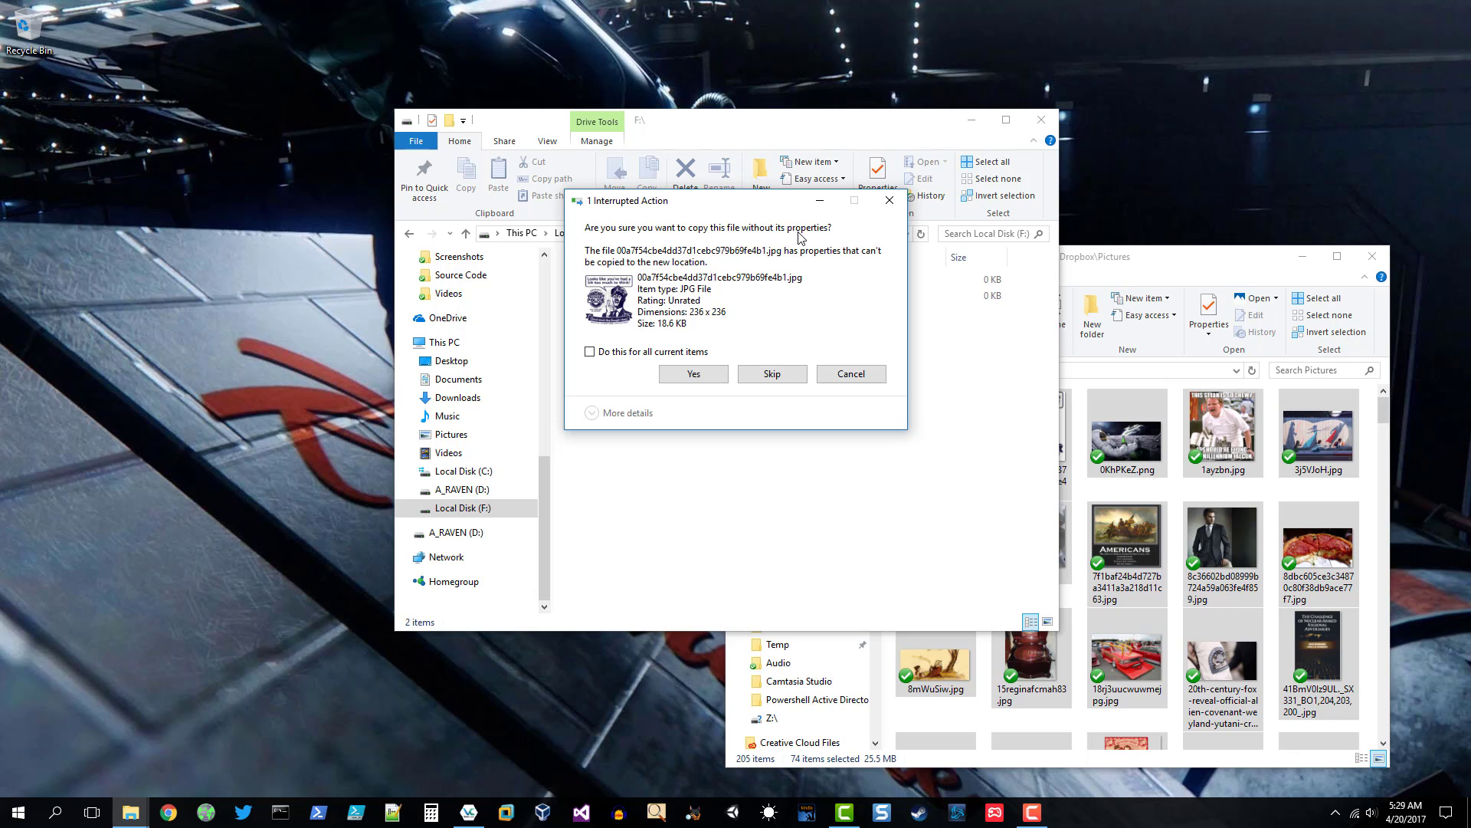
- Copy all the pictures without their properties, applying the choice to every item
left_click(589, 352)
left_click(698, 377)
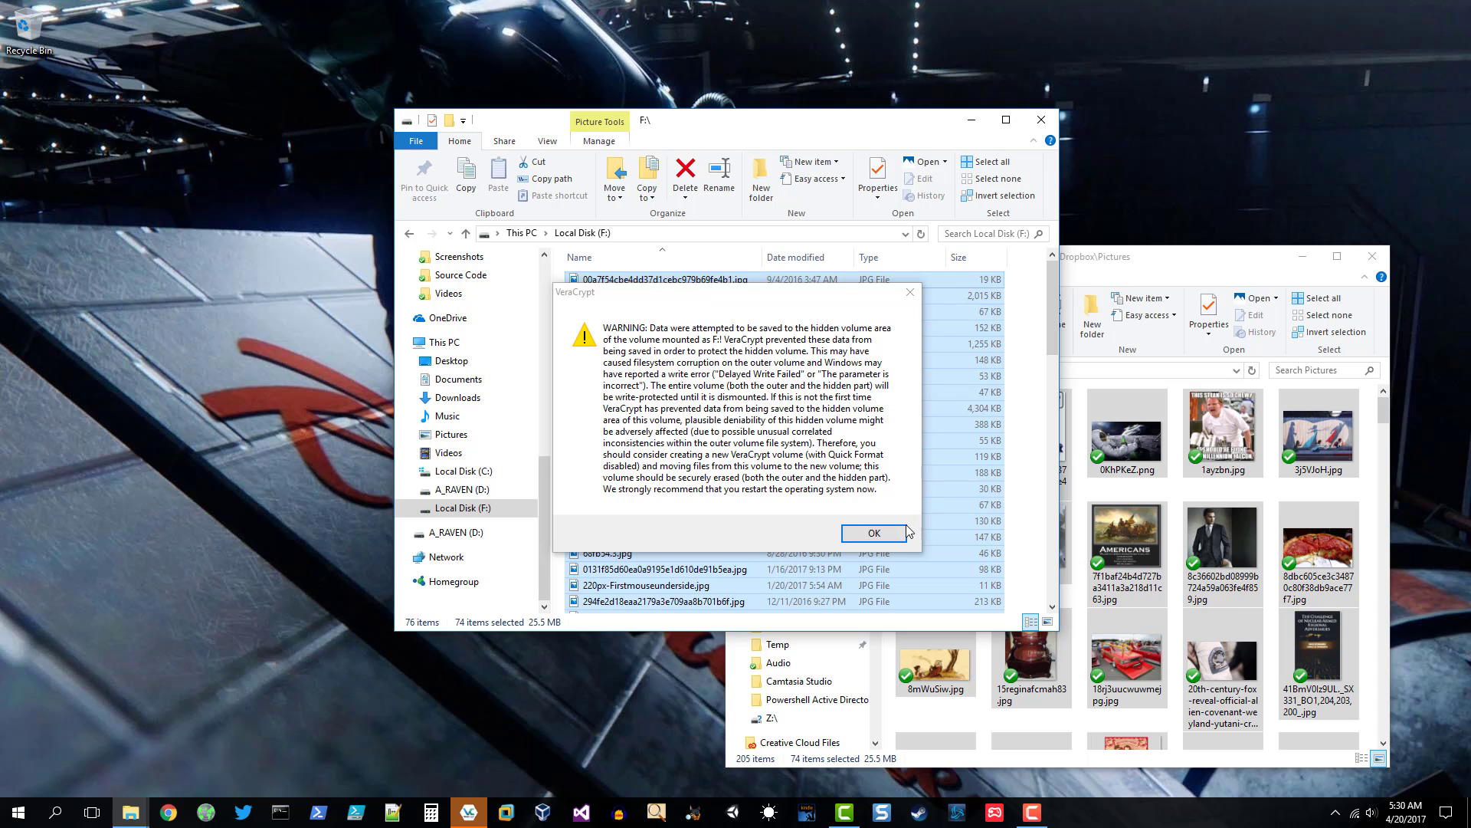
- Dismiss VeraCrypt's blocked-write warning and close the F:\ and Pictures Explorer windows
left_click(875, 534)
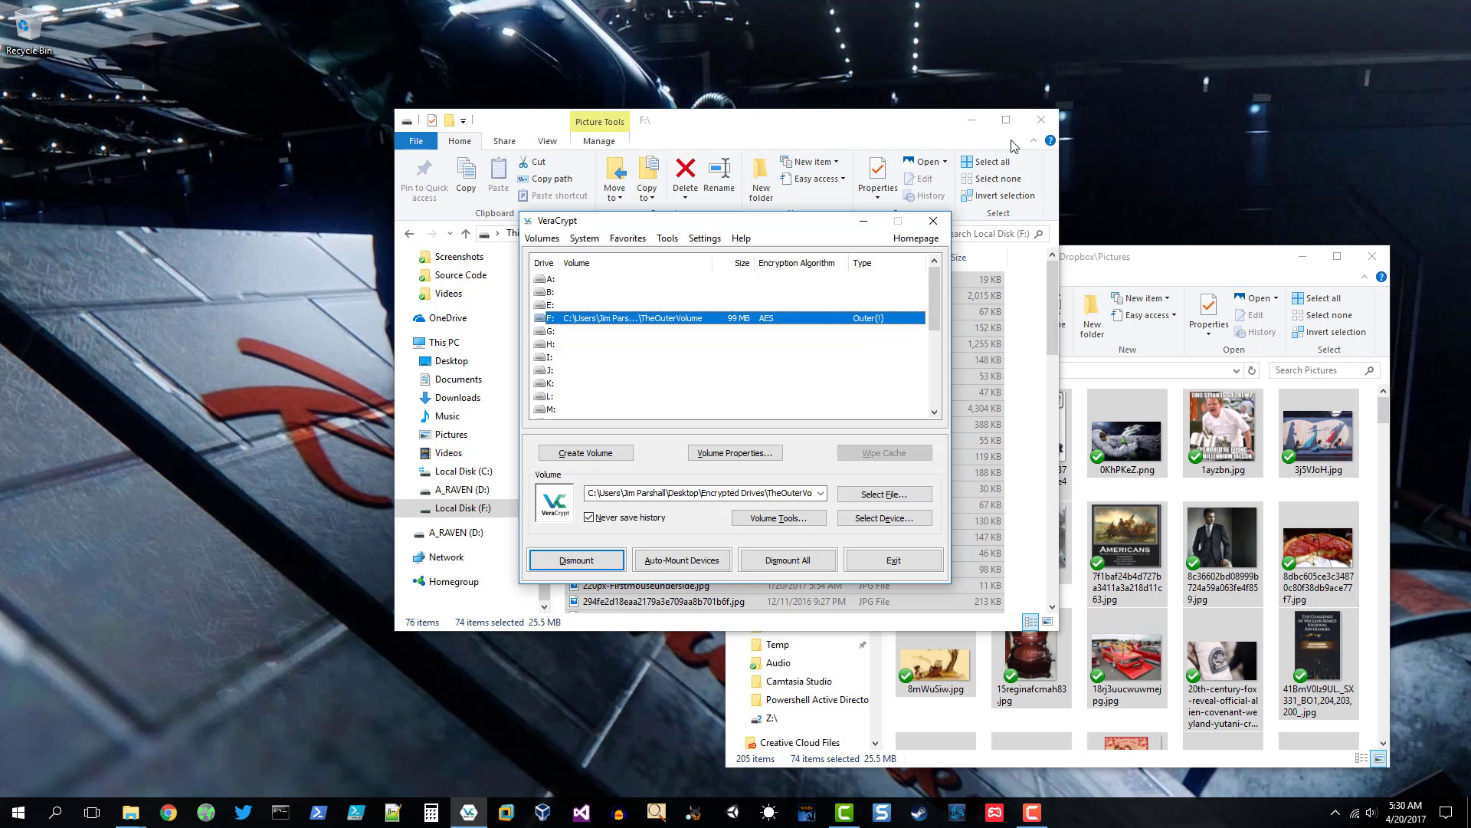
left_click(1041, 119)
left_click(1365, 258)
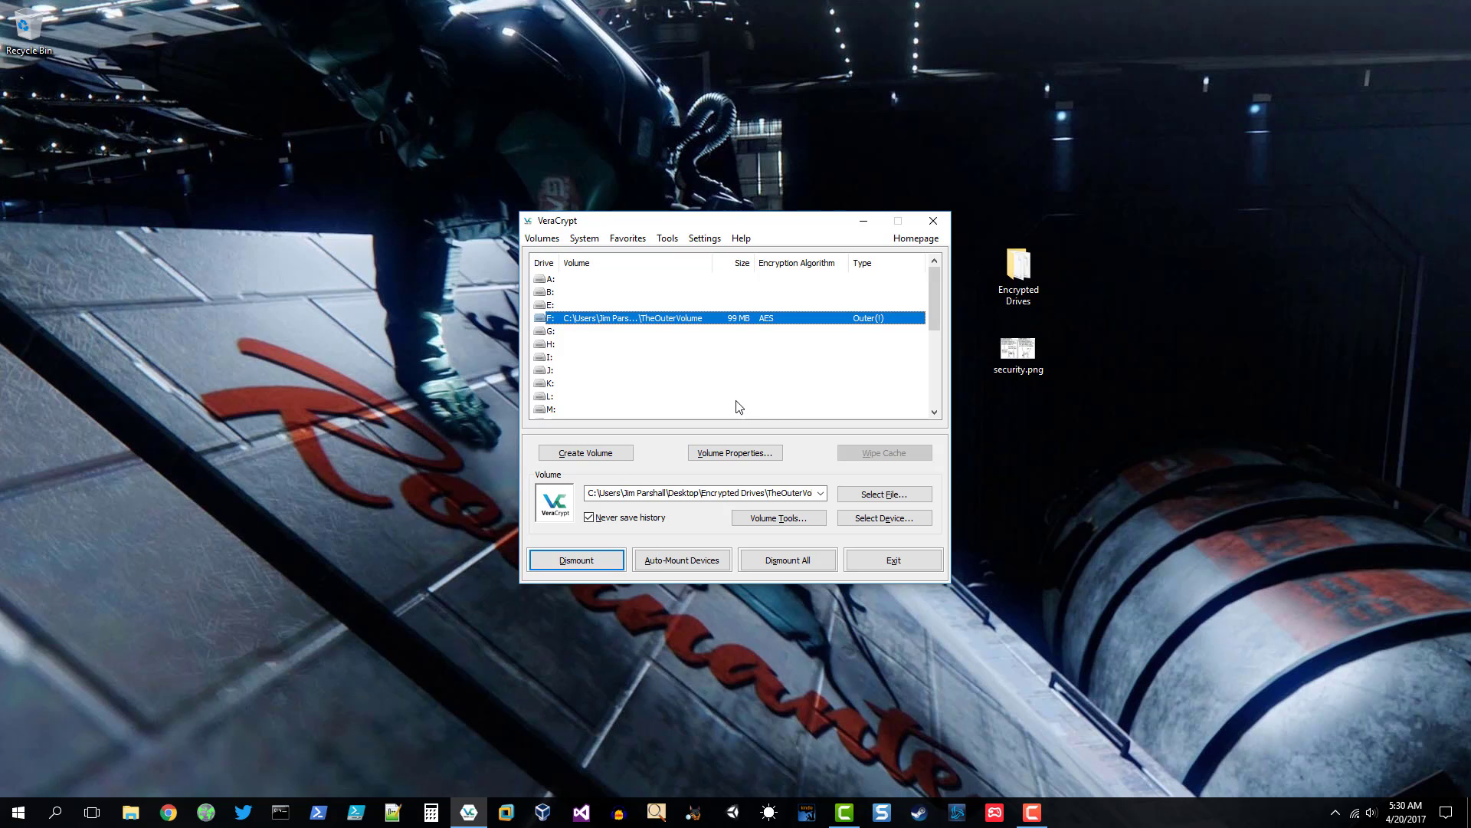
- Dismount the outer volume from drive F: and exit VeraCrypt
left_click(576, 561)
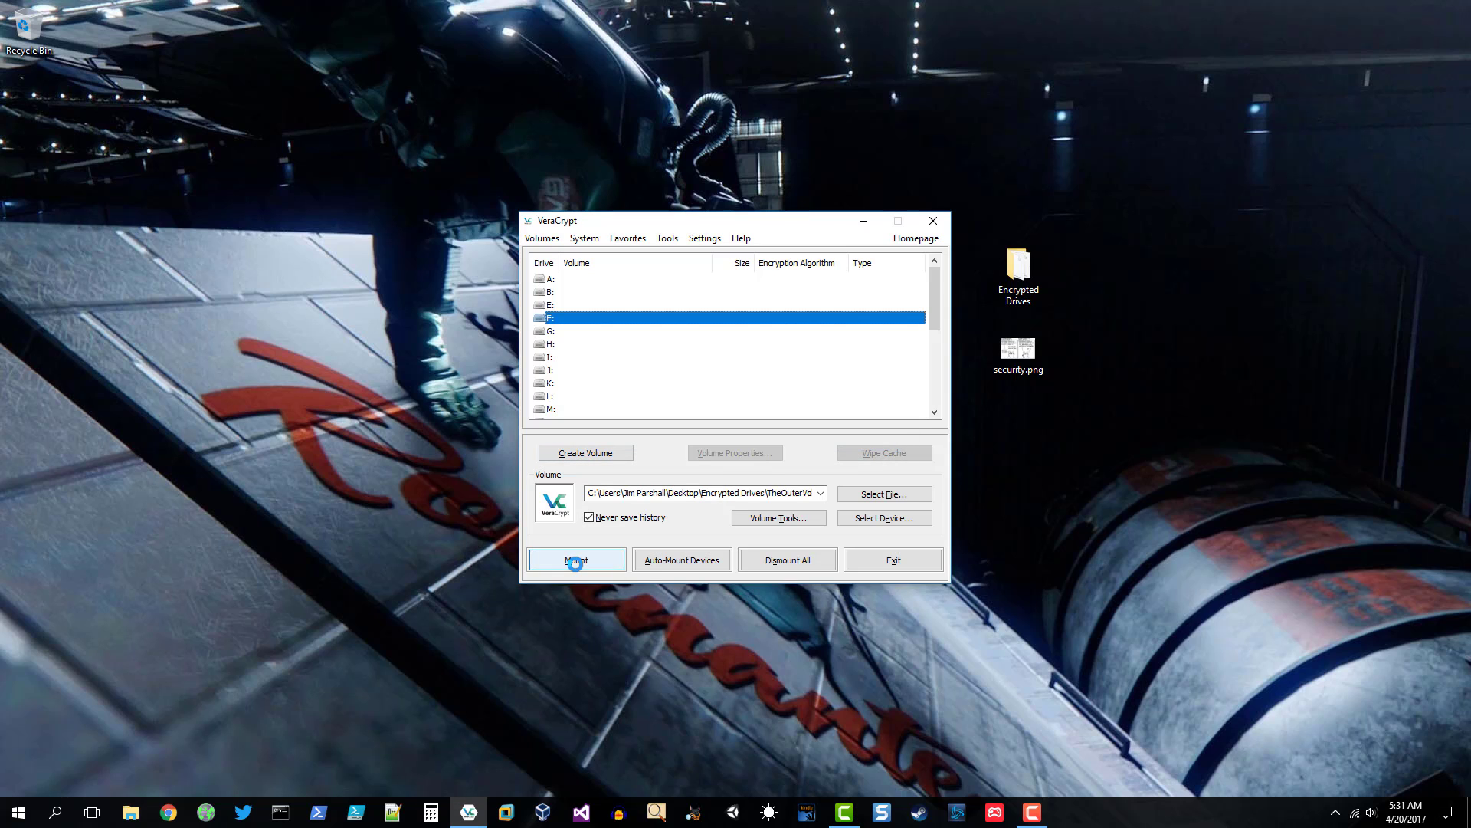
left_click(935, 224)
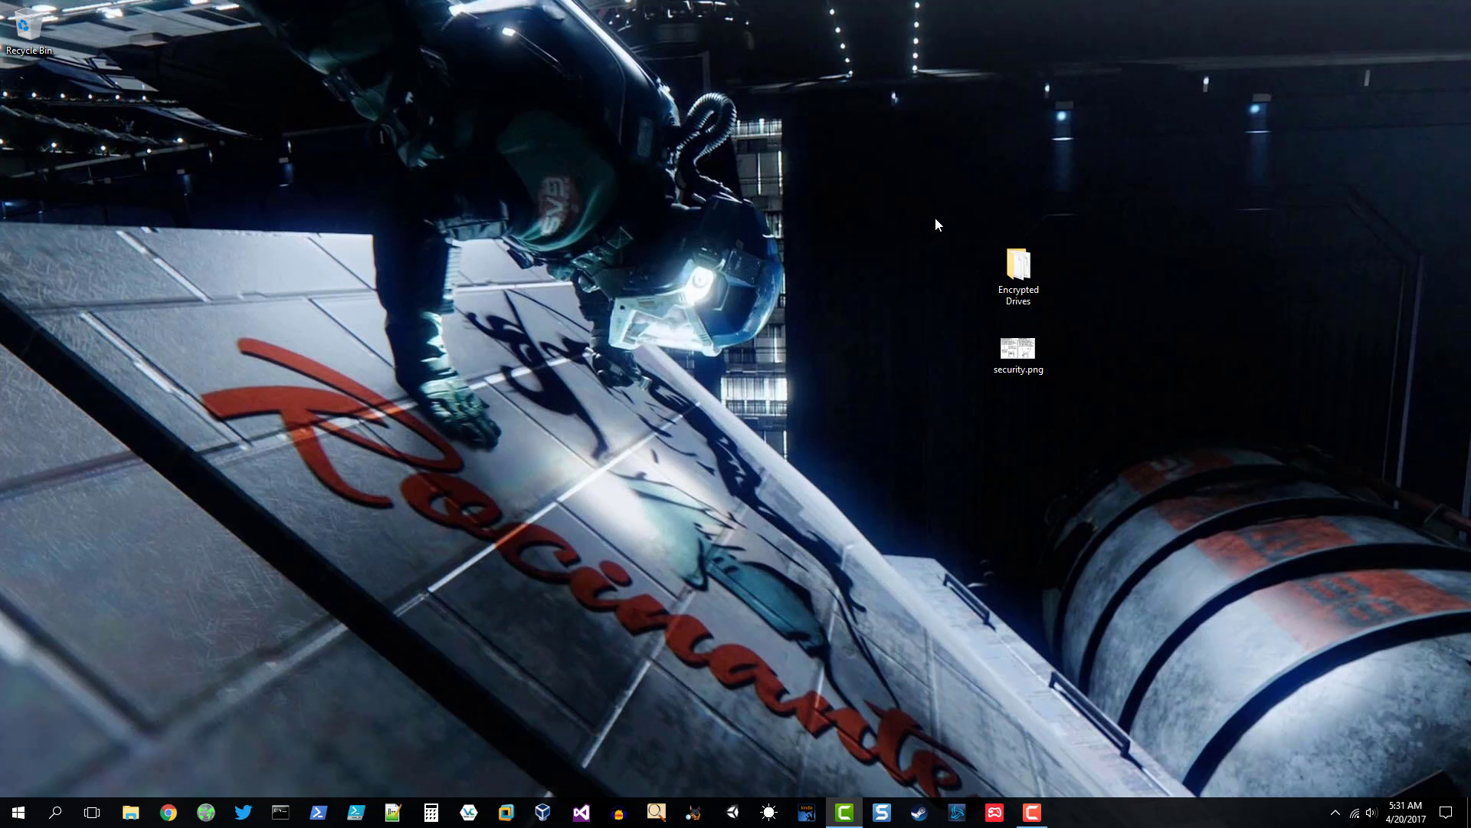